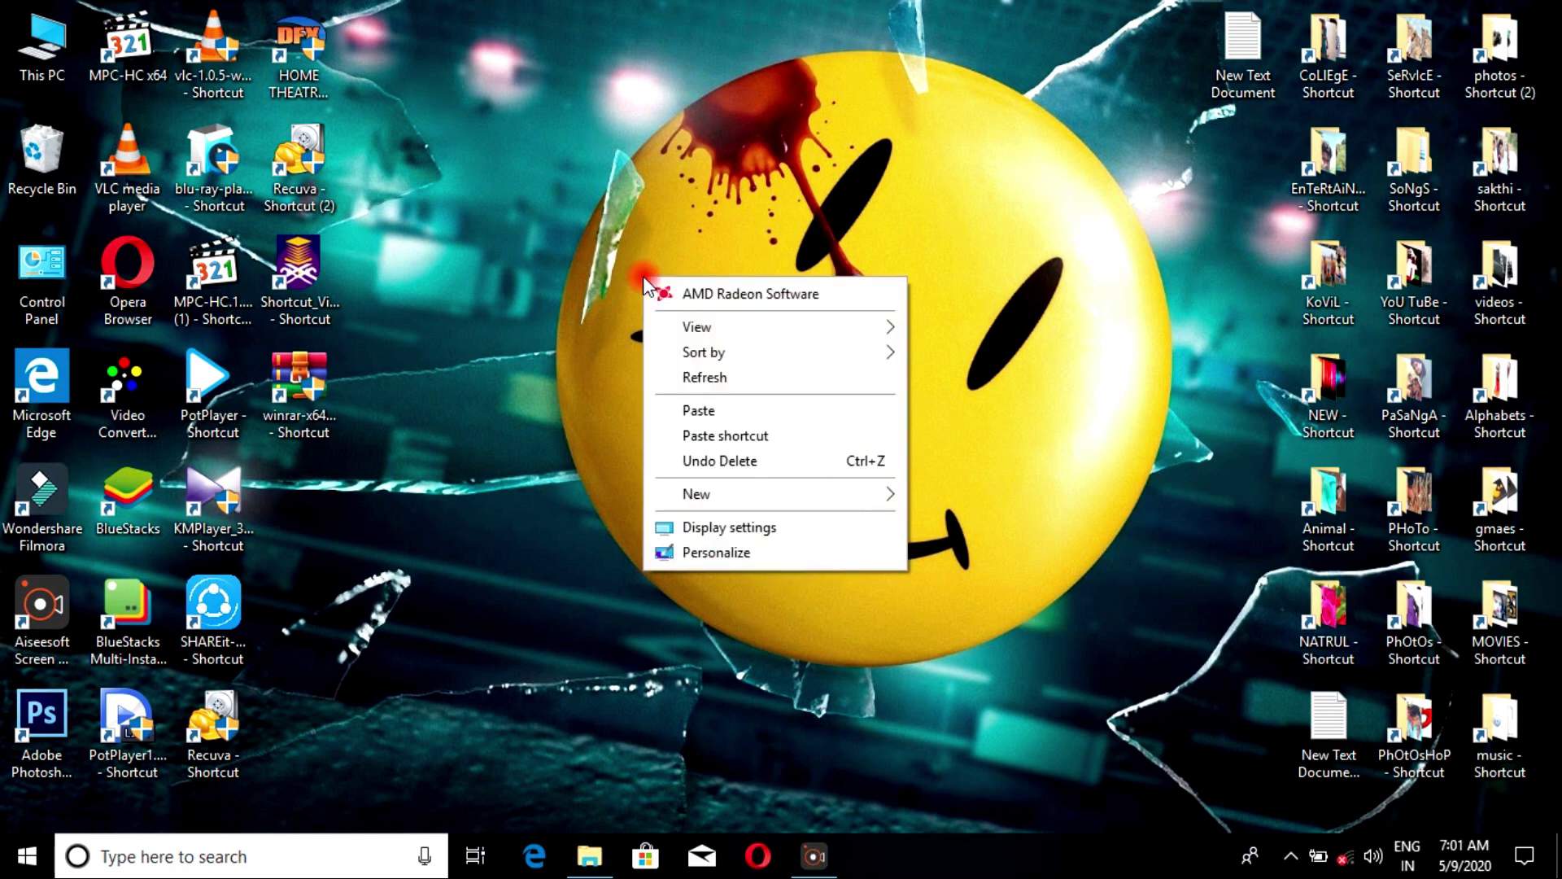
click(673, 378)
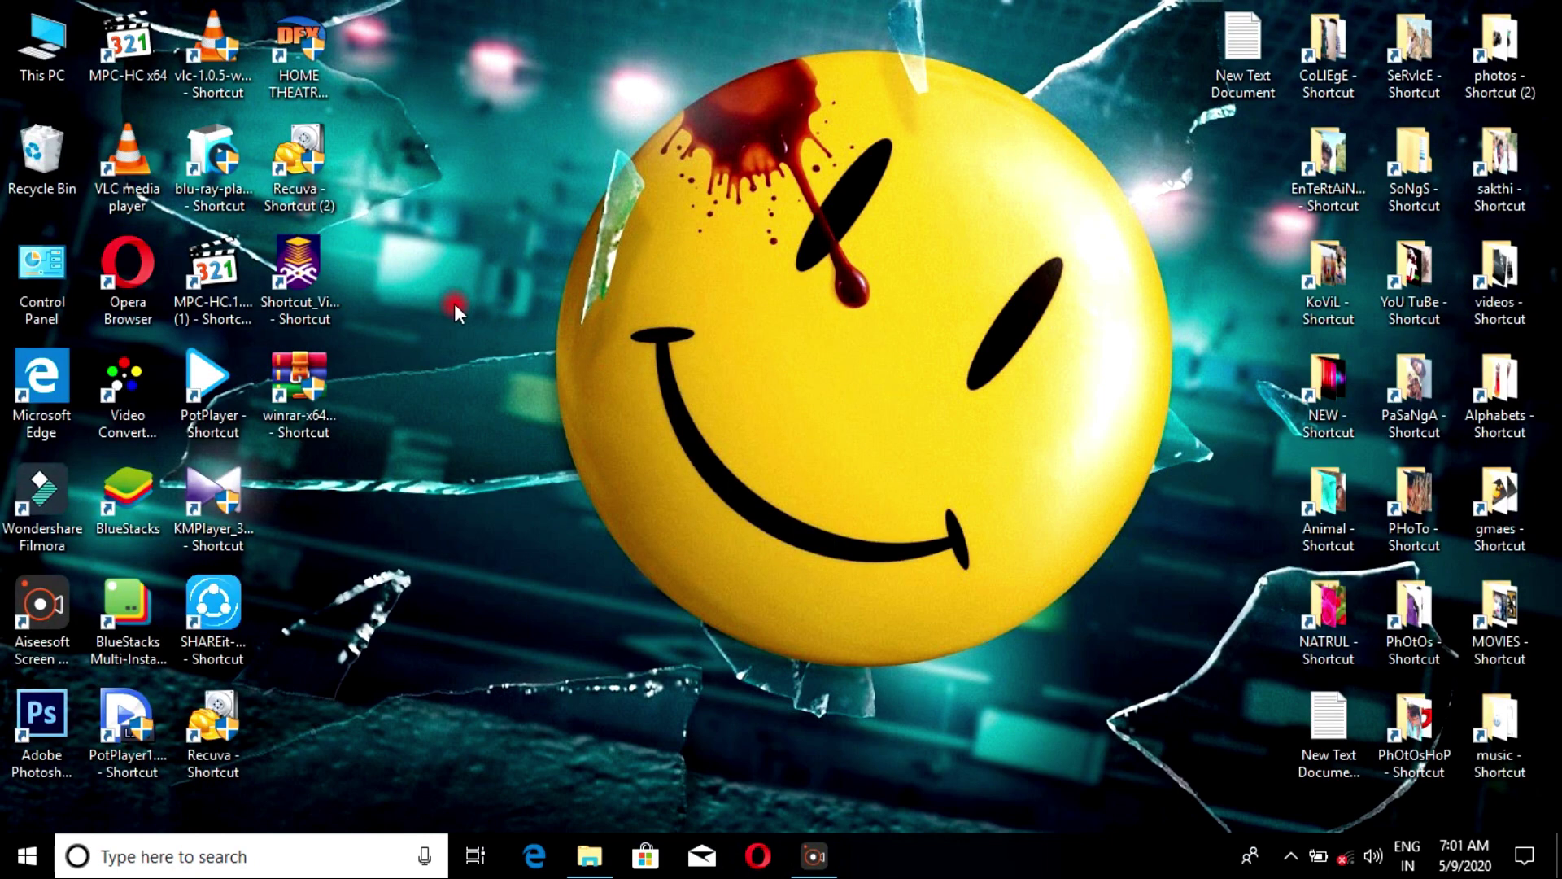
right_click(446, 325)
click(480, 429)
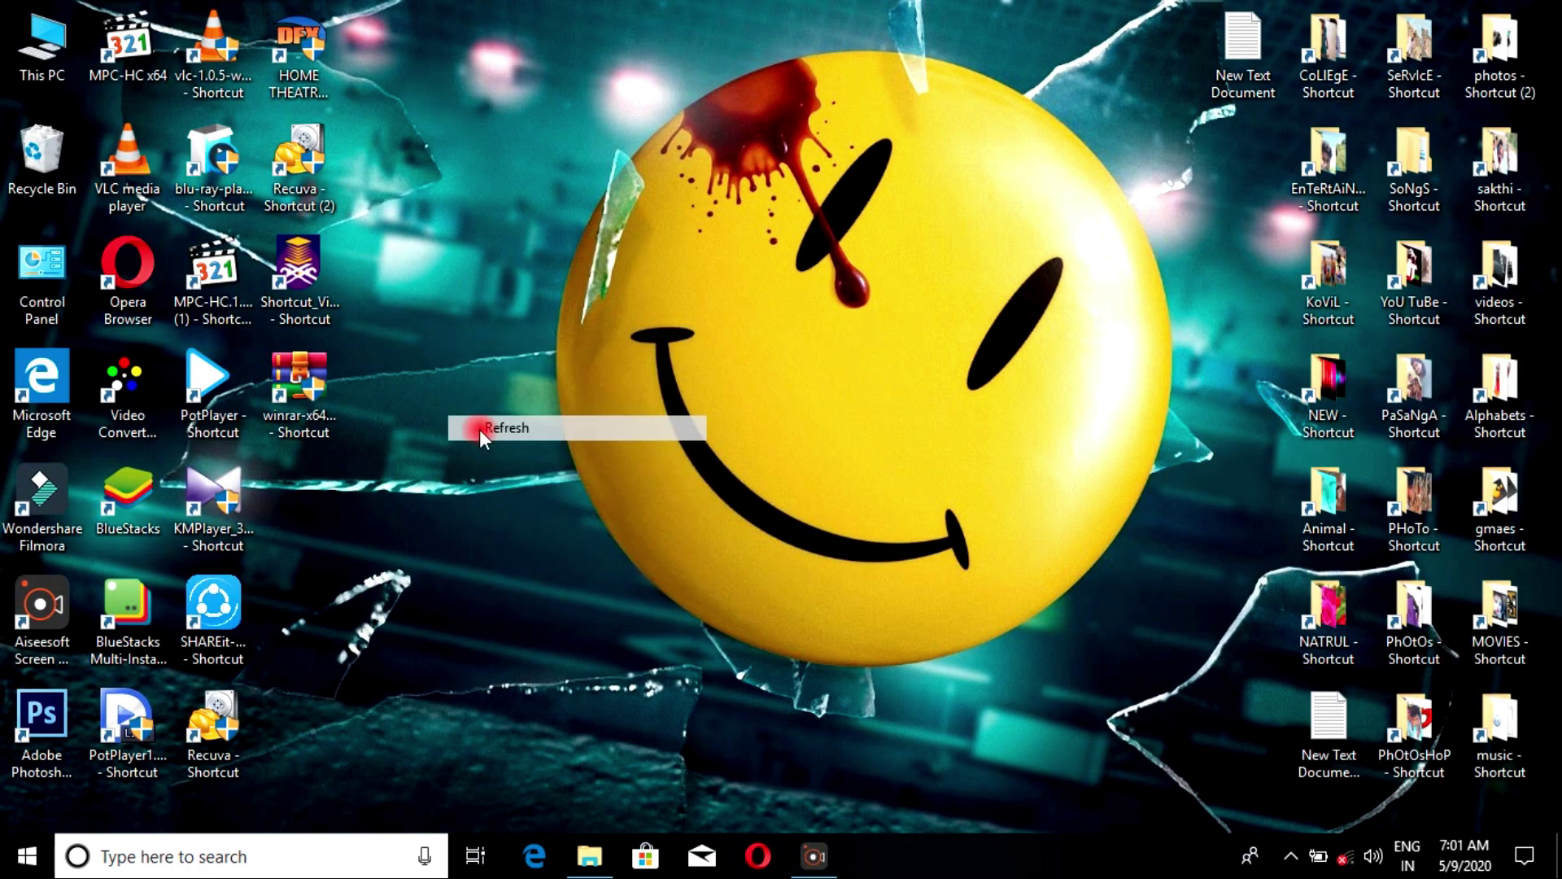
right_click(1007, 524)
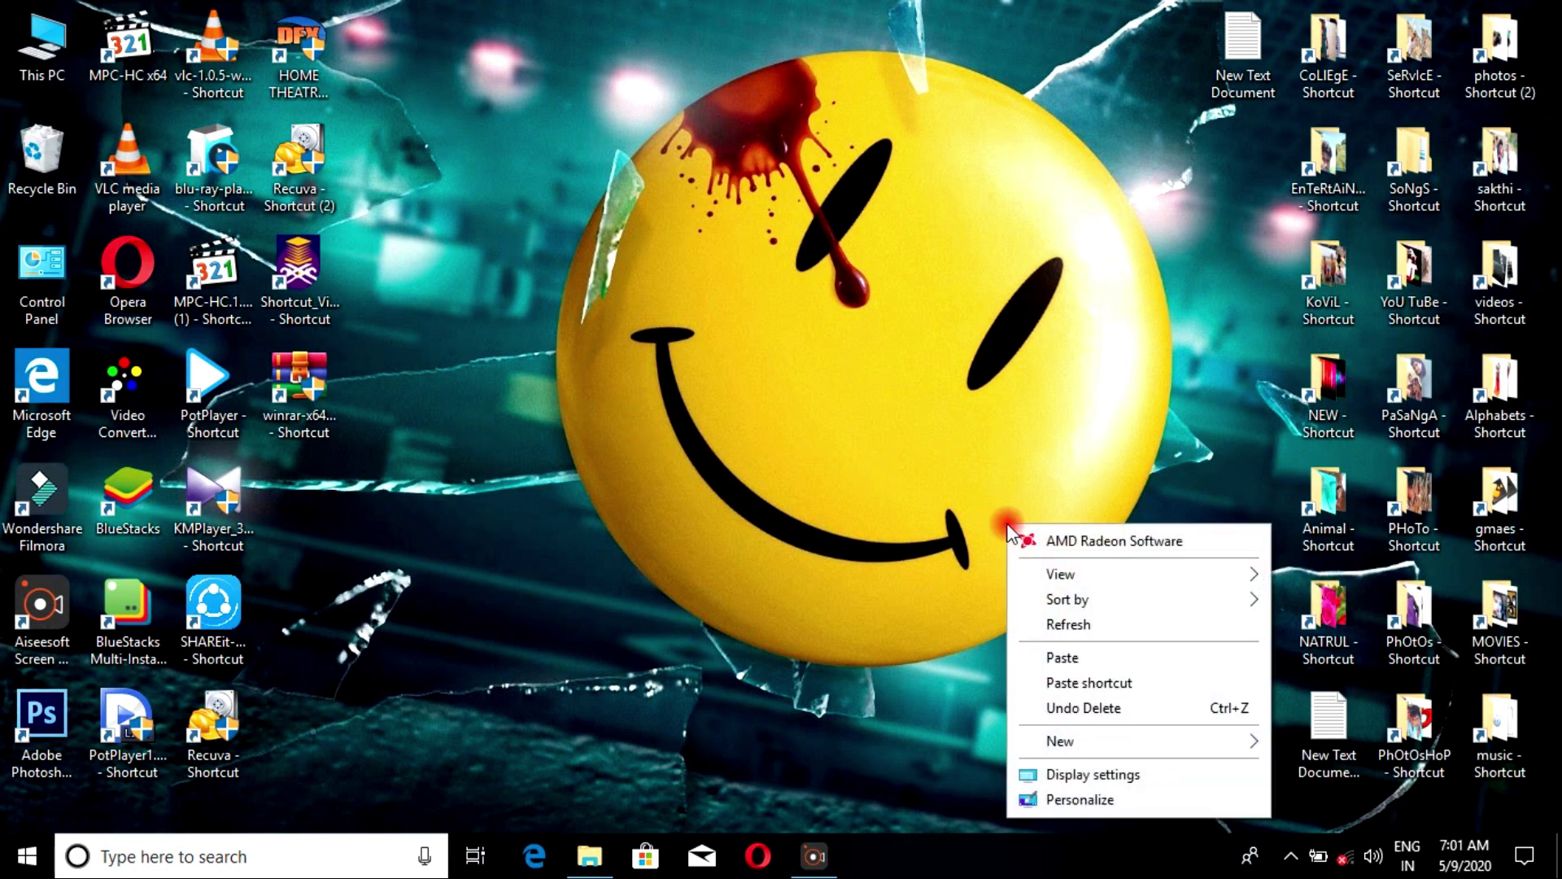
click(1050, 626)
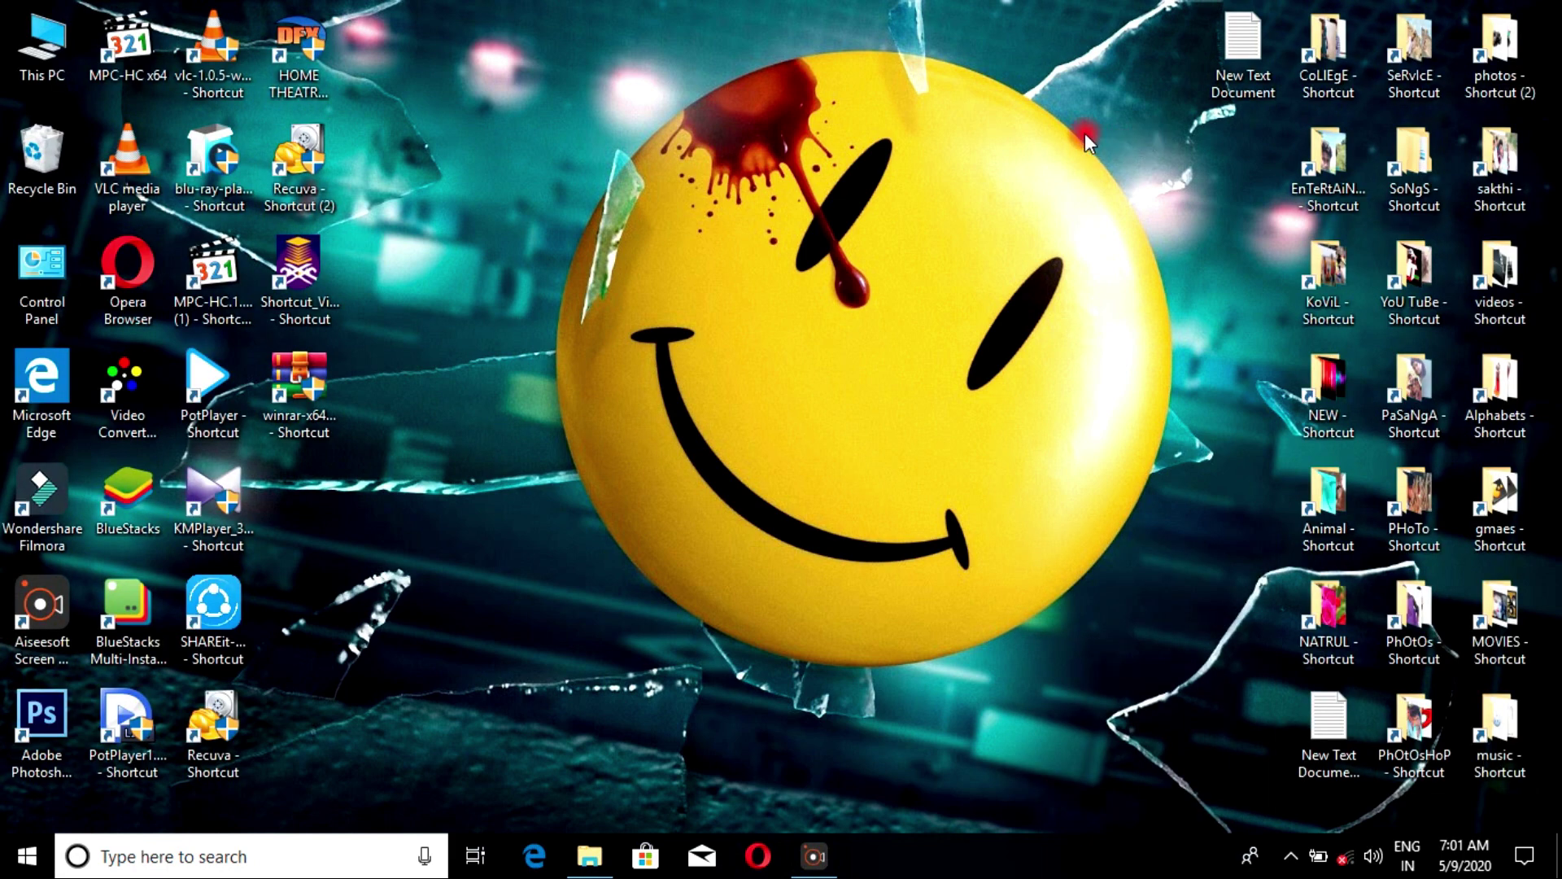
right_click(1085, 133)
click(1119, 234)
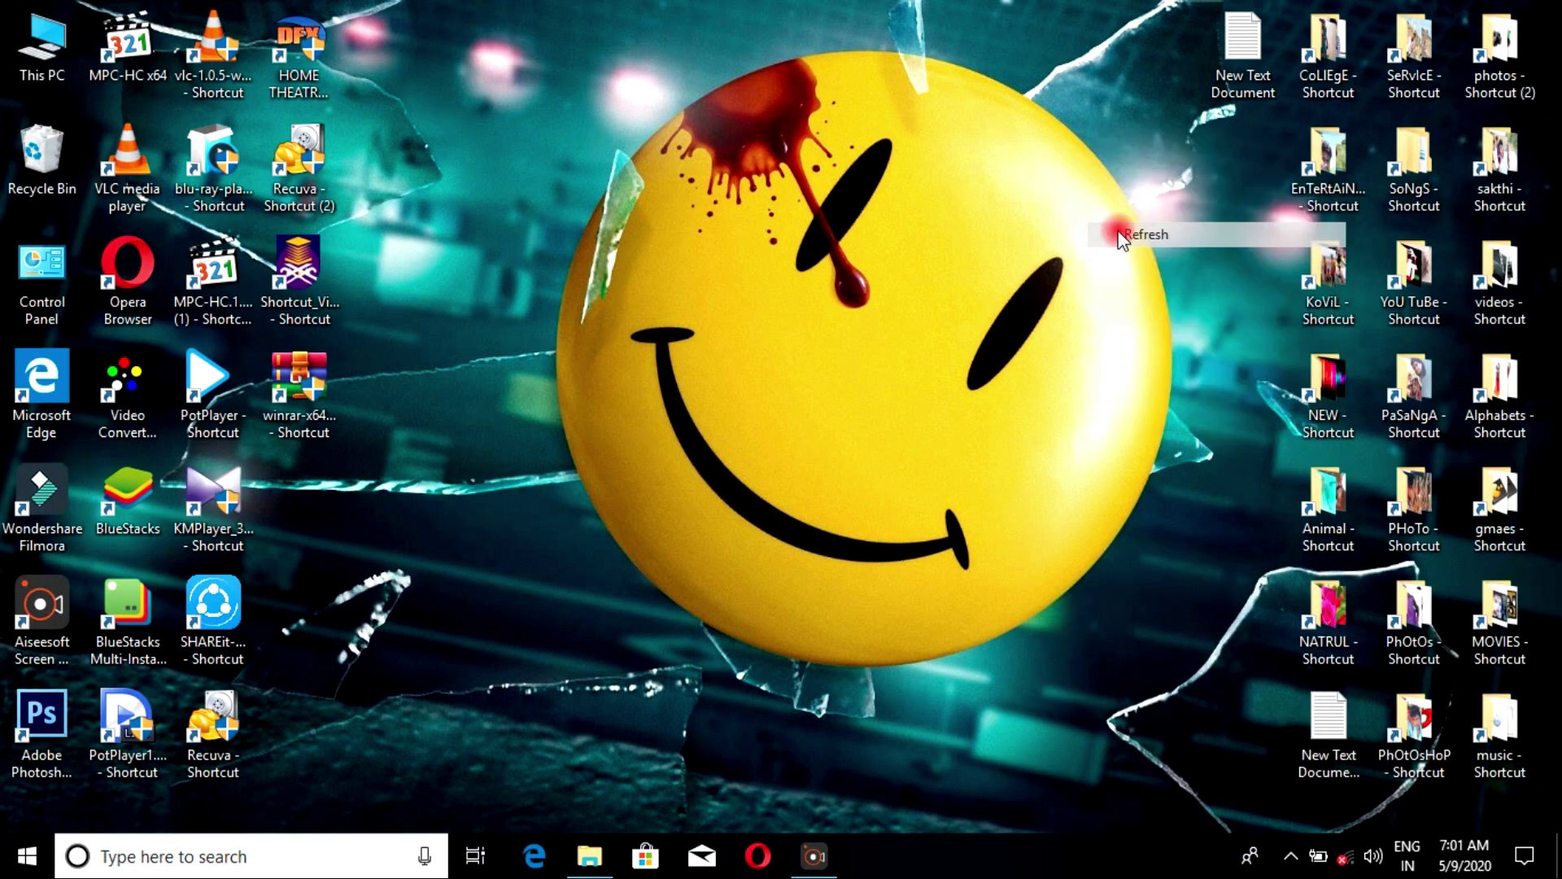
right_click(493, 339)
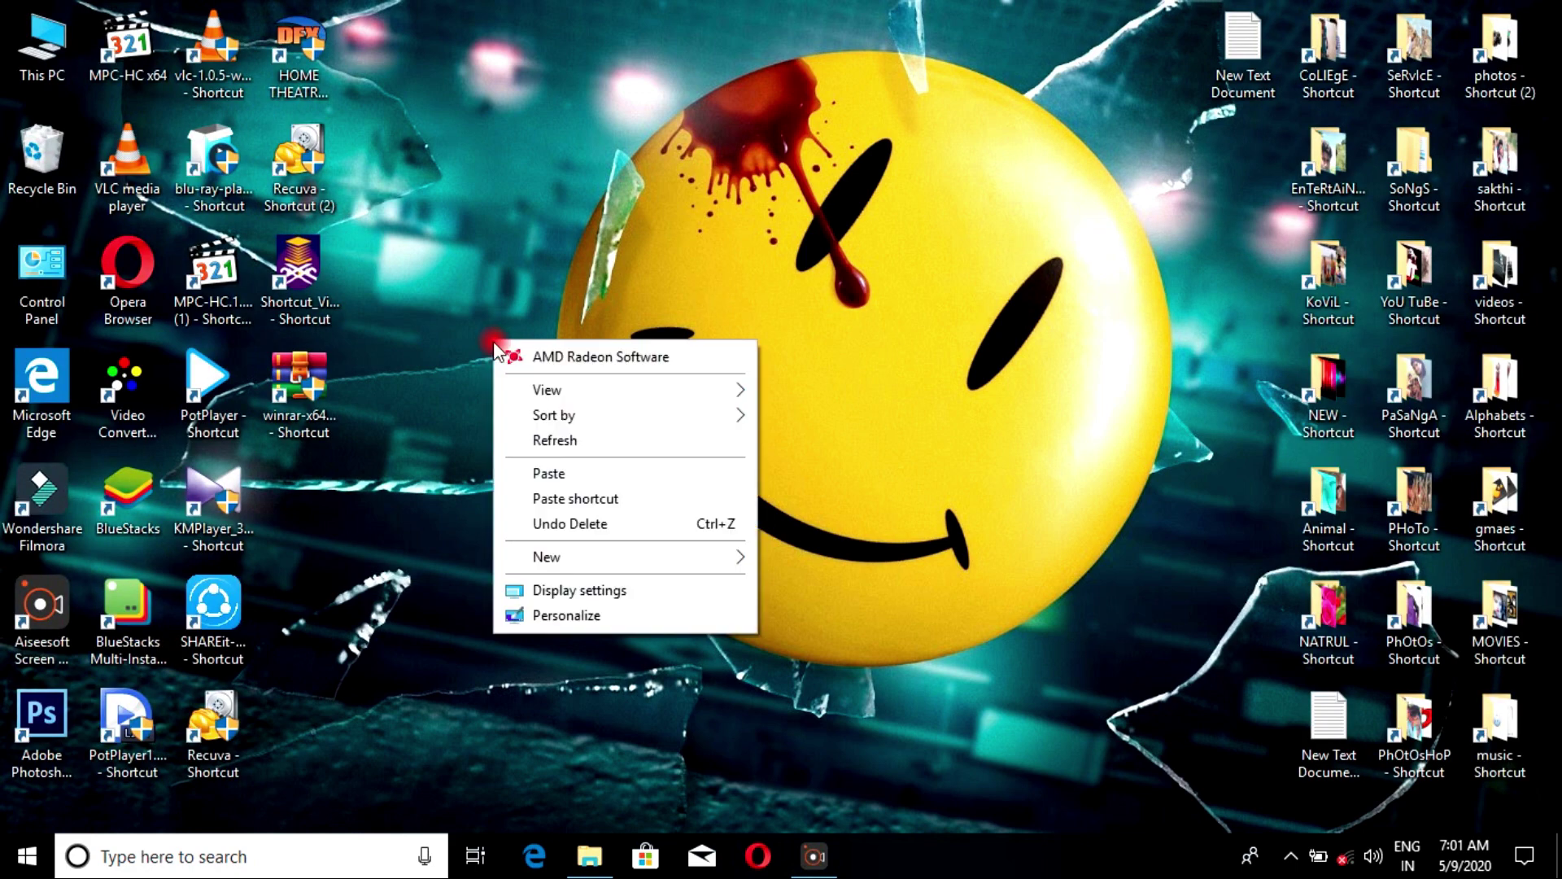
click(527, 443)
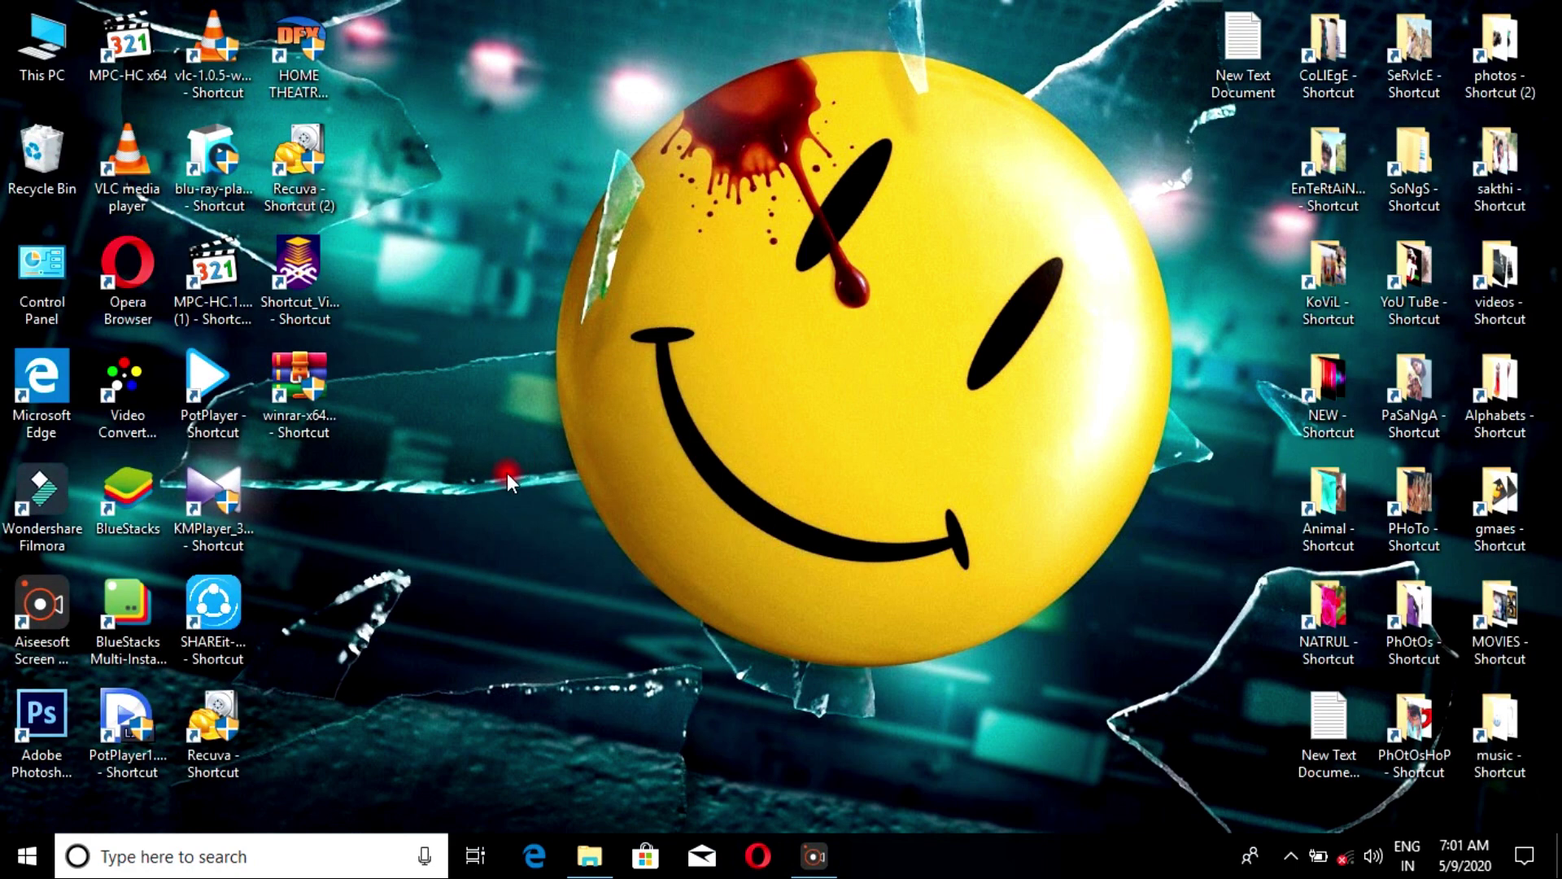
right_click(314, 480)
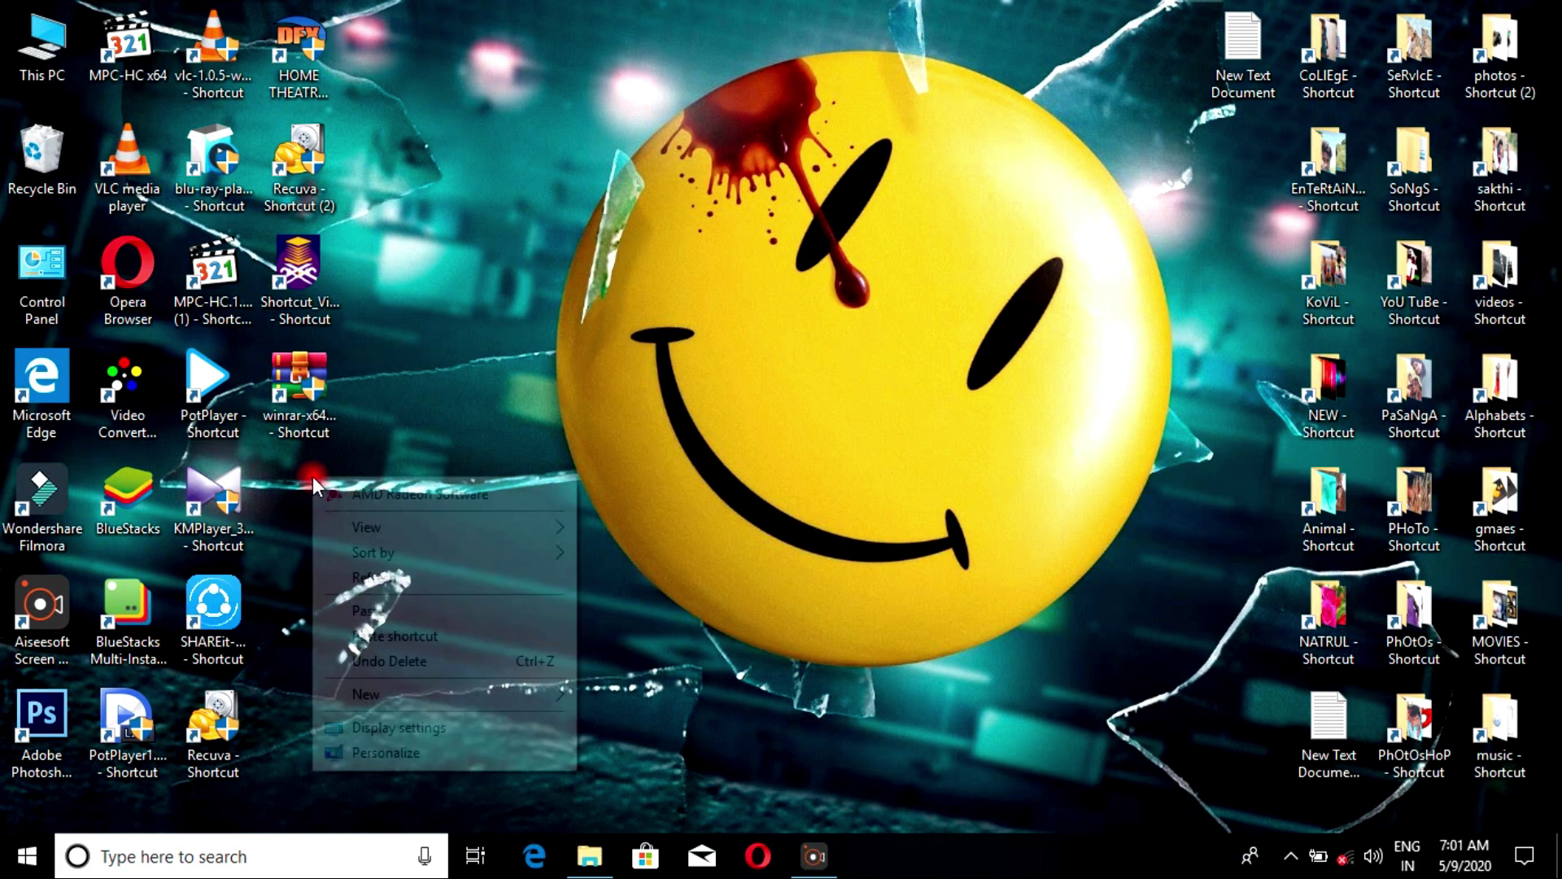
click(356, 579)
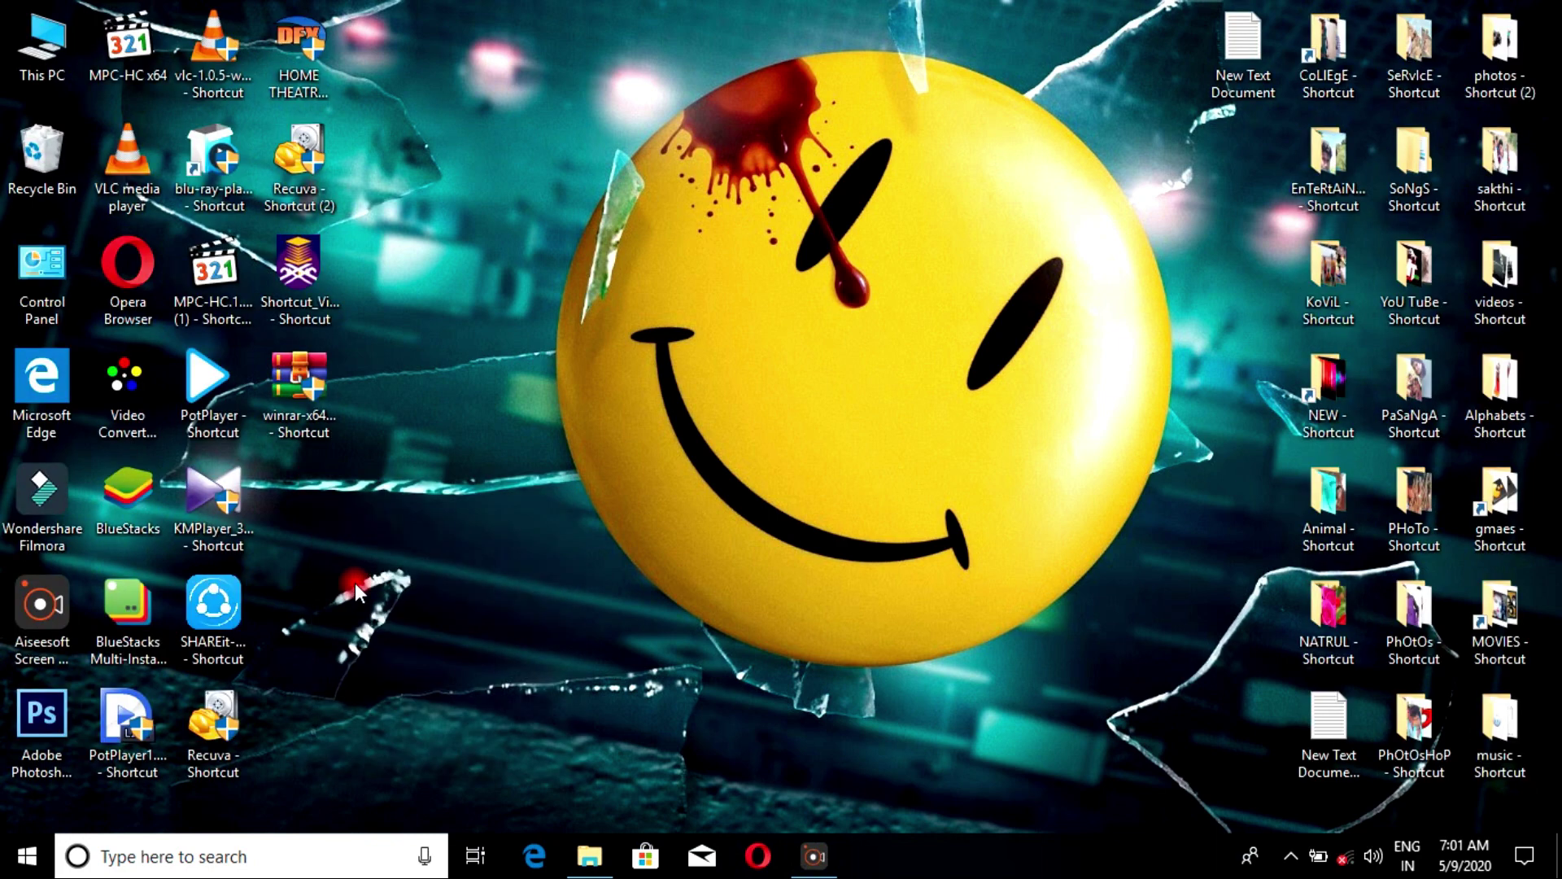
right_click(382, 394)
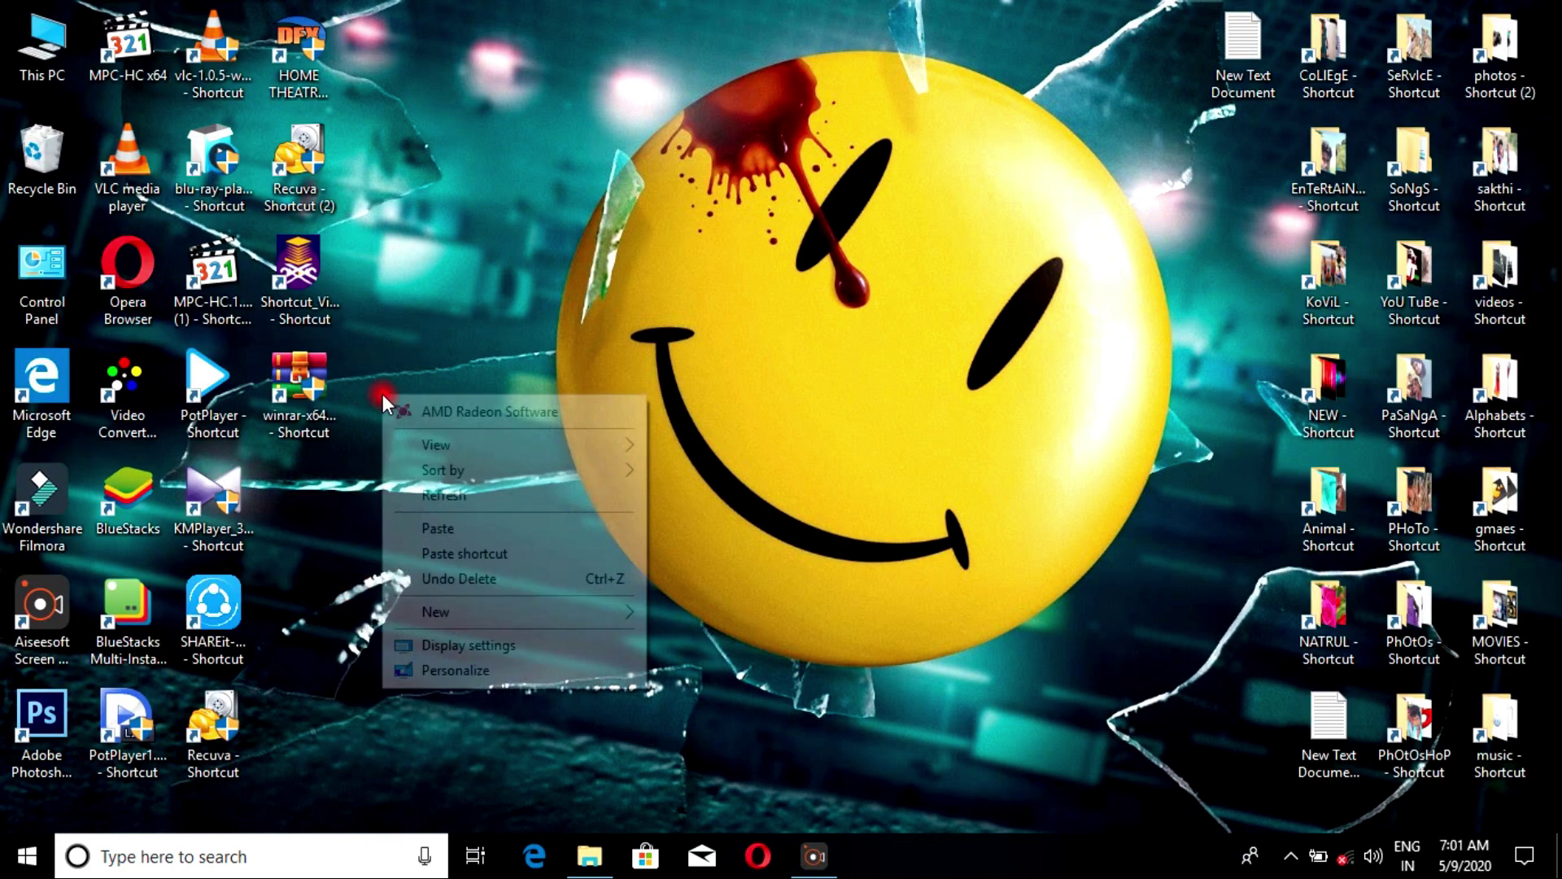
click(435, 493)
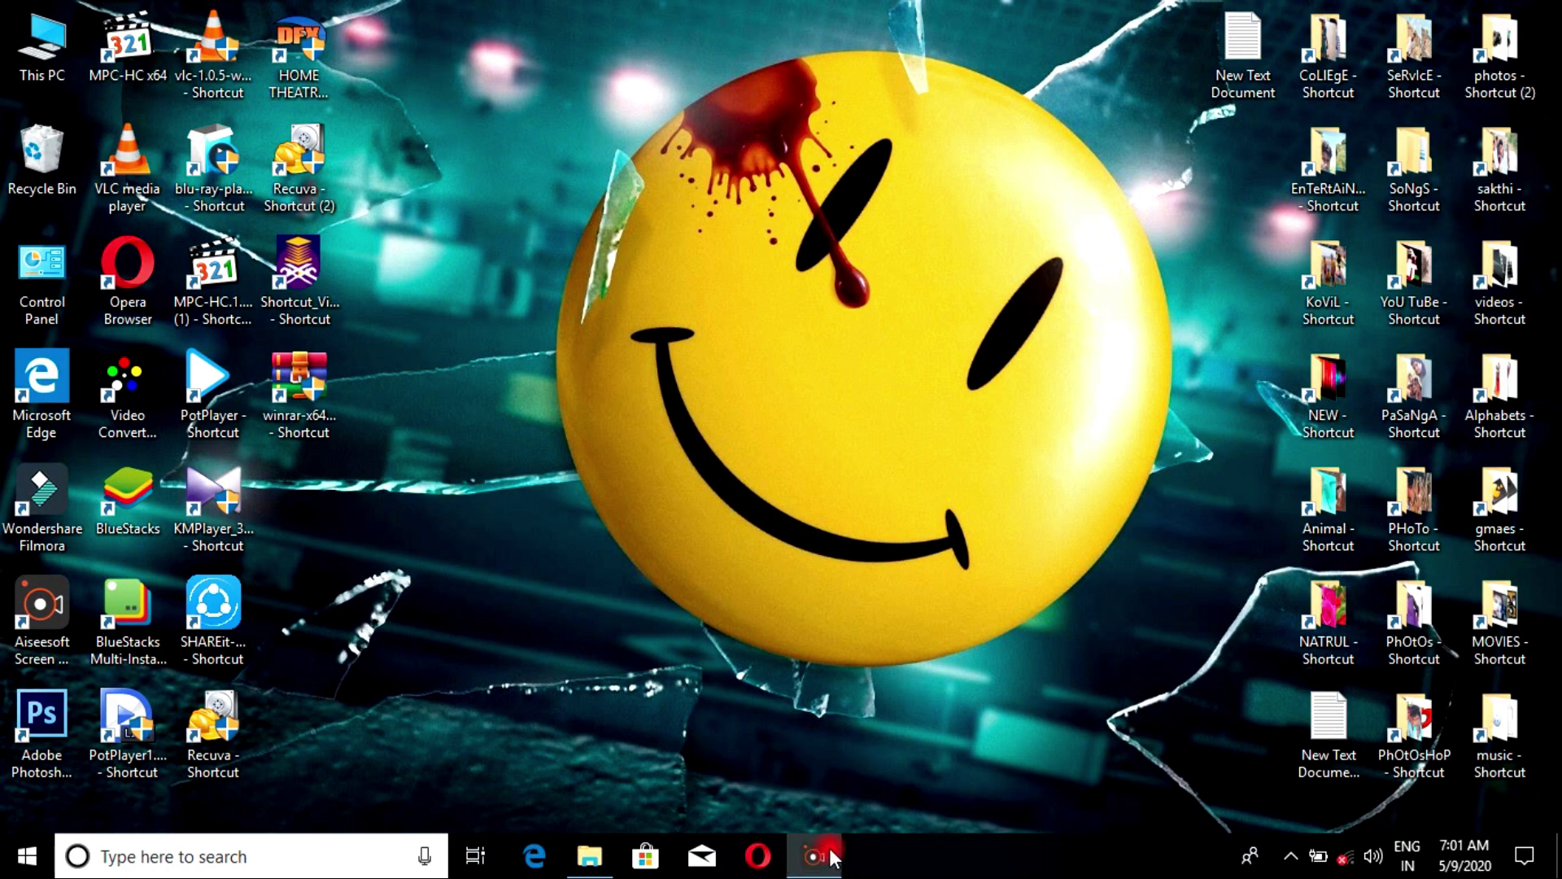
right_click(701, 135)
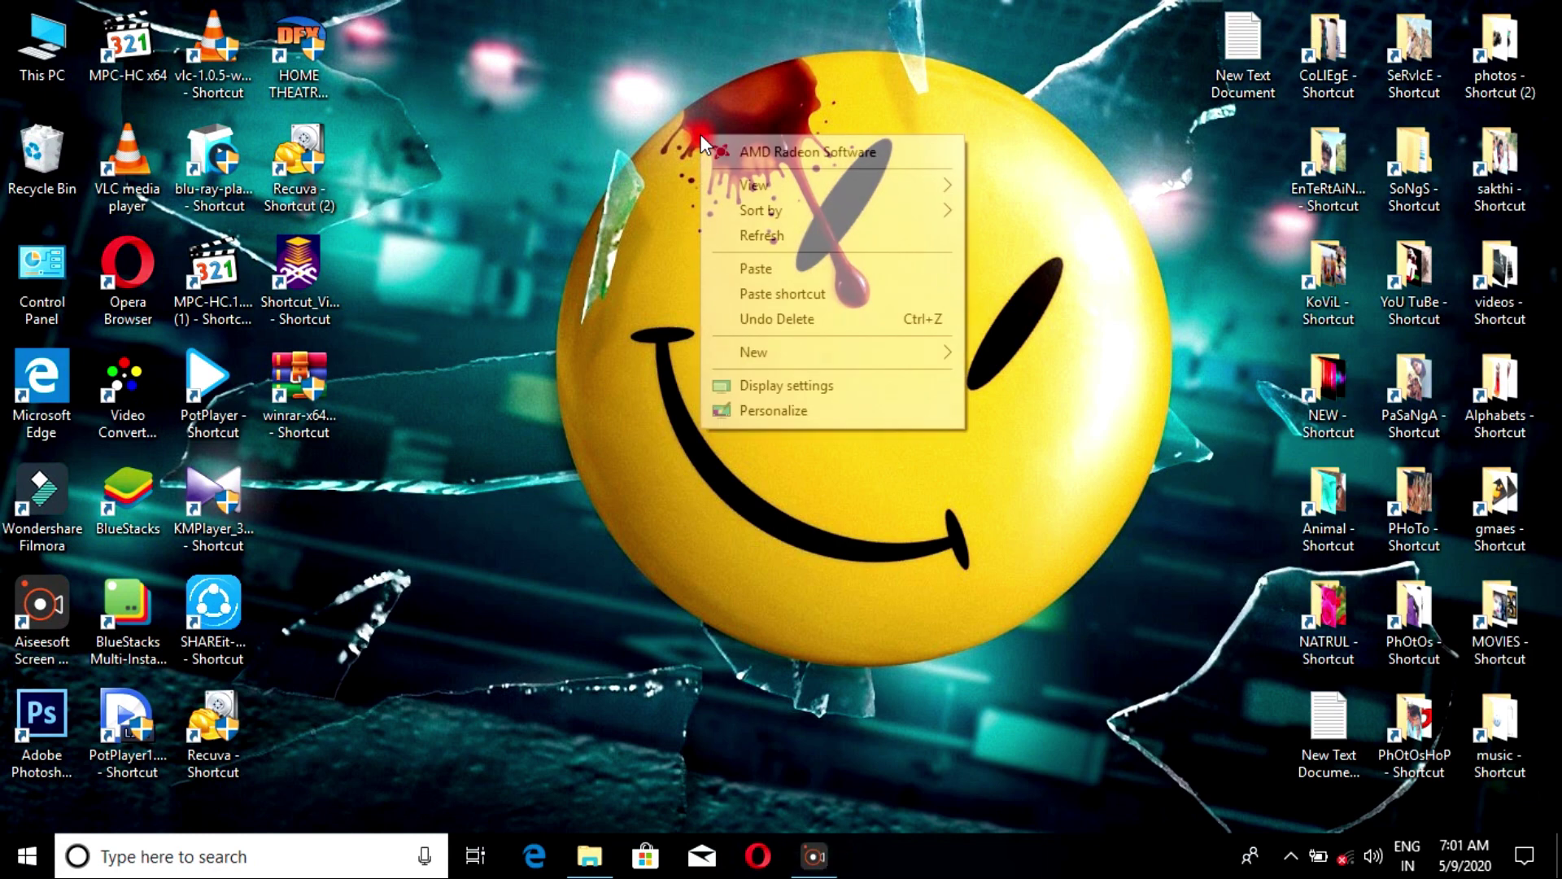
click(756, 234)
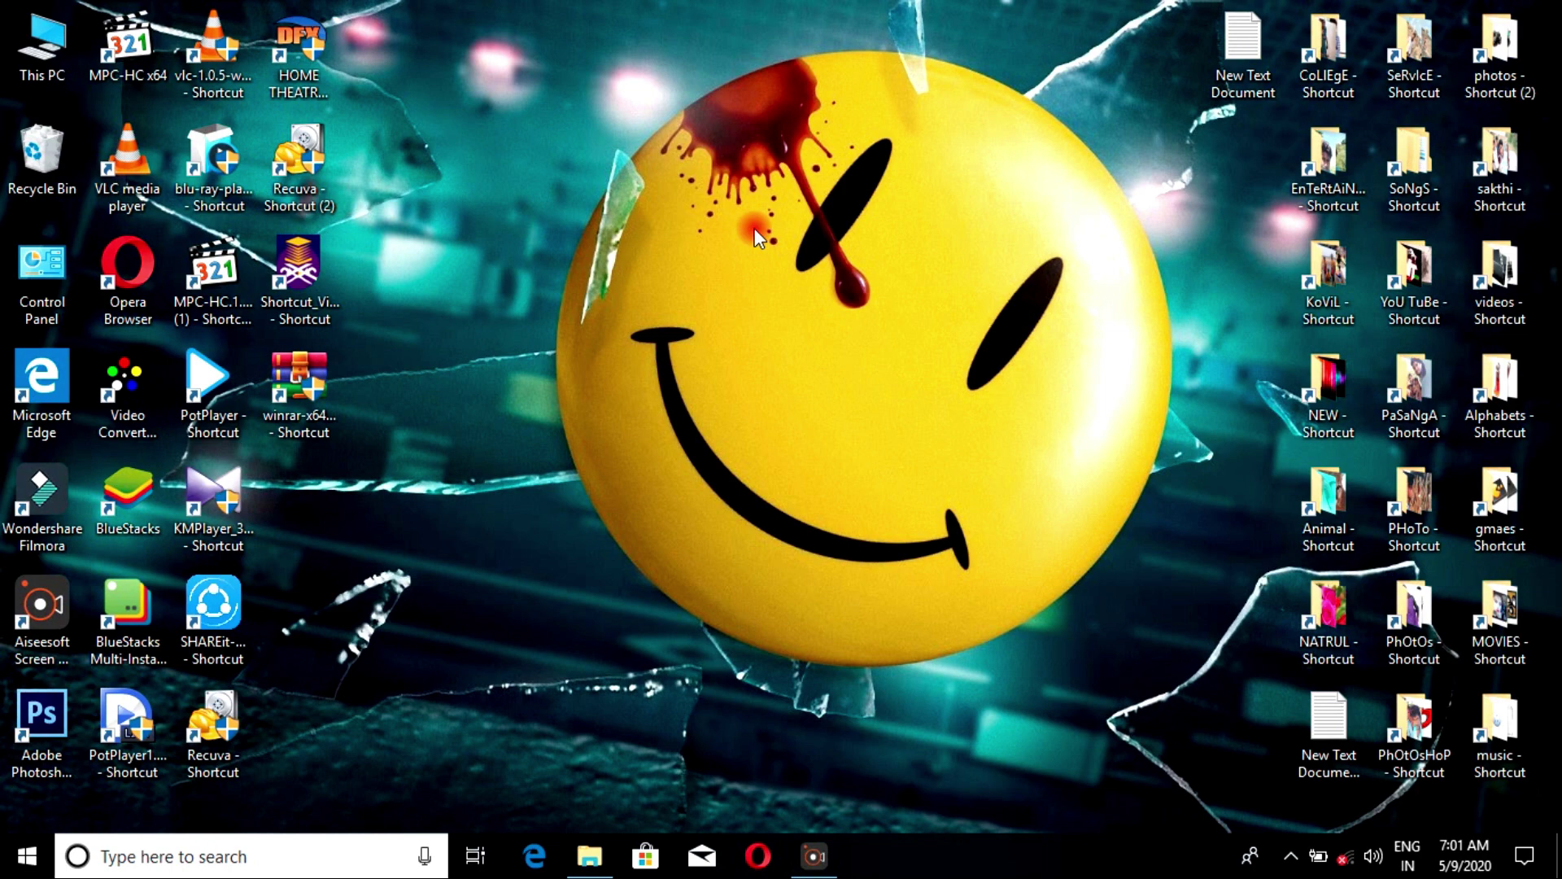
right_click(643, 276)
click(678, 377)
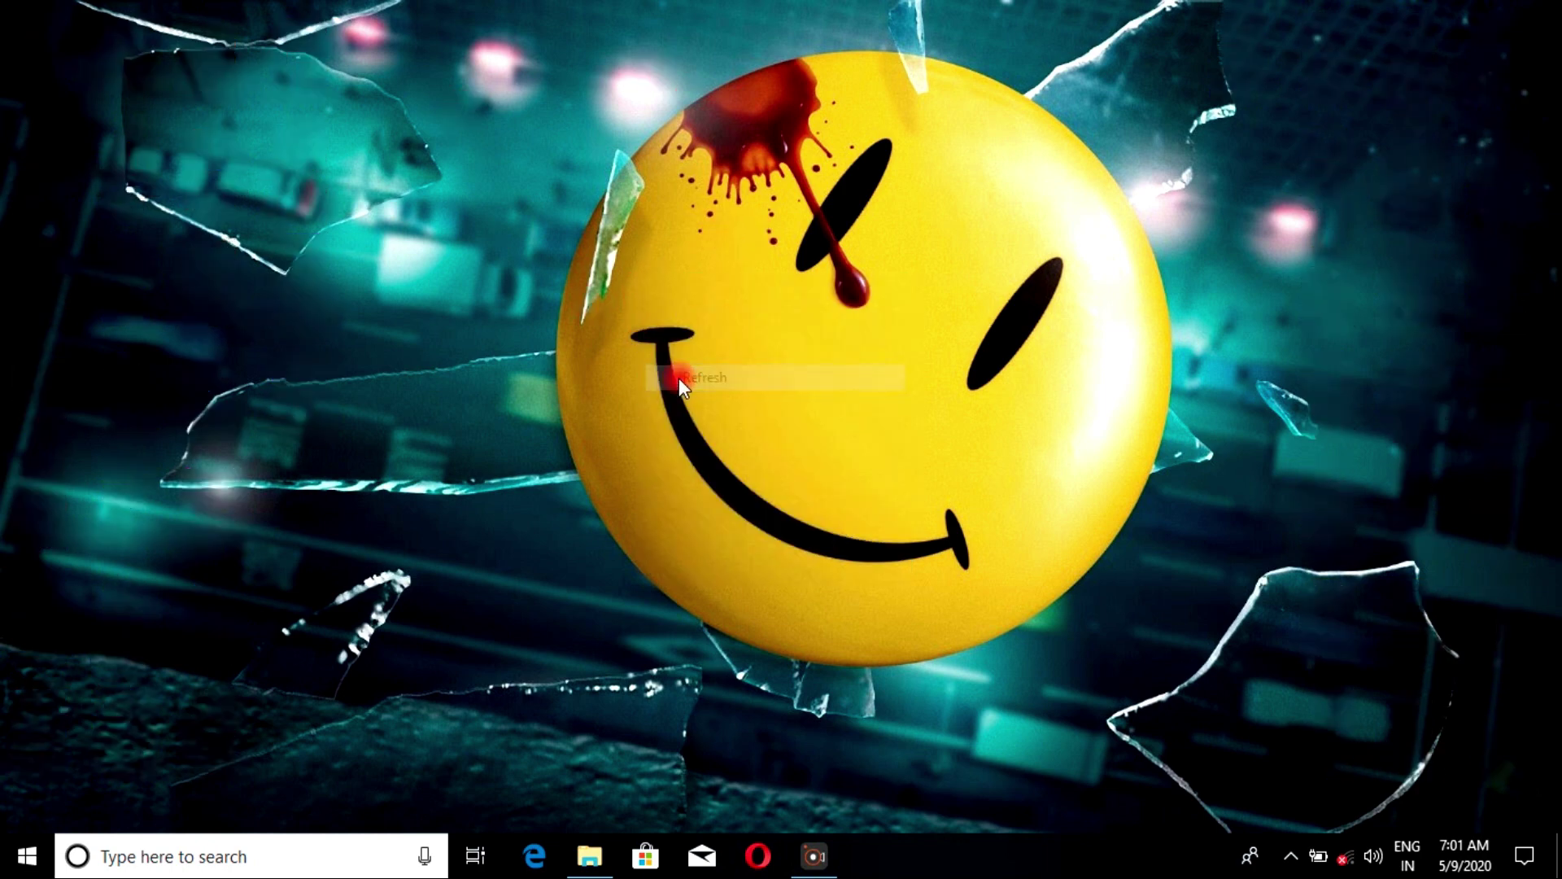
right_click(446, 326)
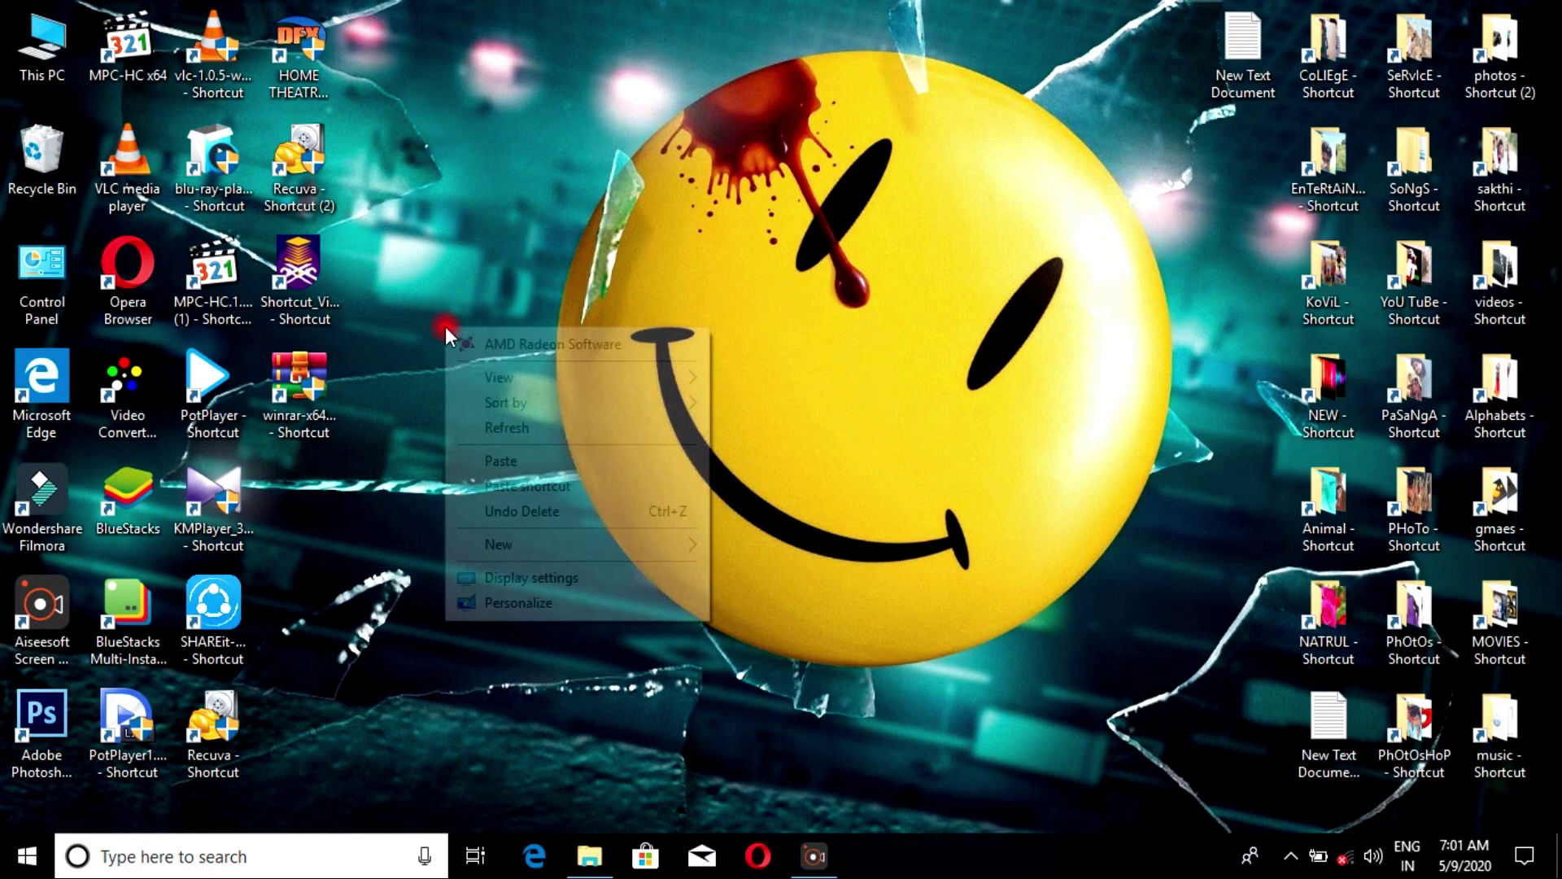
click(480, 427)
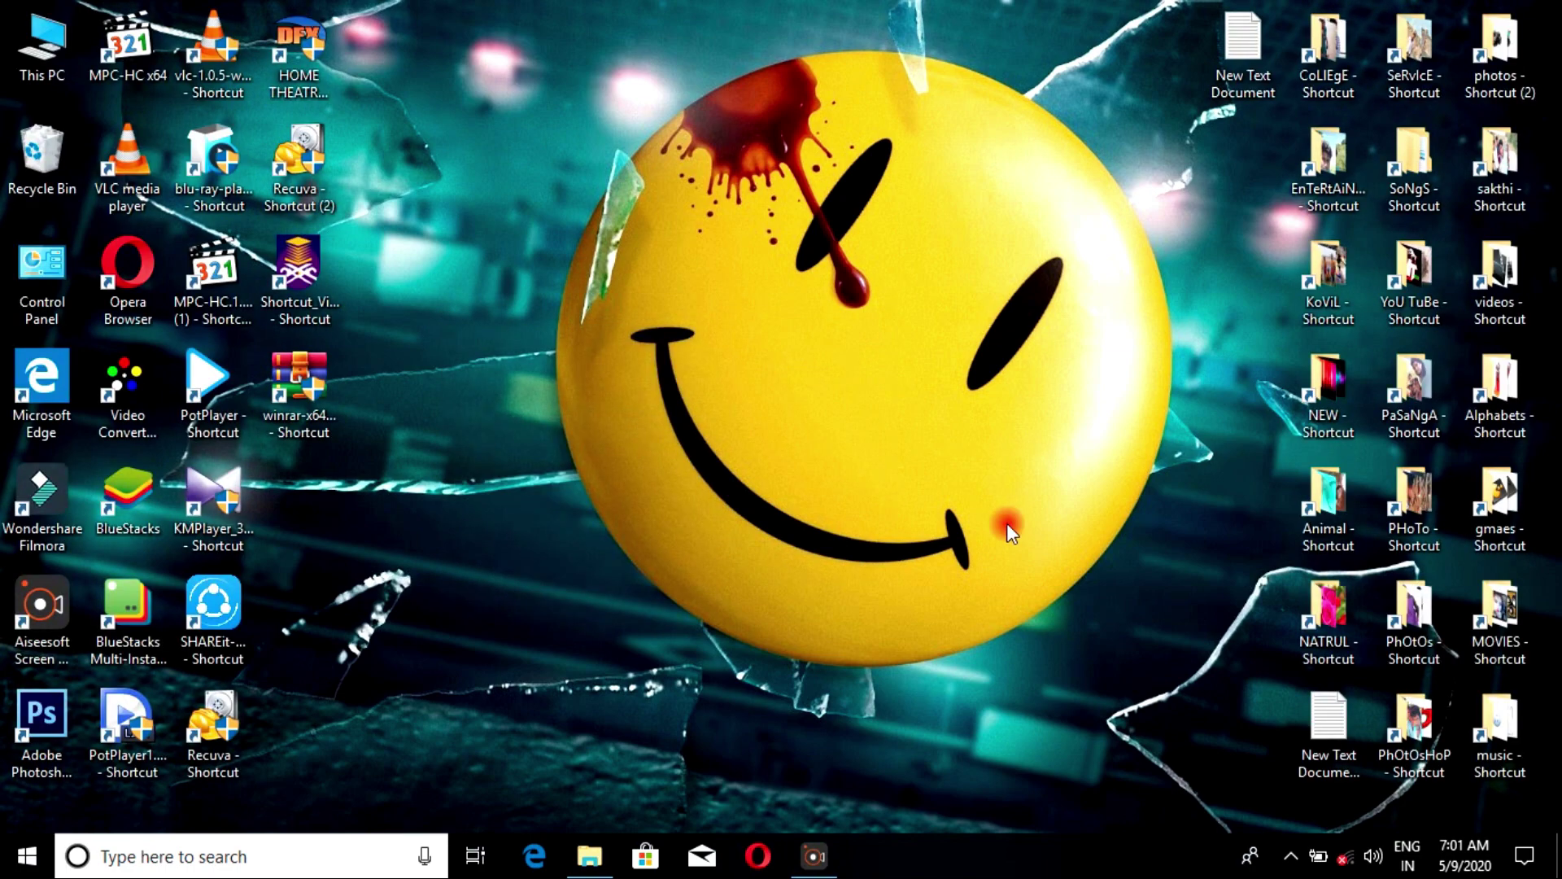
right_click(1007, 522)
click(1036, 621)
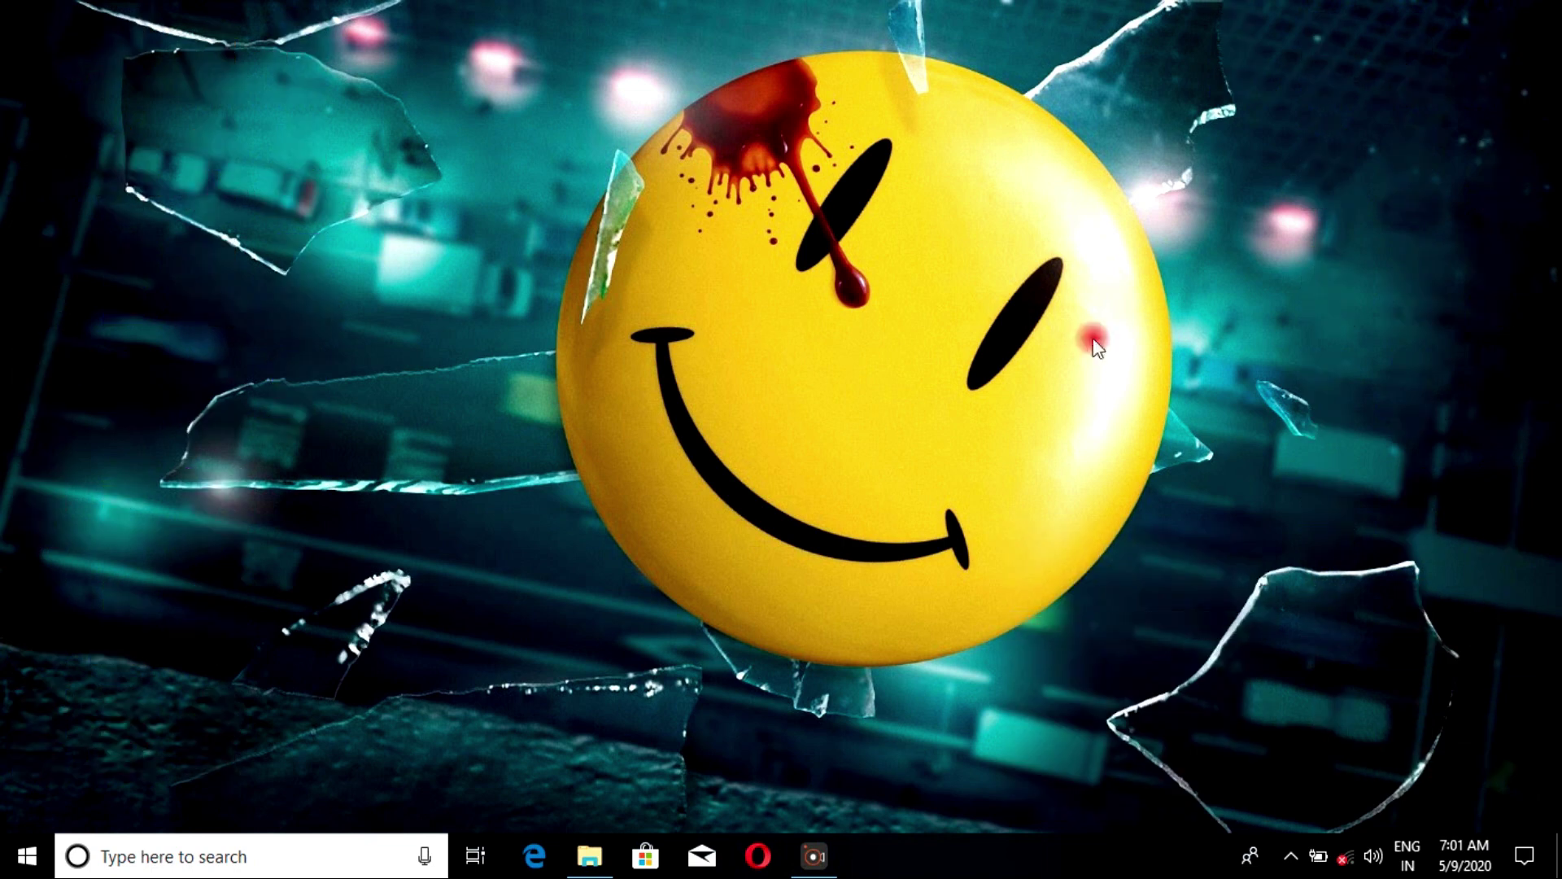
right_click(1086, 134)
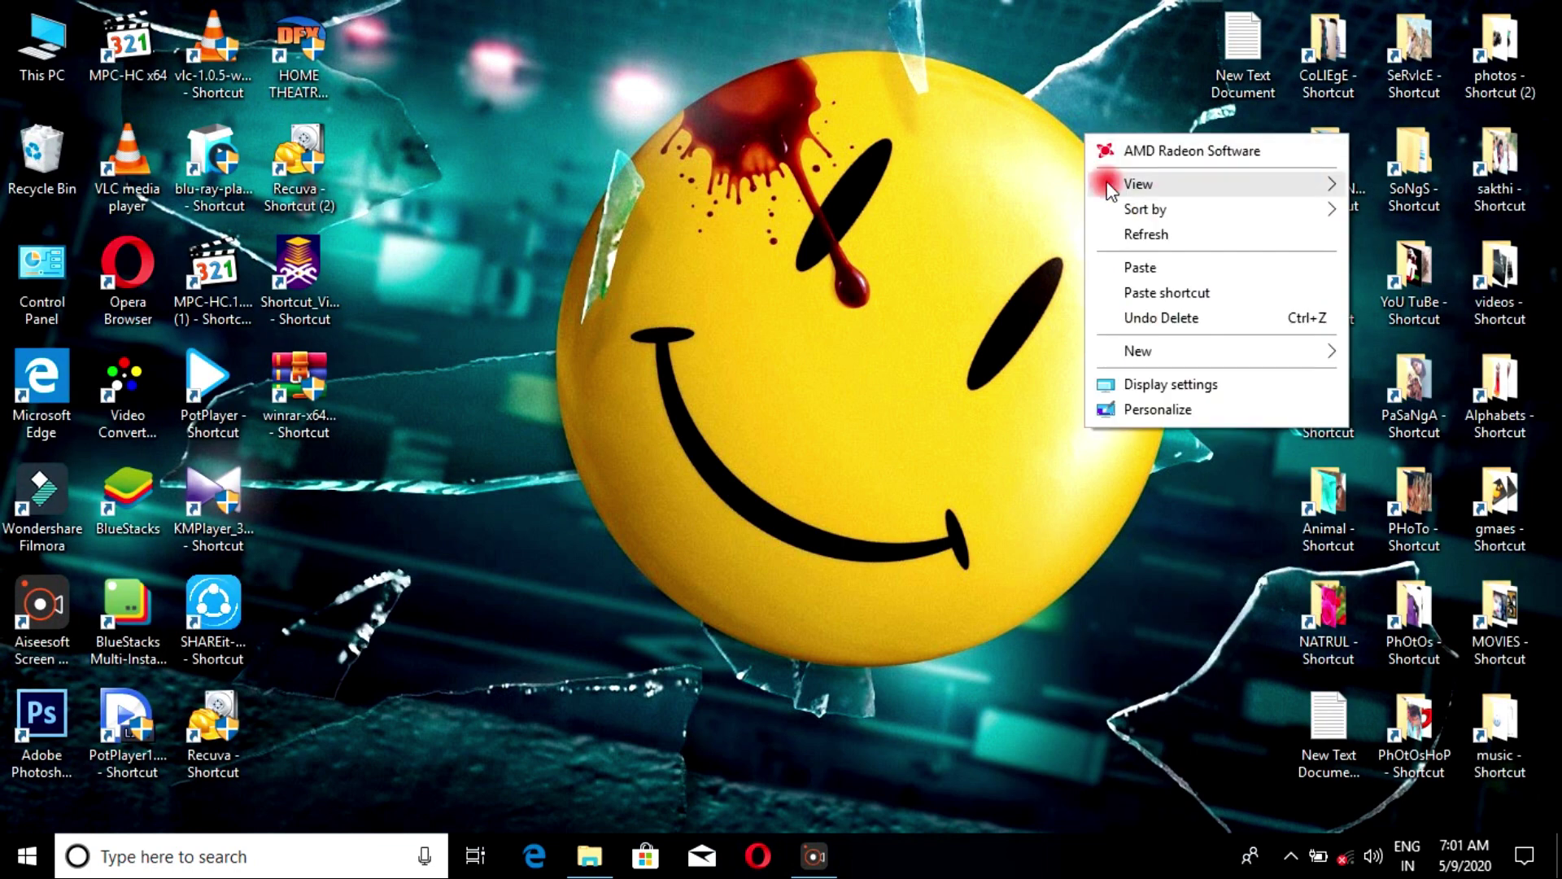
click(1109, 234)
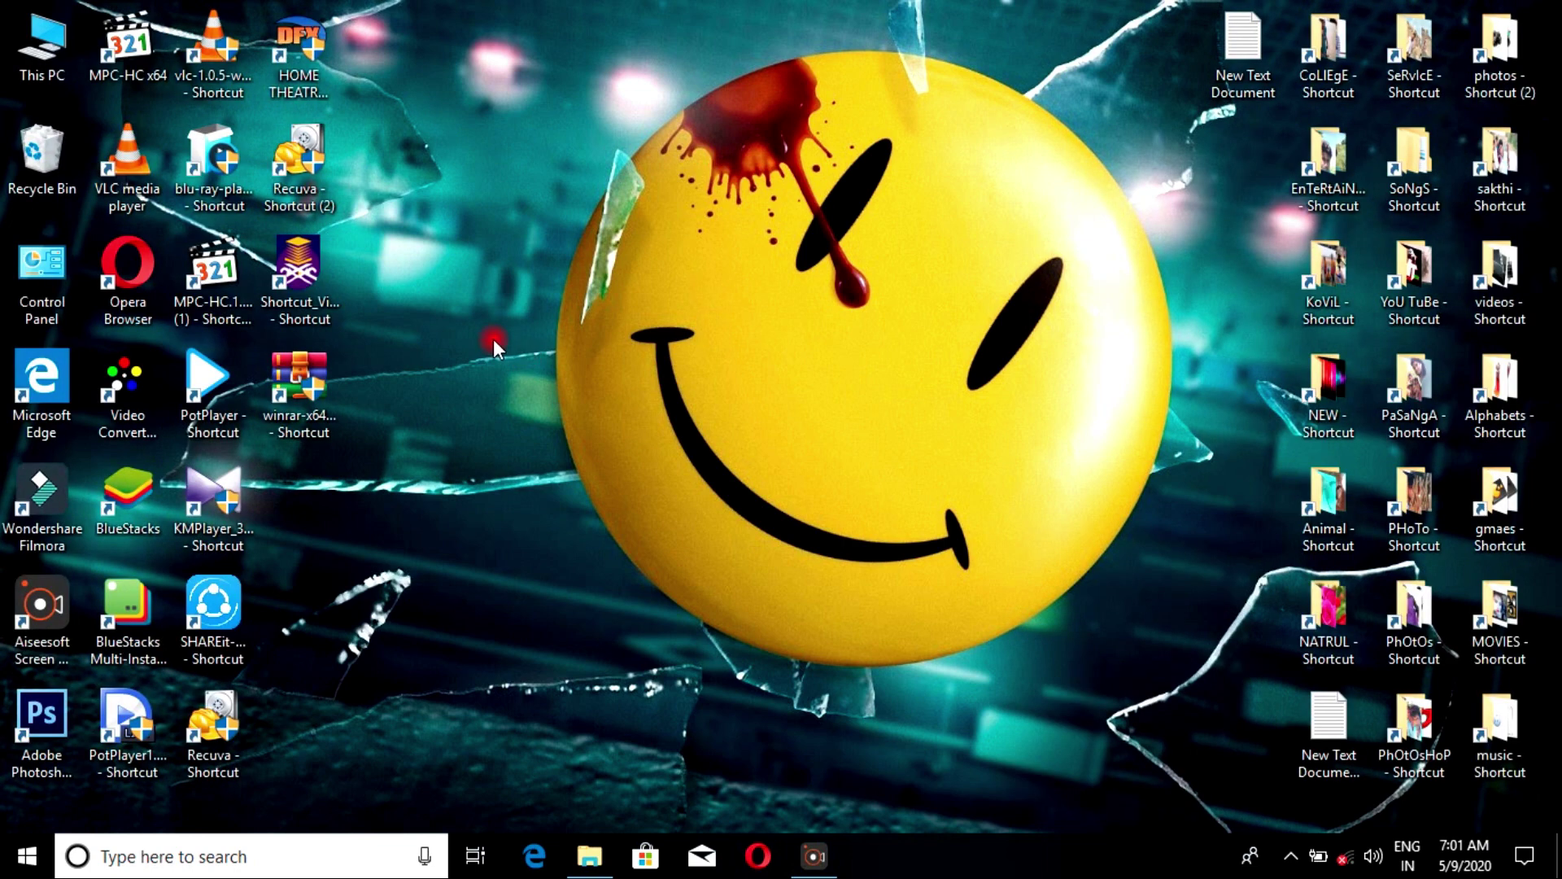
right_click(493, 338)
click(527, 445)
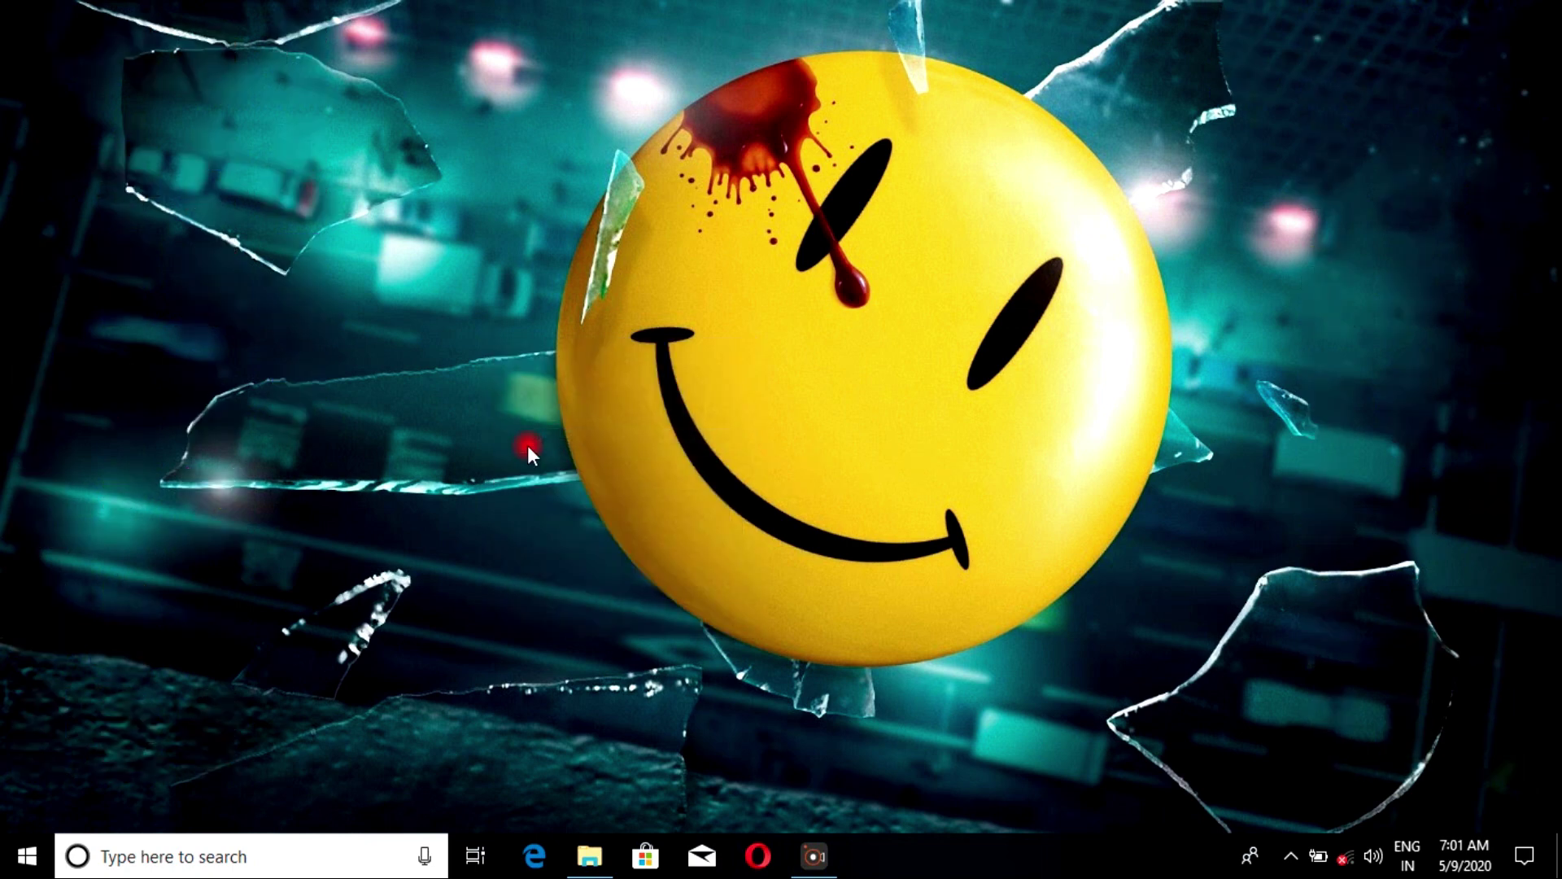
right_click(312, 476)
click(355, 579)
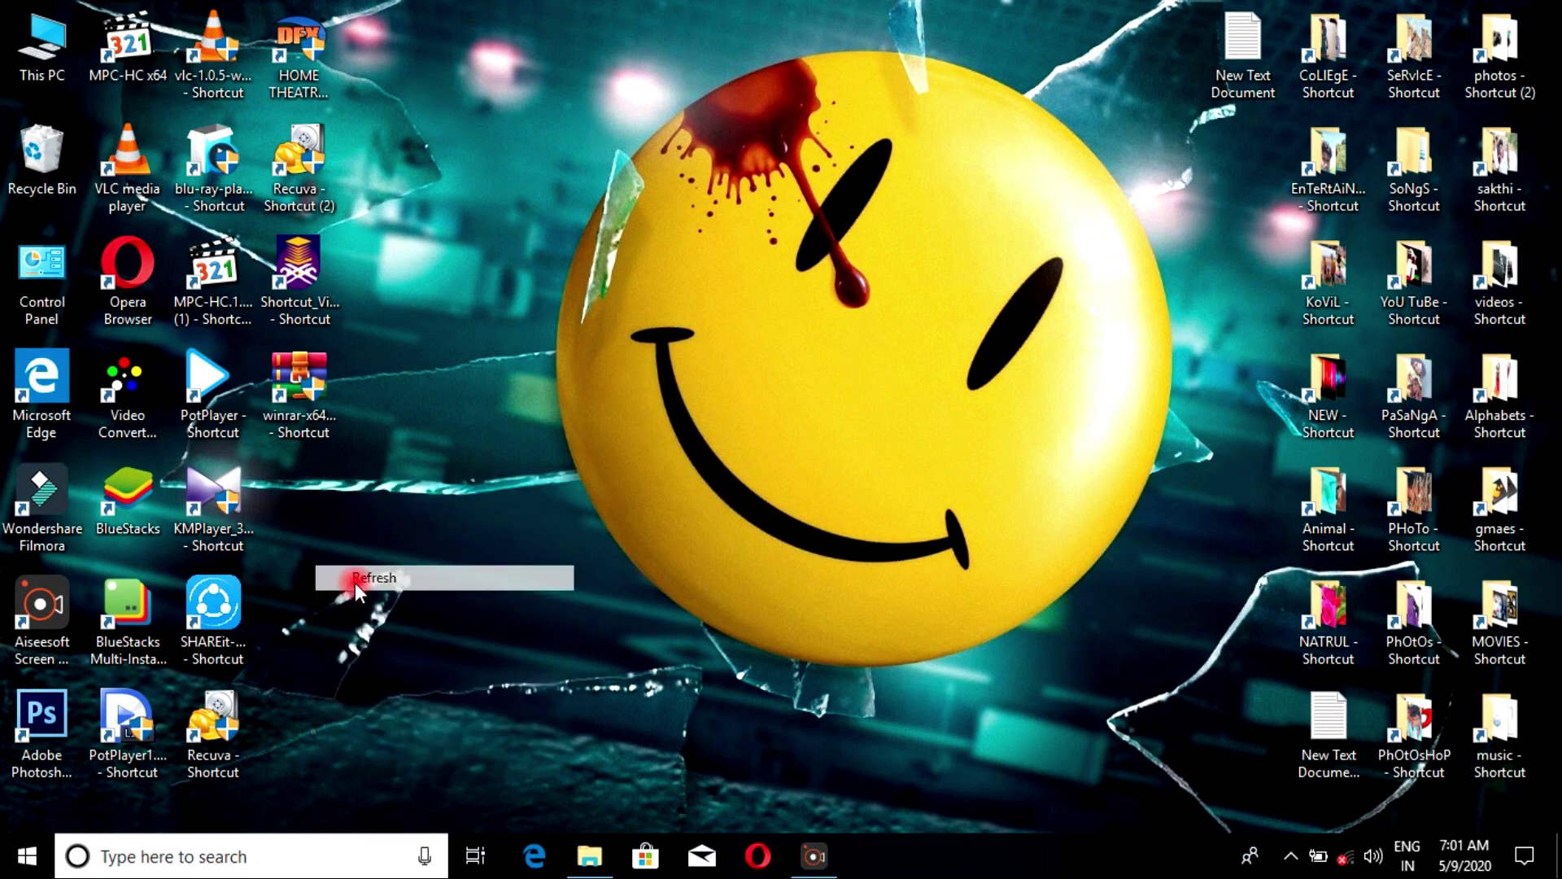
right_click(383, 394)
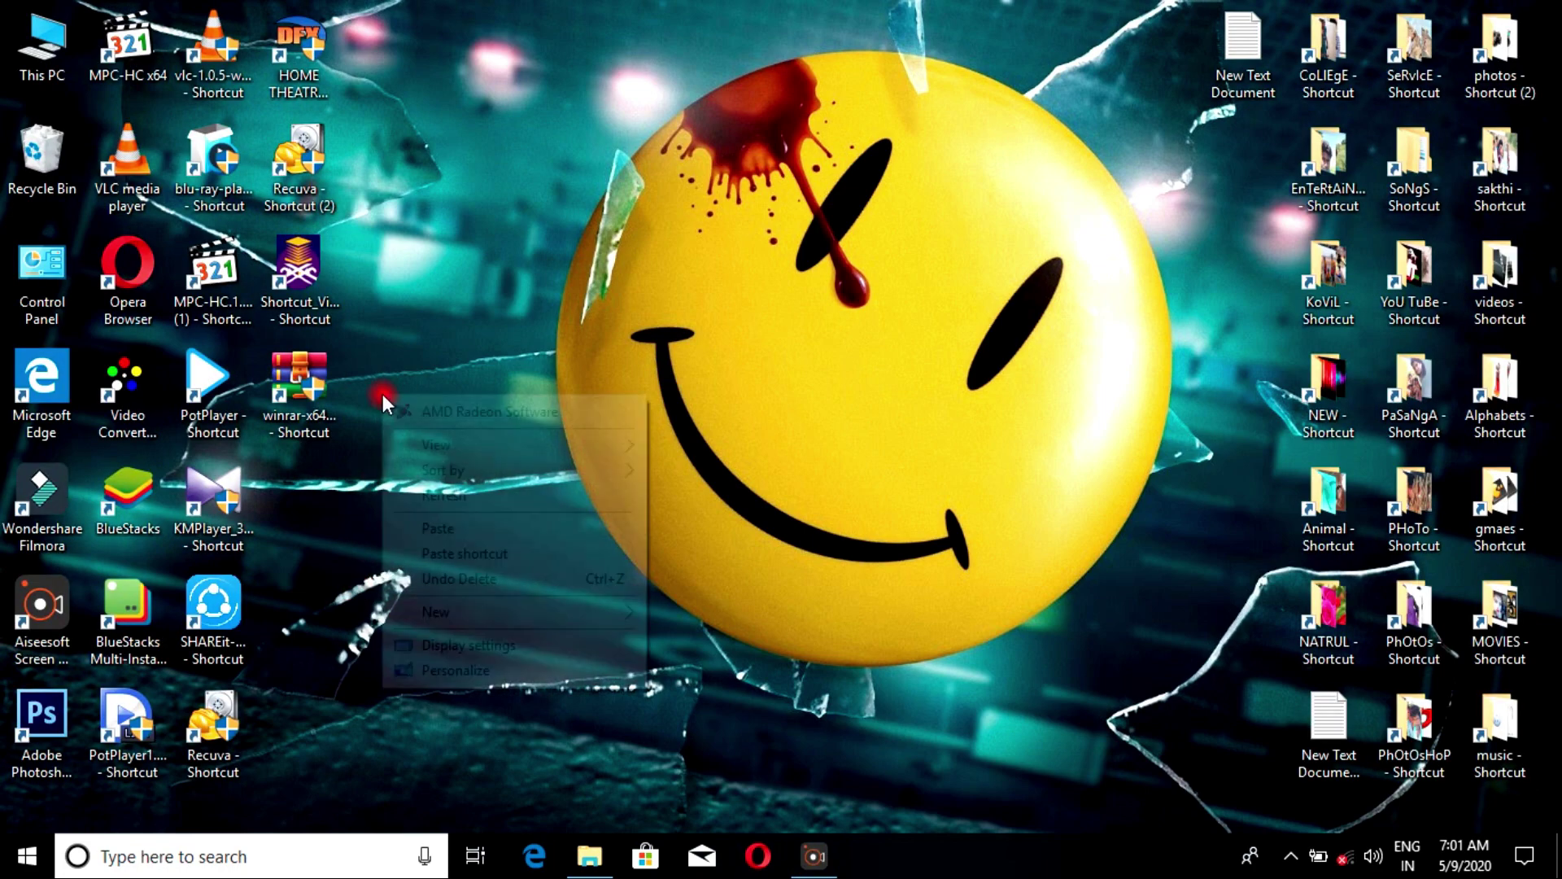
click(435, 493)
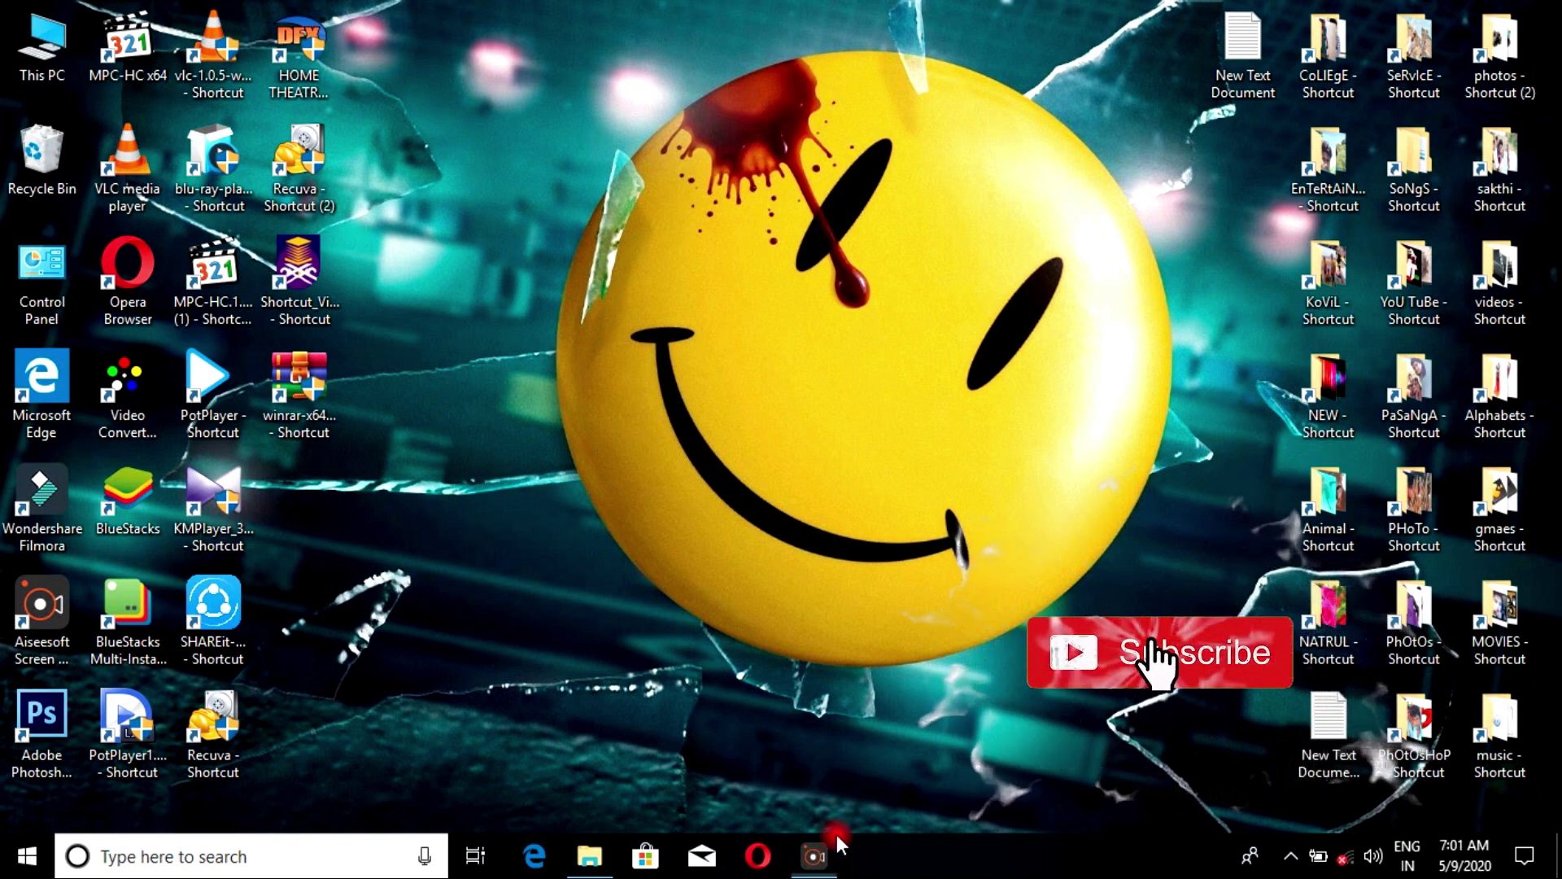
right_click(700, 134)
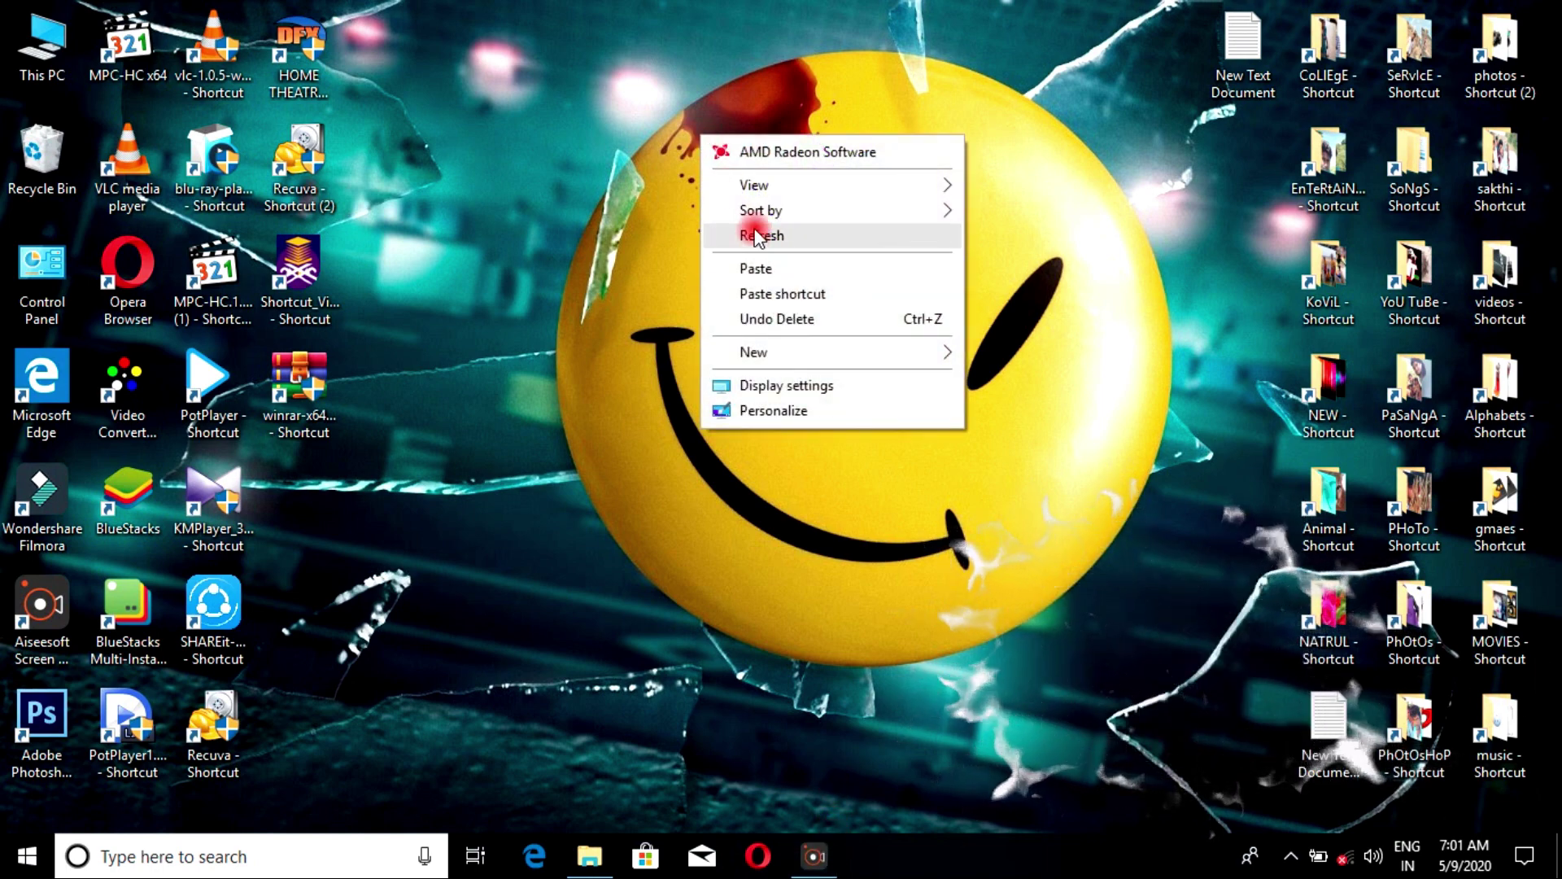
click(756, 236)
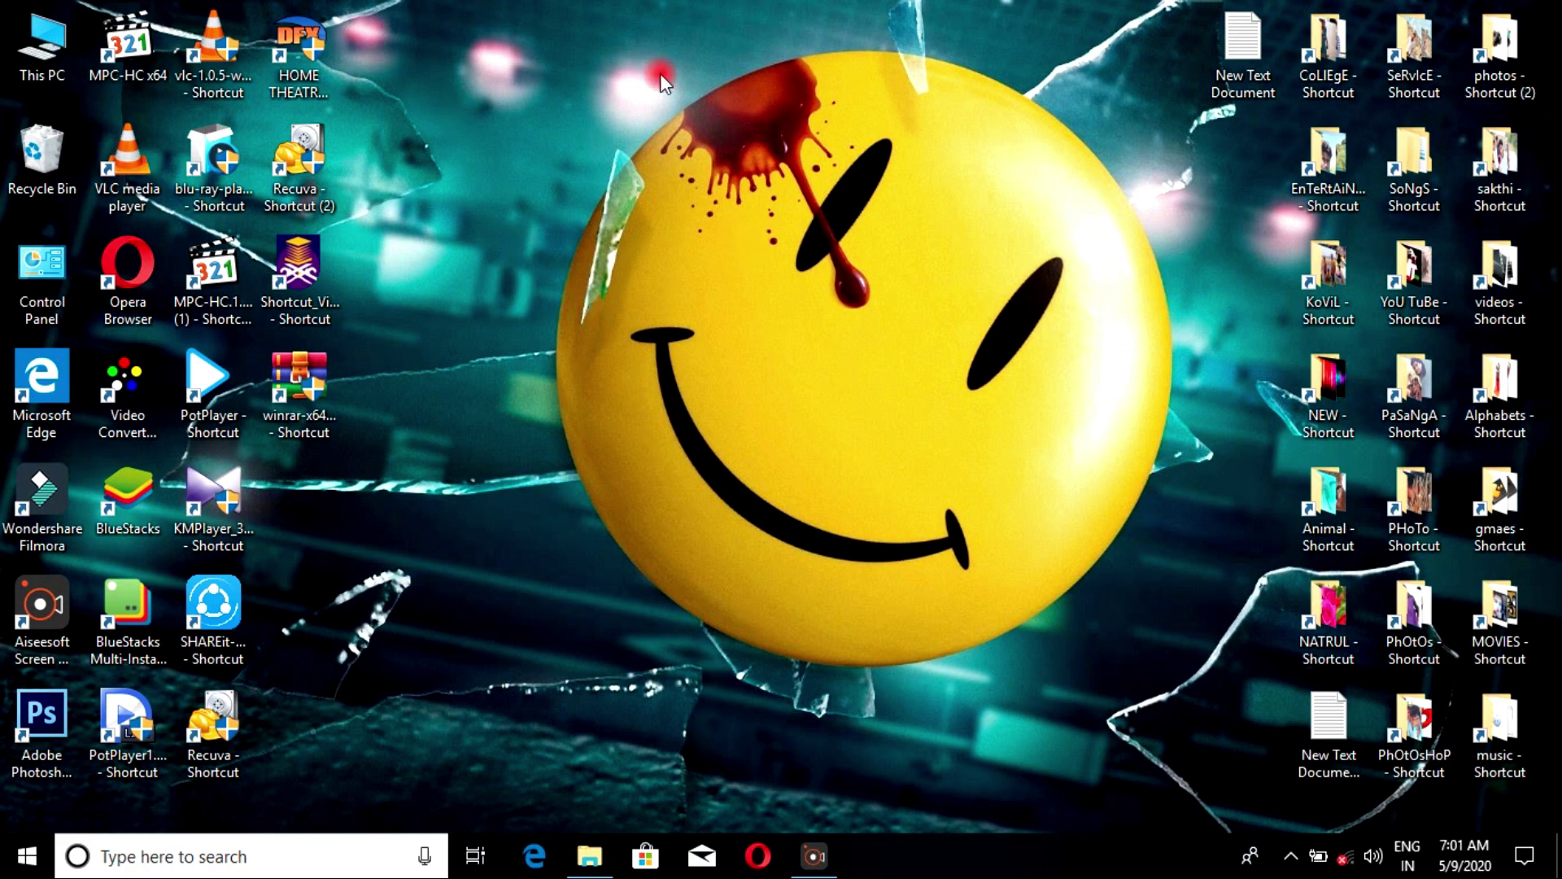
right_click(643, 276)
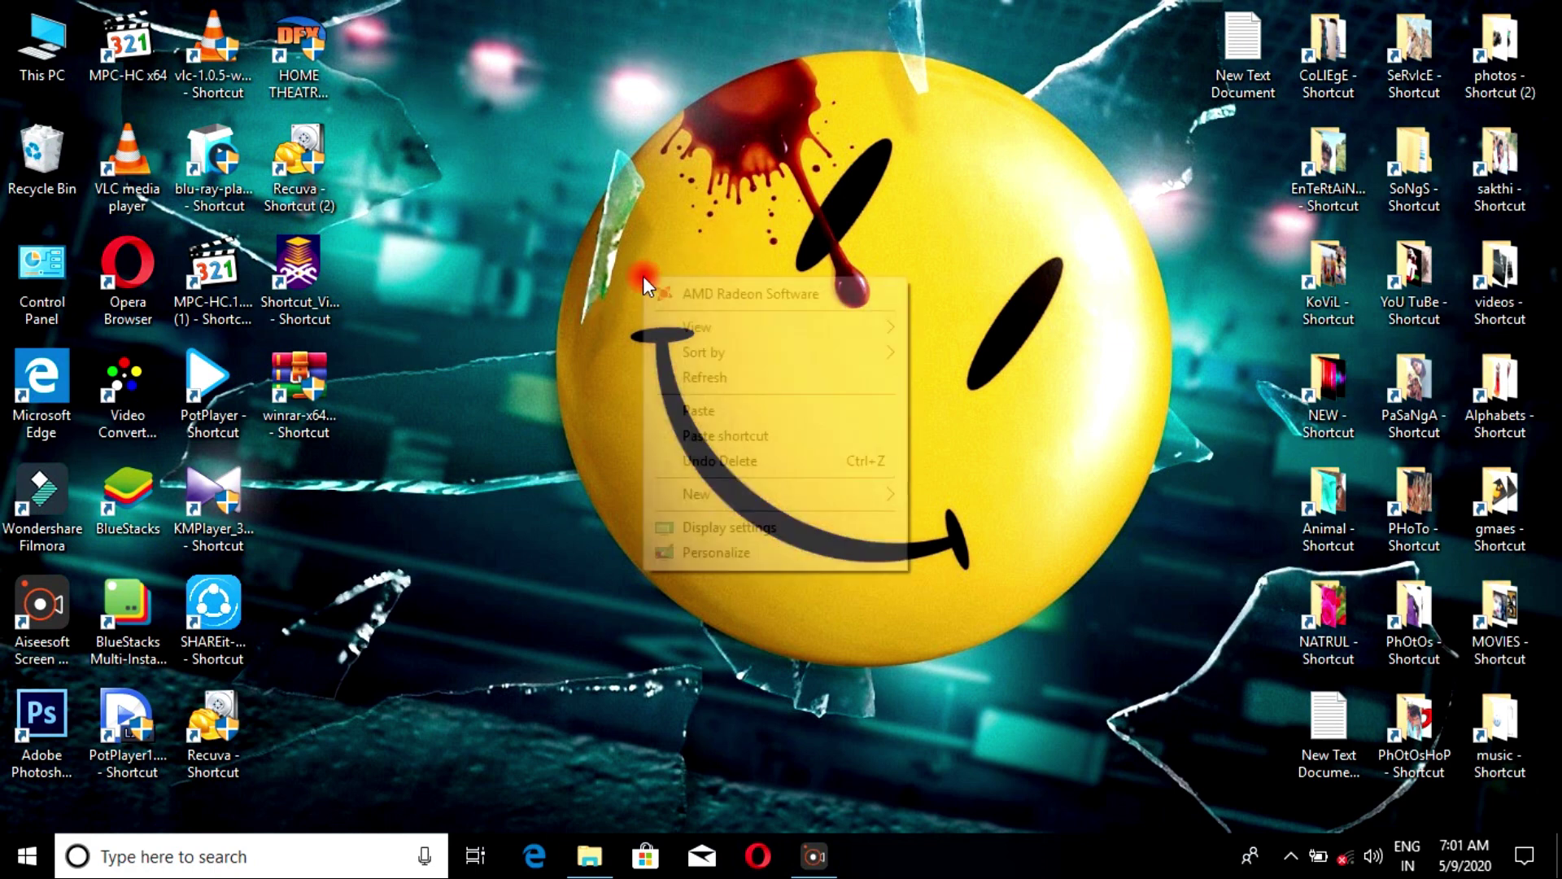
click(679, 377)
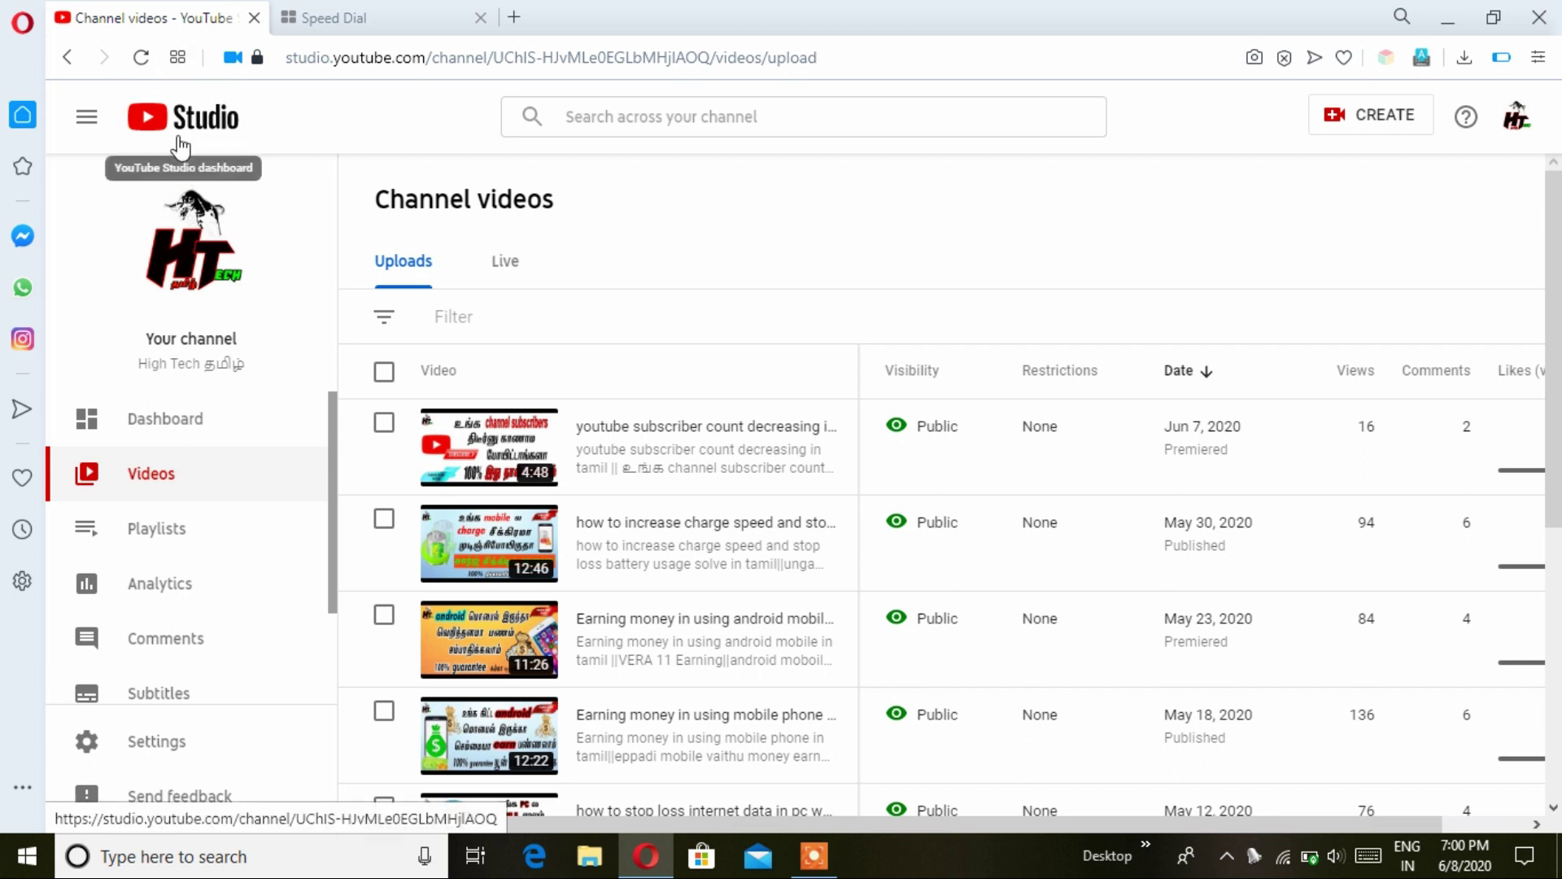
Promote the Jun 7, 2020 video about decreasing YouTube subscriber count and get started with its Google Ads campaign signup.
mouse_move(795, 447)
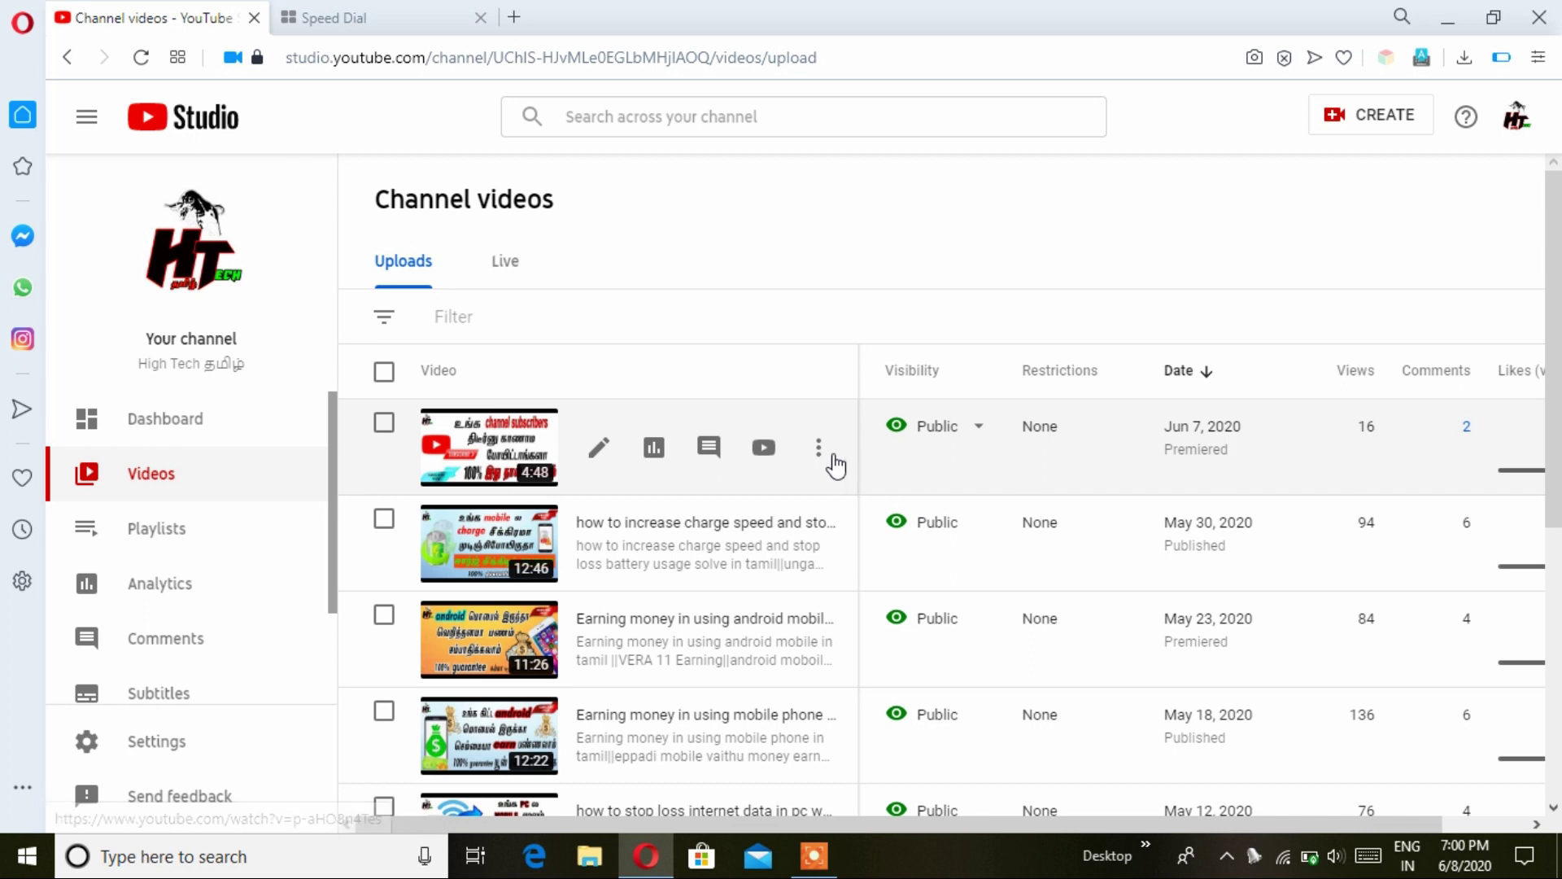
click(819, 450)
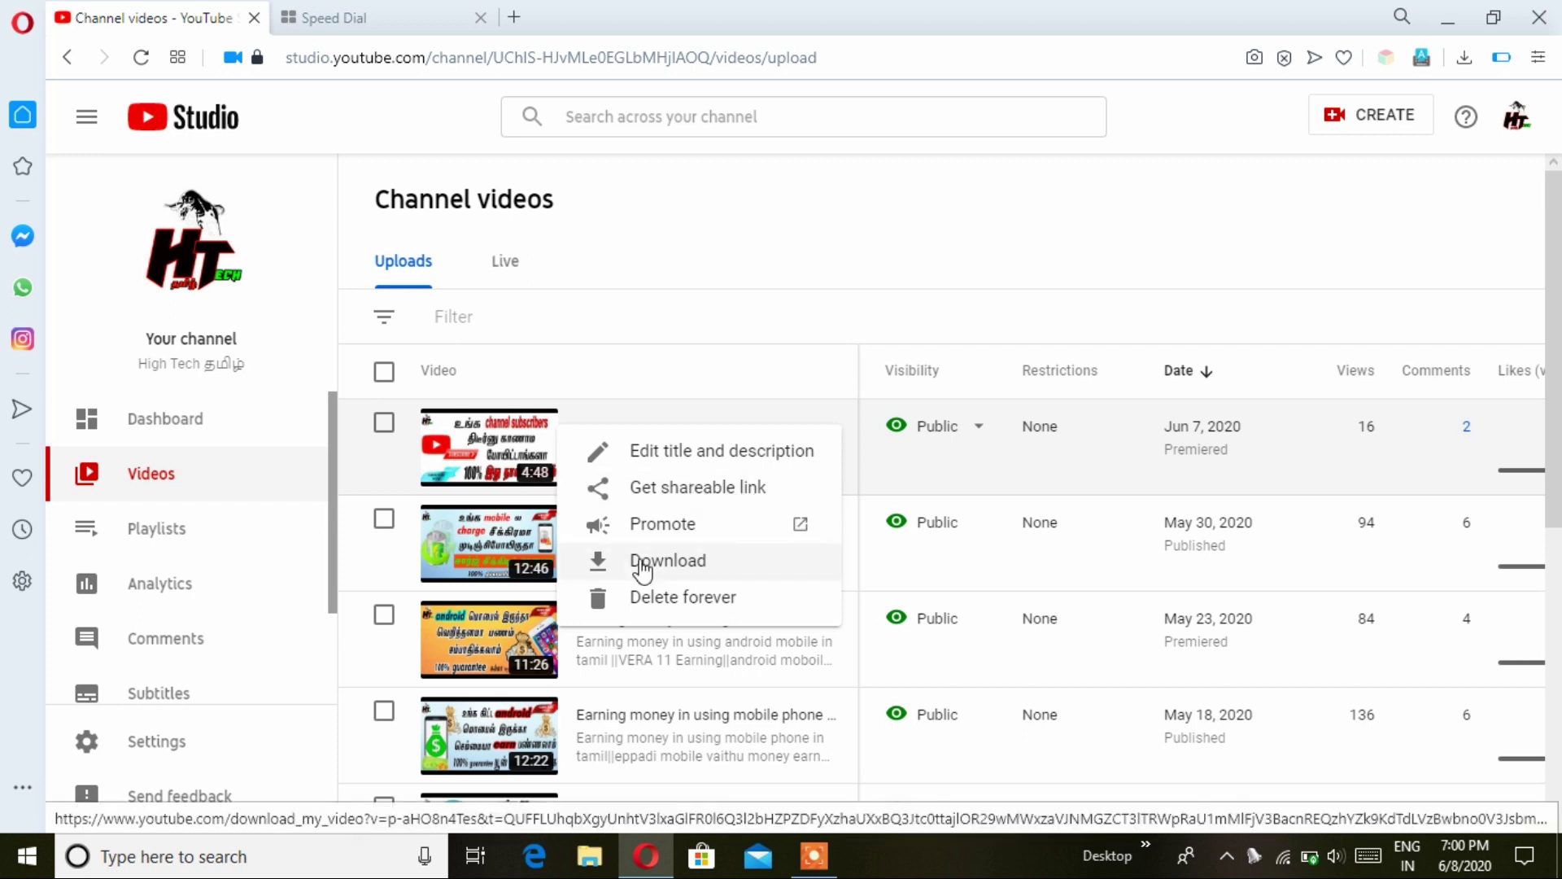
click(704, 525)
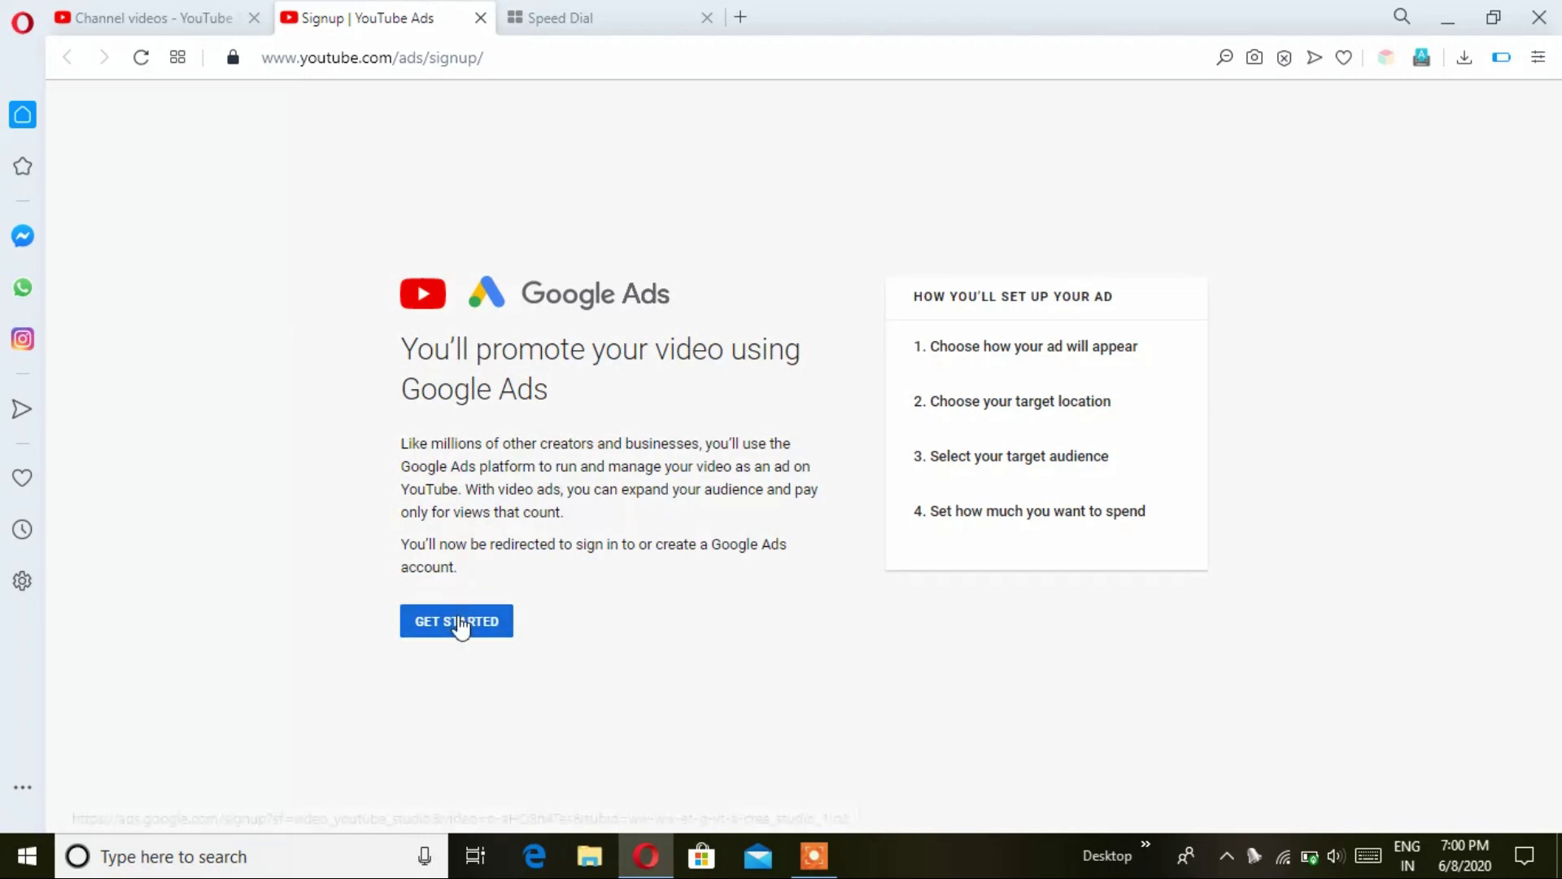
click(458, 625)
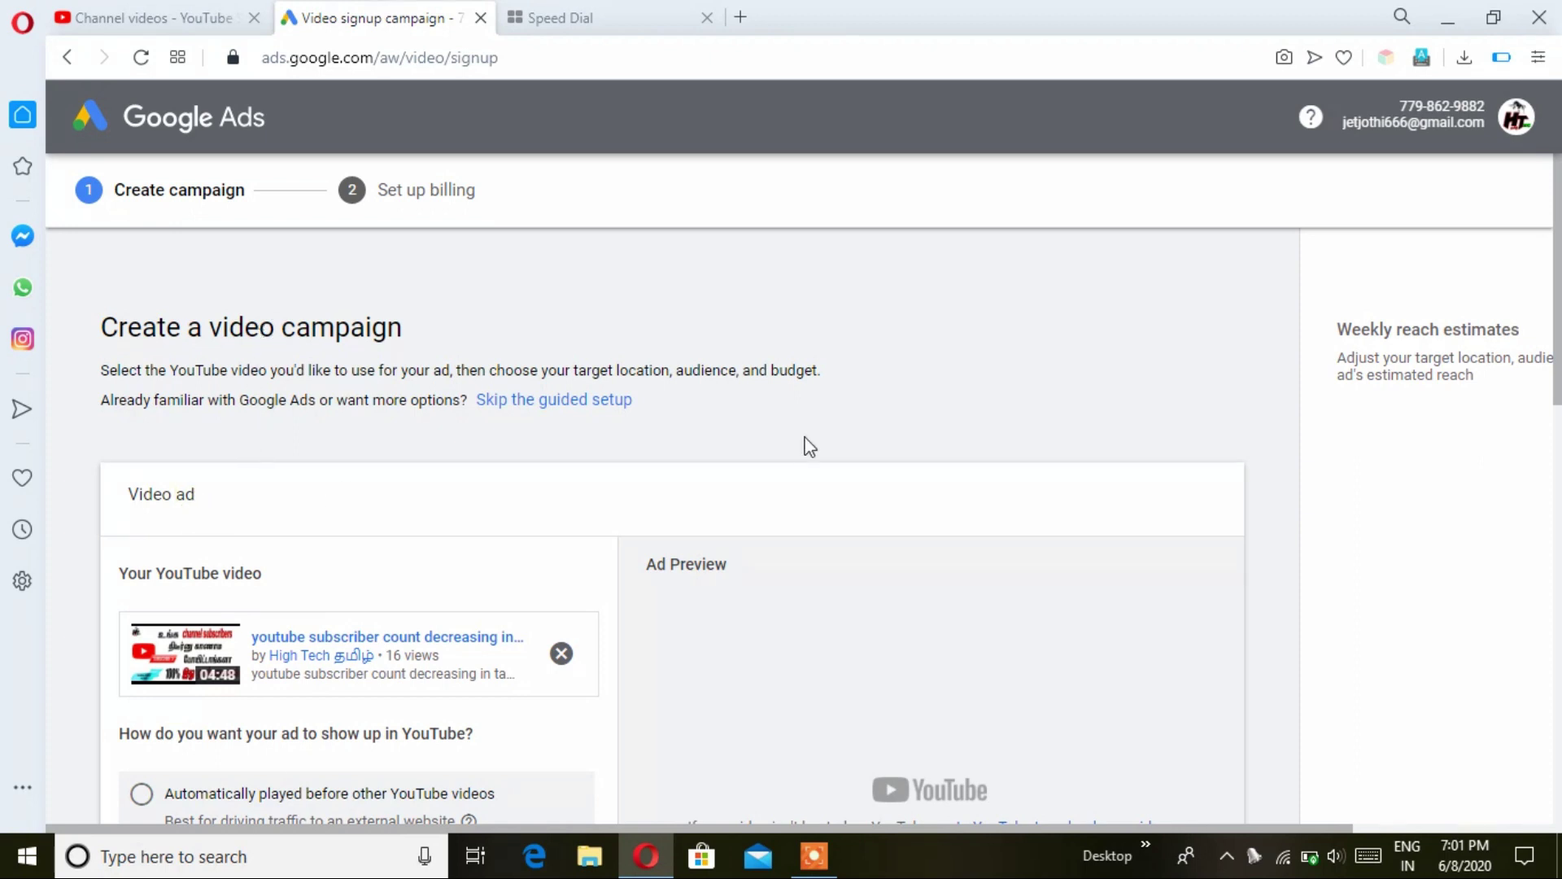
Set the video ad to be placed as a thumbnail next to related videos or on the YouTube homepage.
drag(1559, 333, 1559, 456)
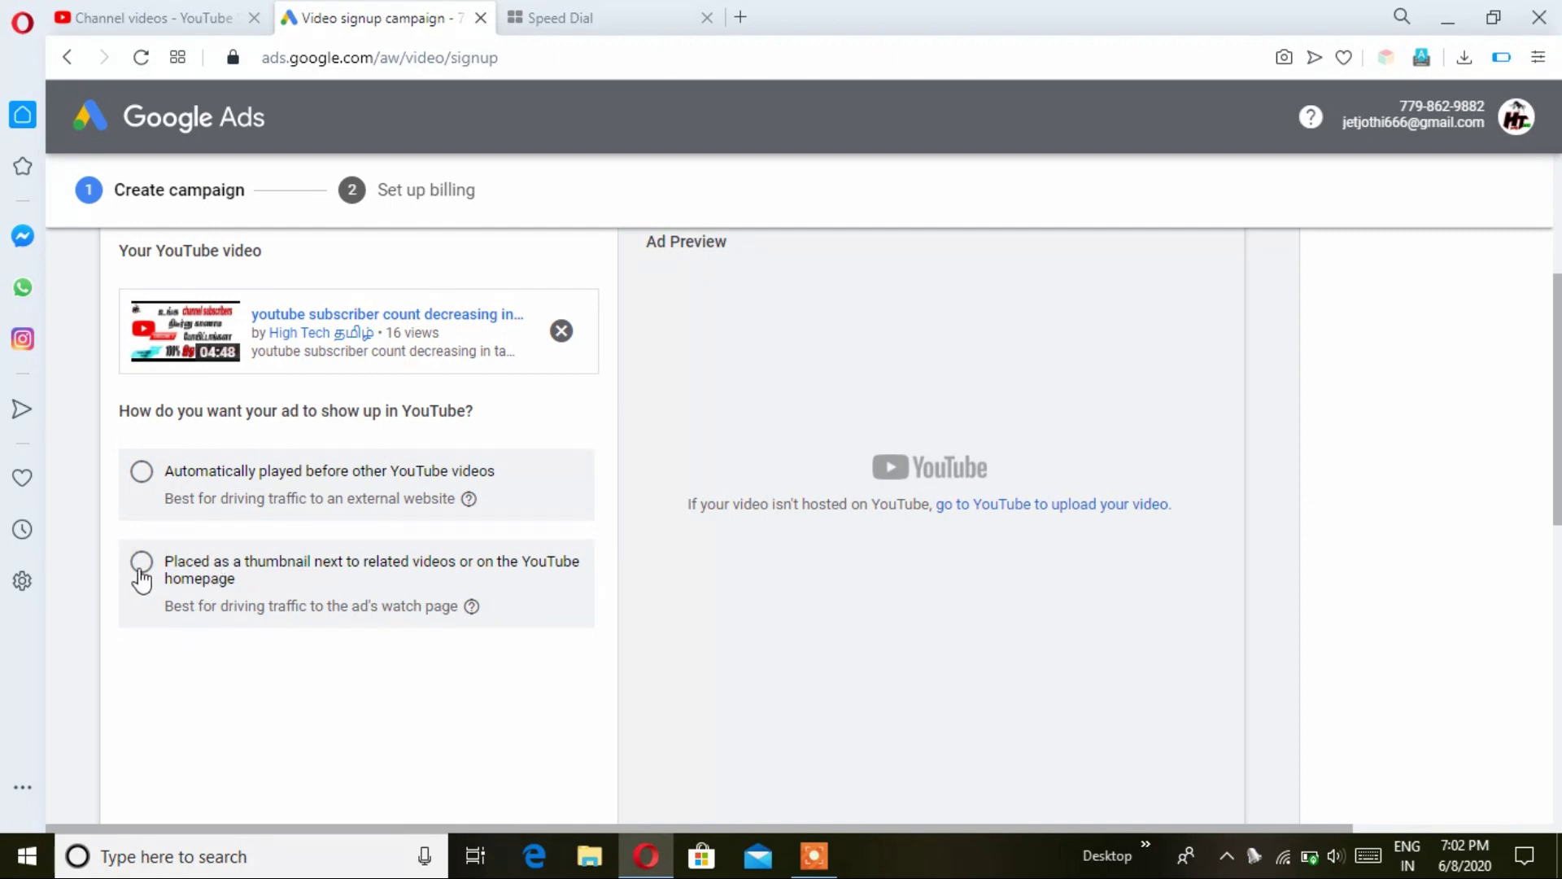
click(142, 561)
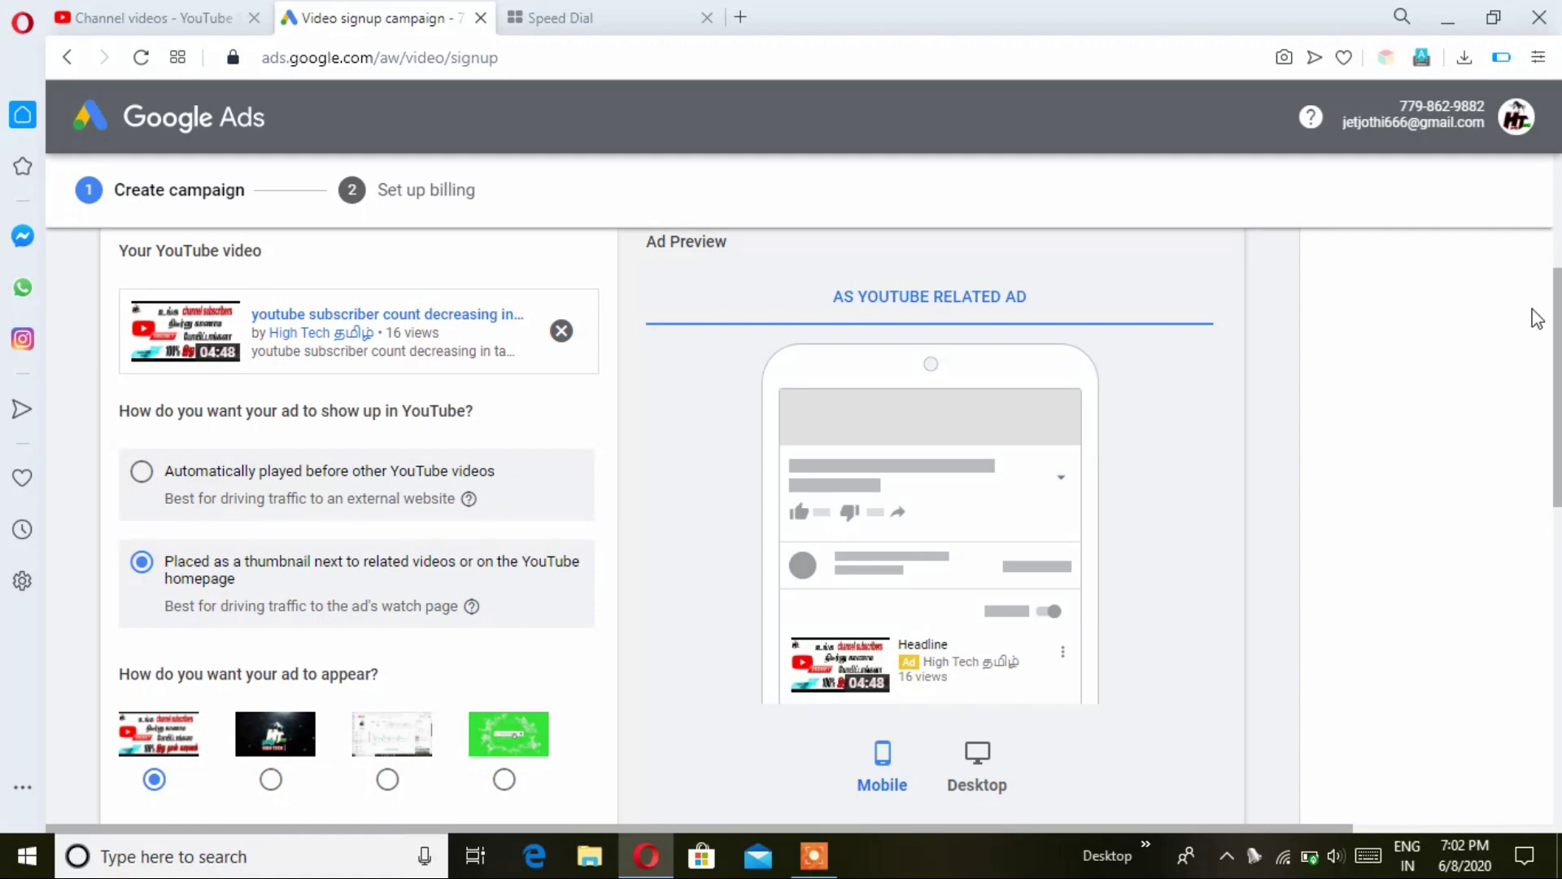
drag(1555, 310, 1558, 366)
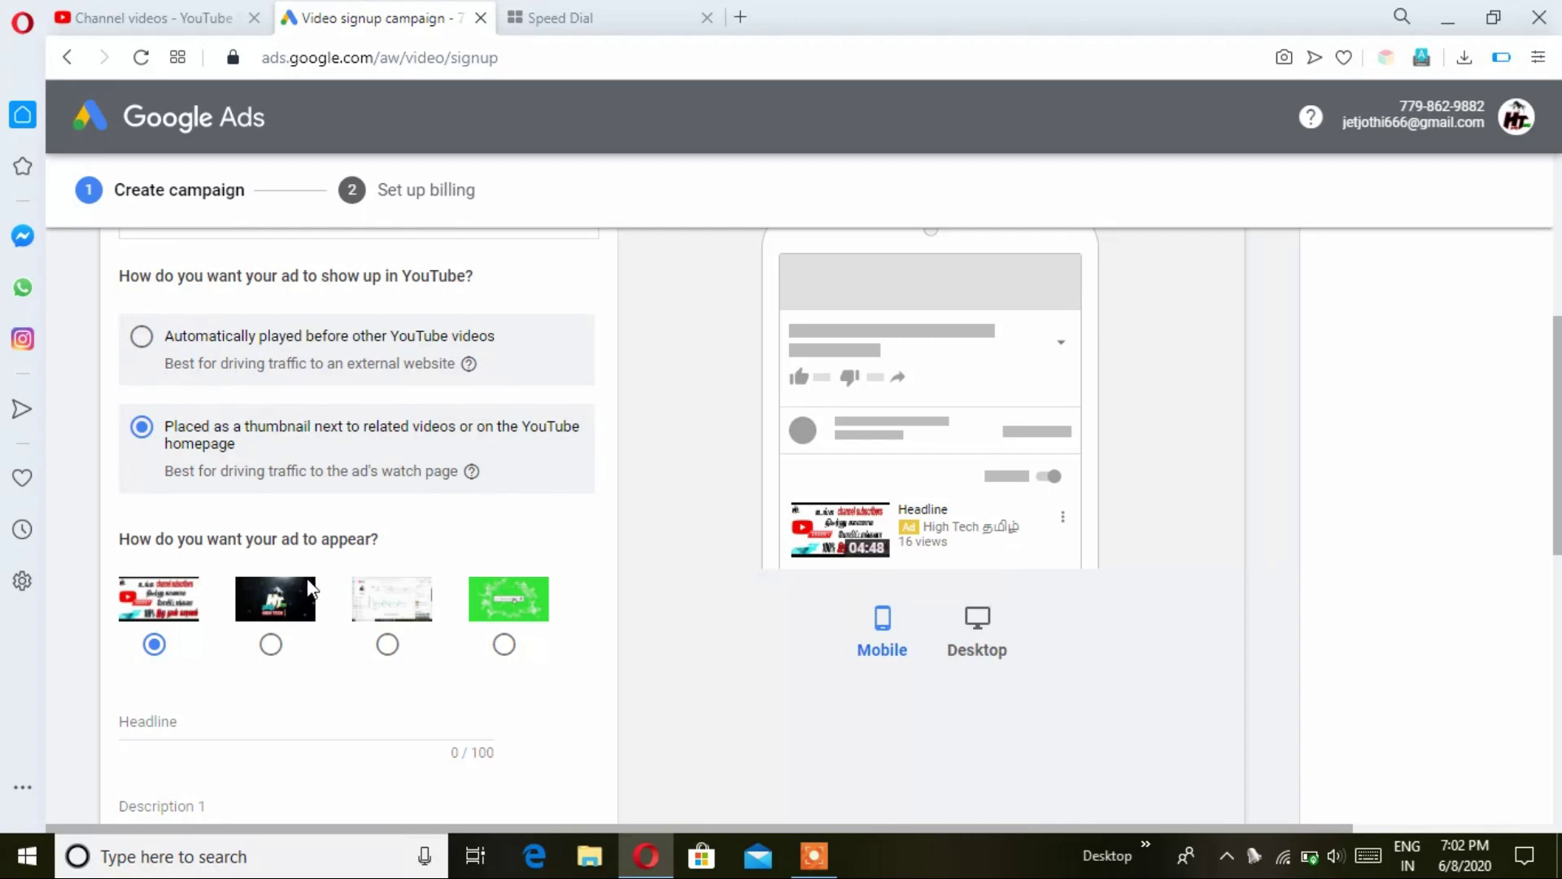
drag(1559, 488, 1558, 458)
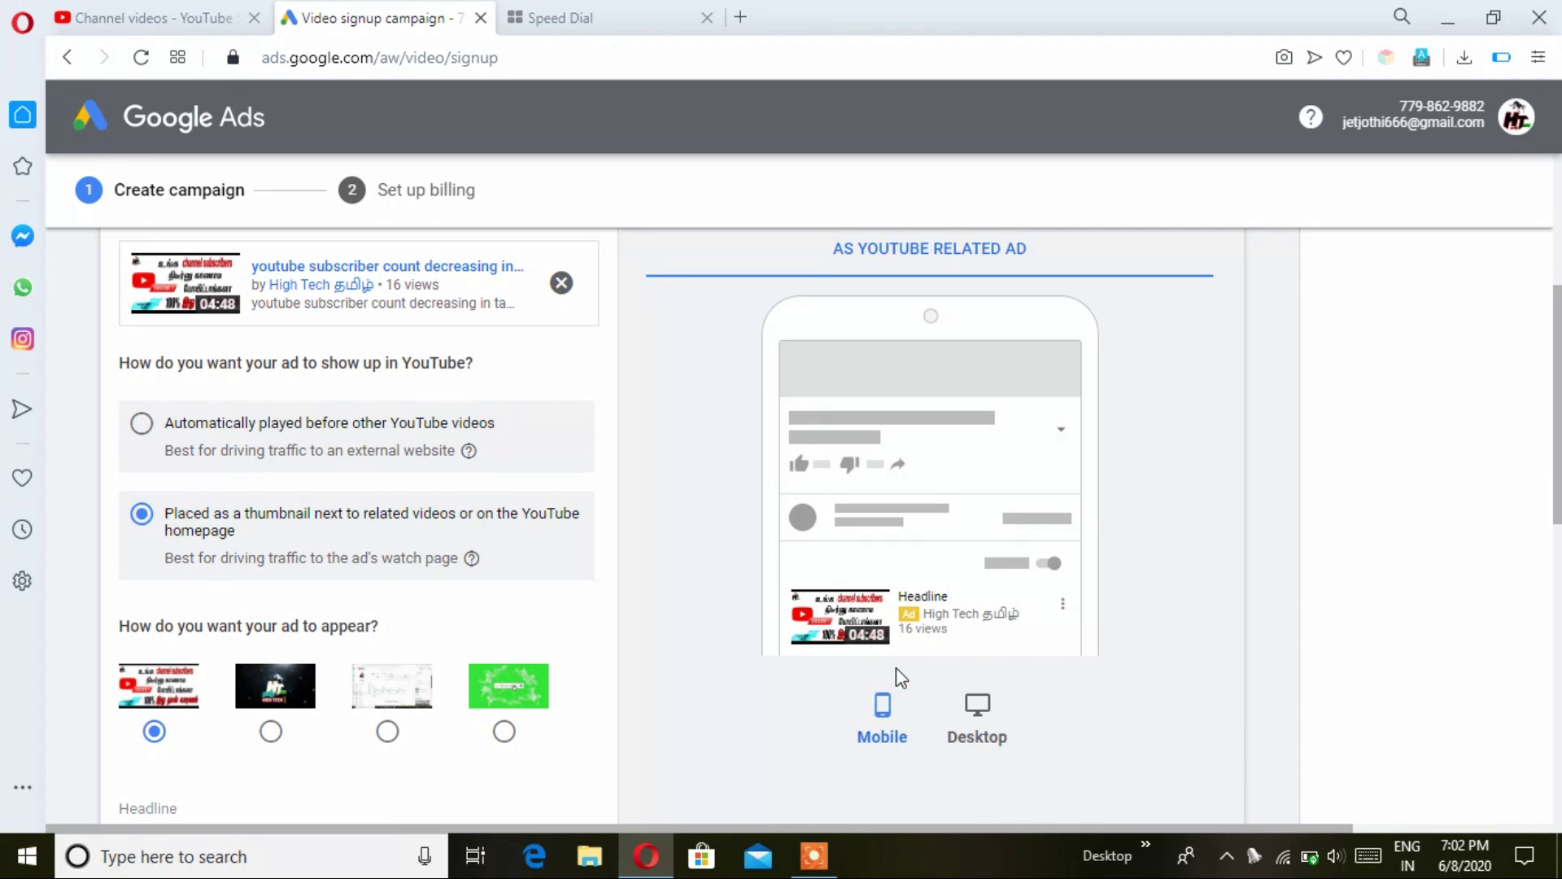
Show the desktop ad preview and enter the headline "youtube subscriber count decreasing" with "subscriber count decreasing n tamil" as both descriptions.
click(983, 711)
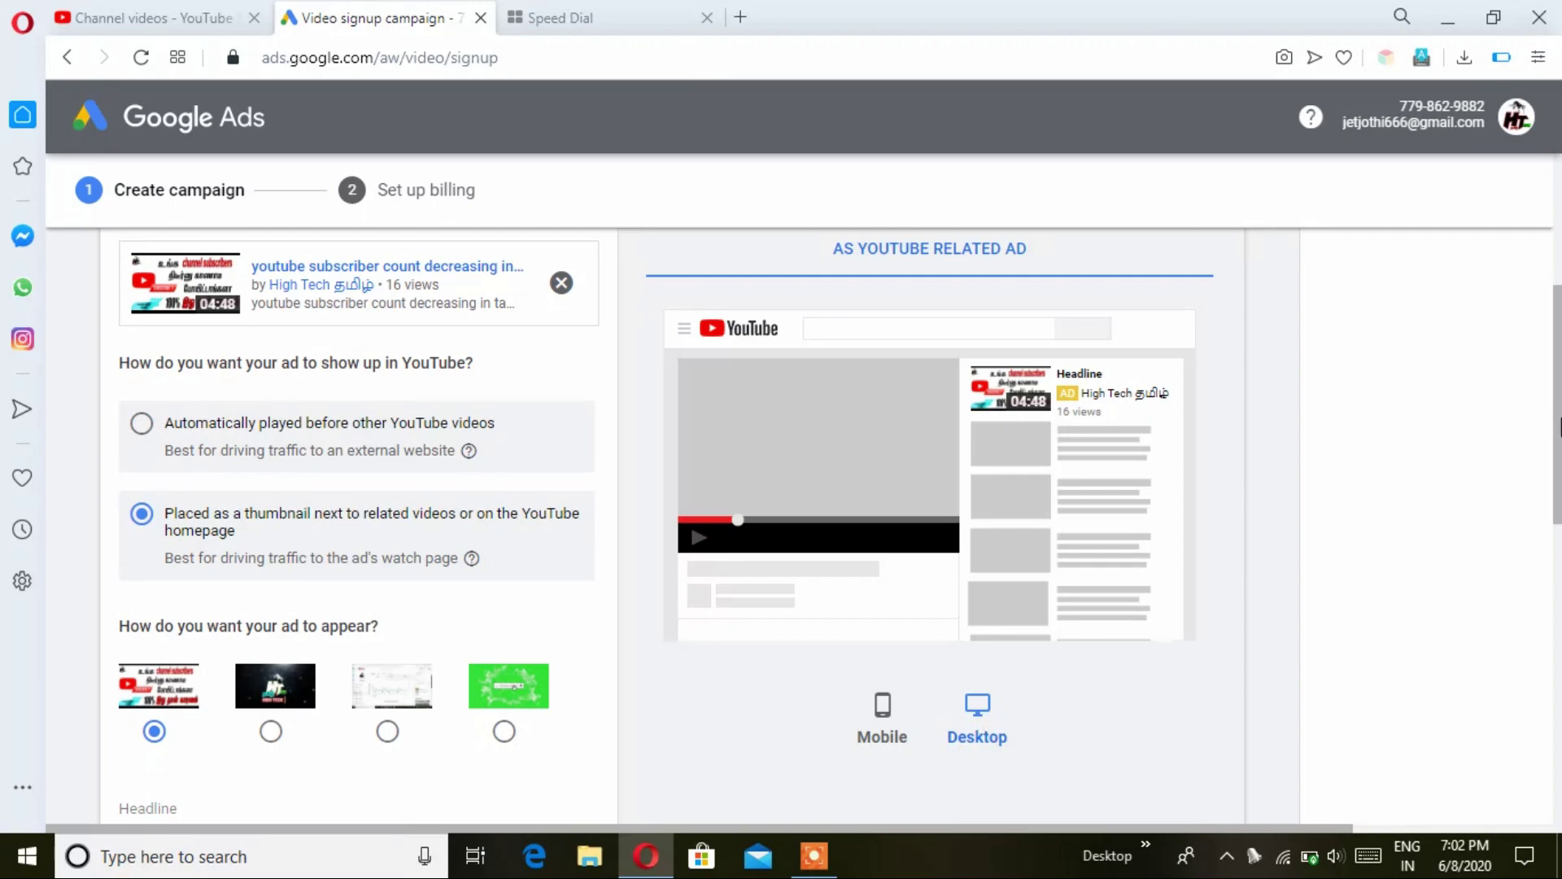
drag(1558, 438, 1558, 498)
scroll(1558, 533, down, 1)
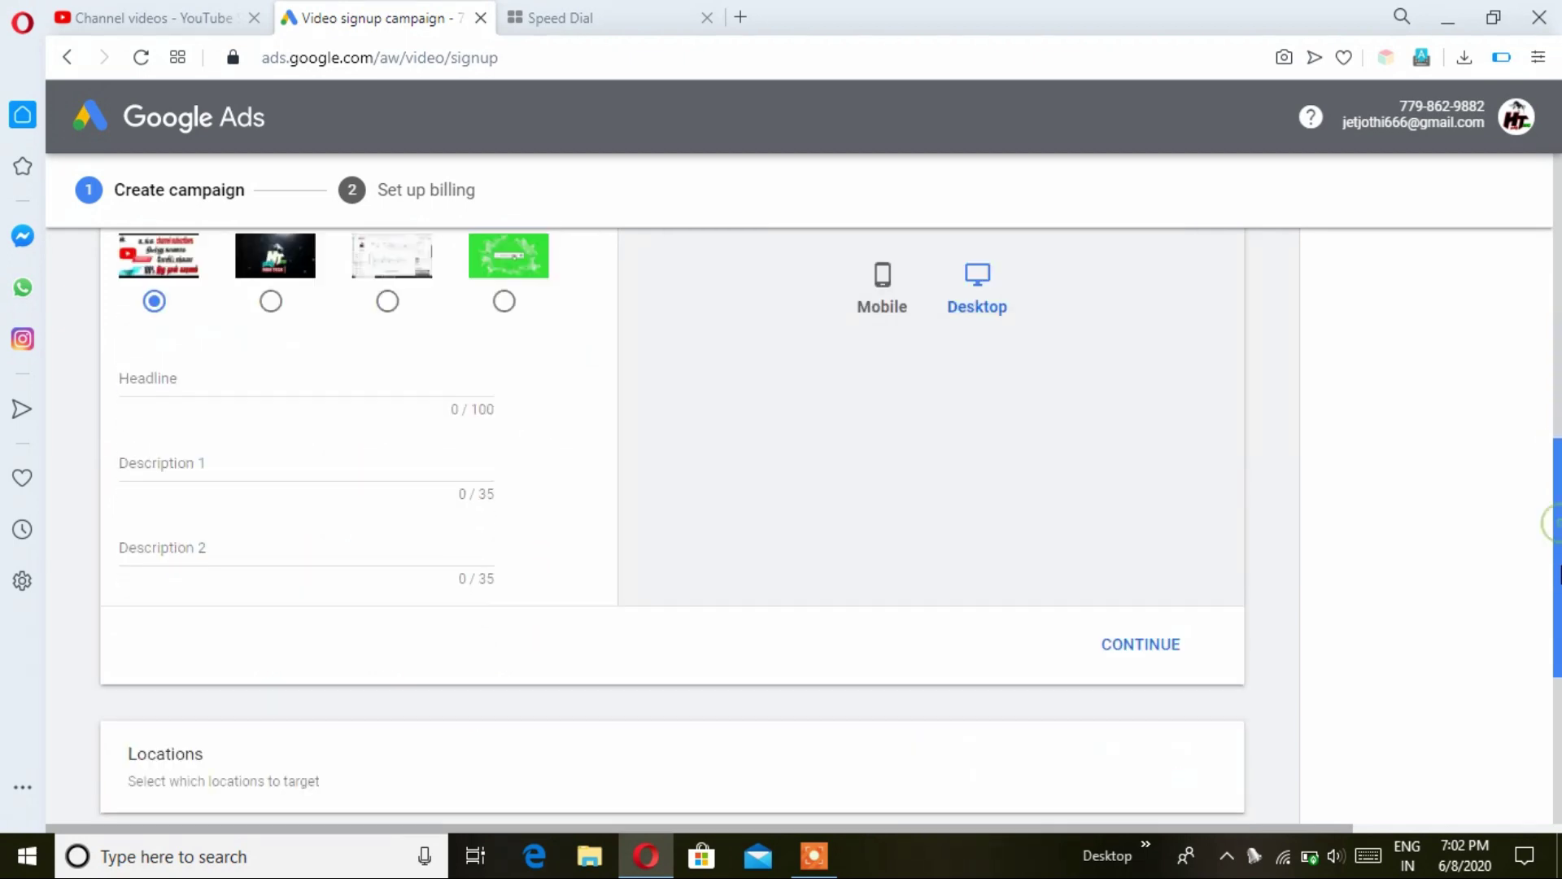
click(326, 379)
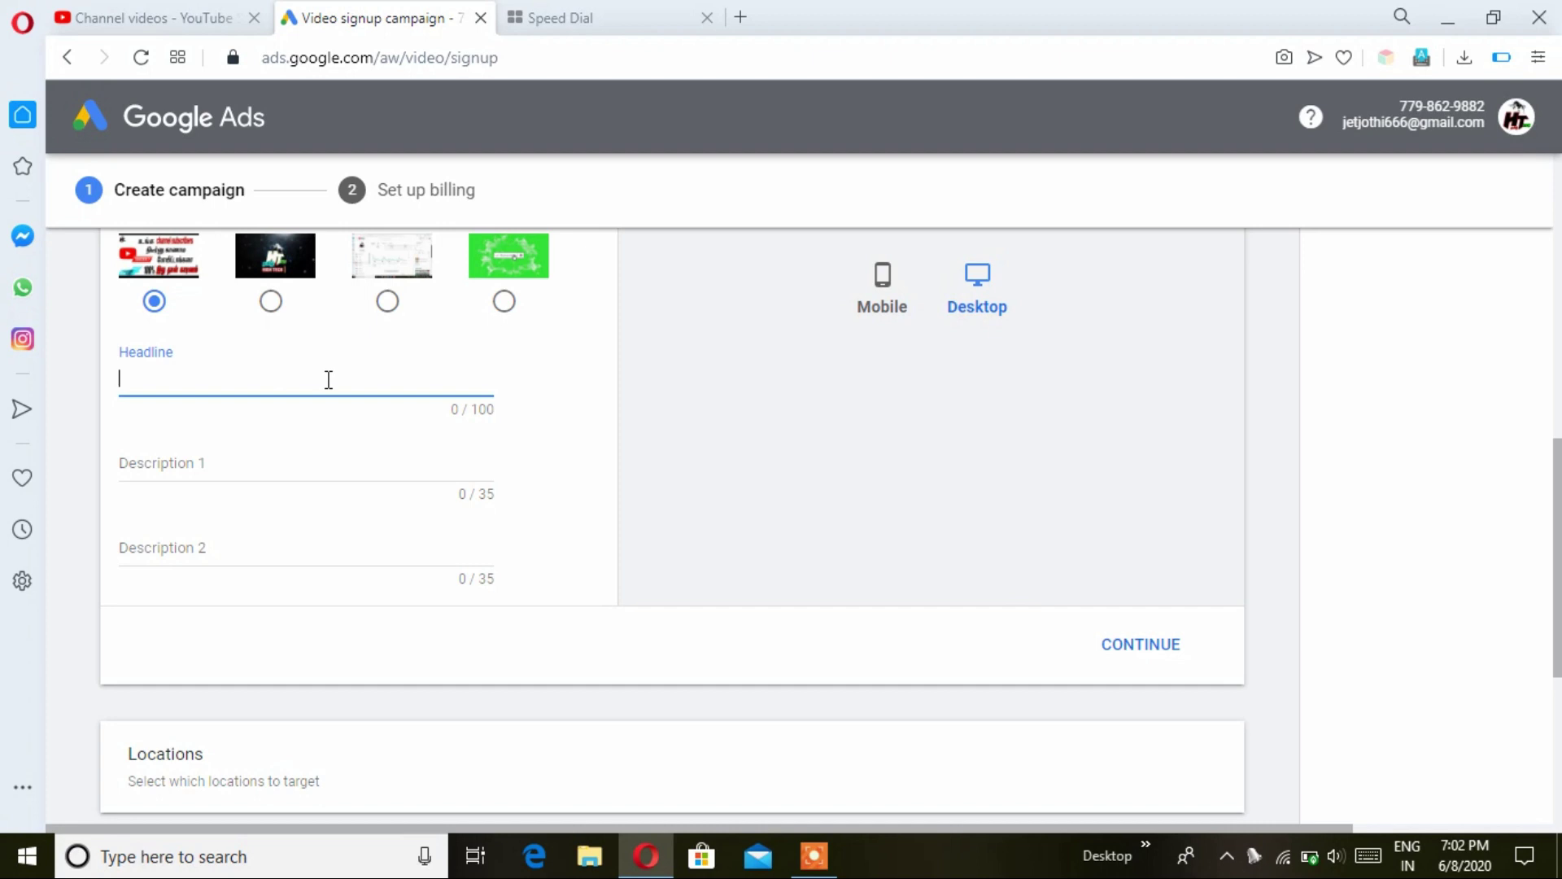
text(youtube subscrib)
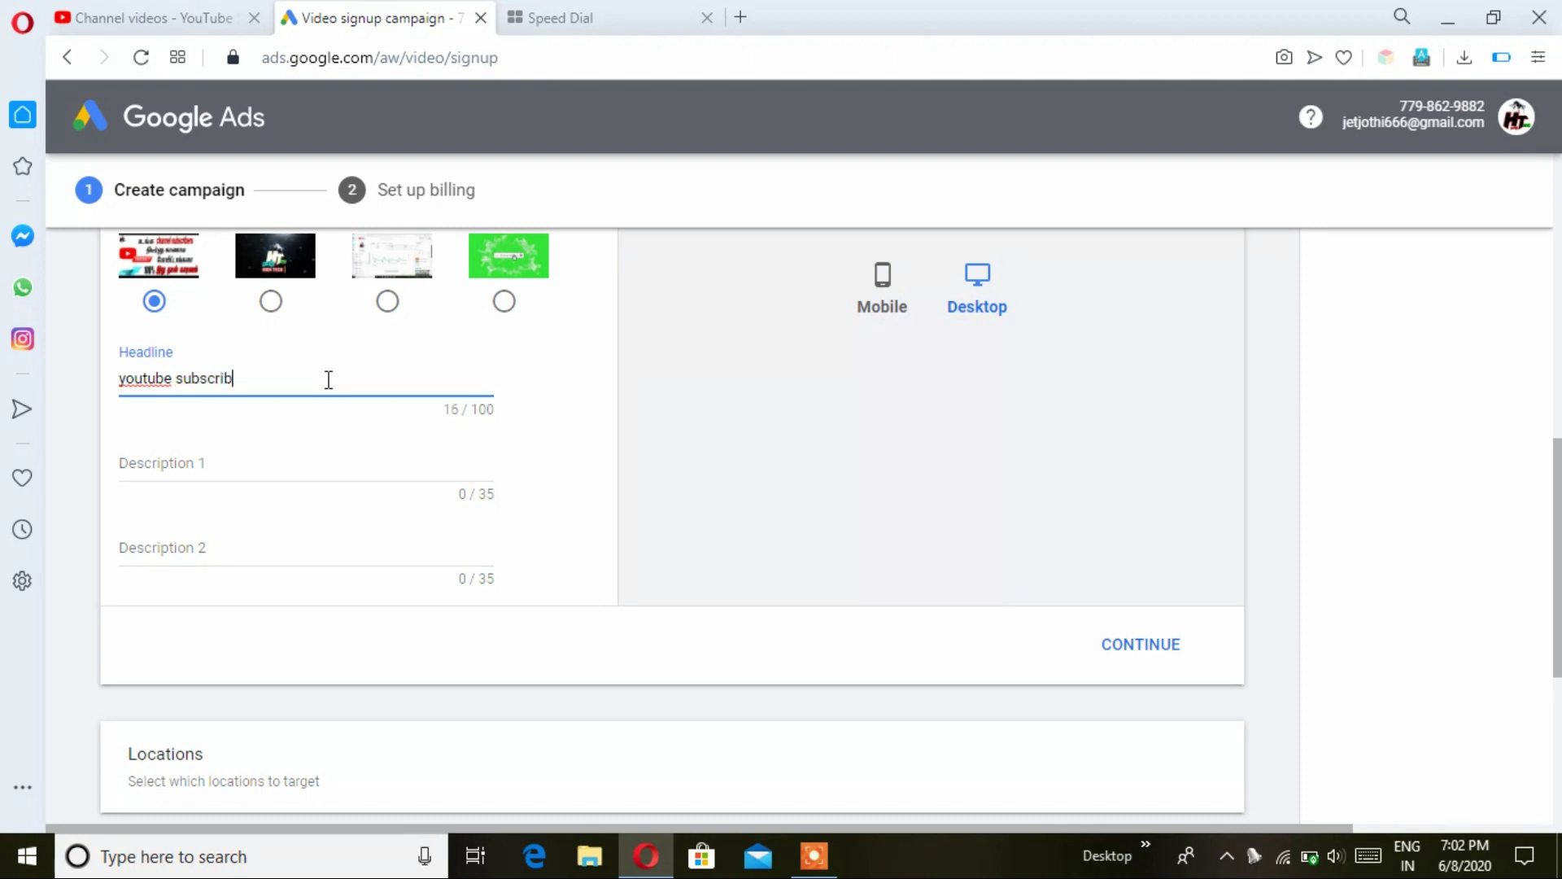
text(er count decreasing)
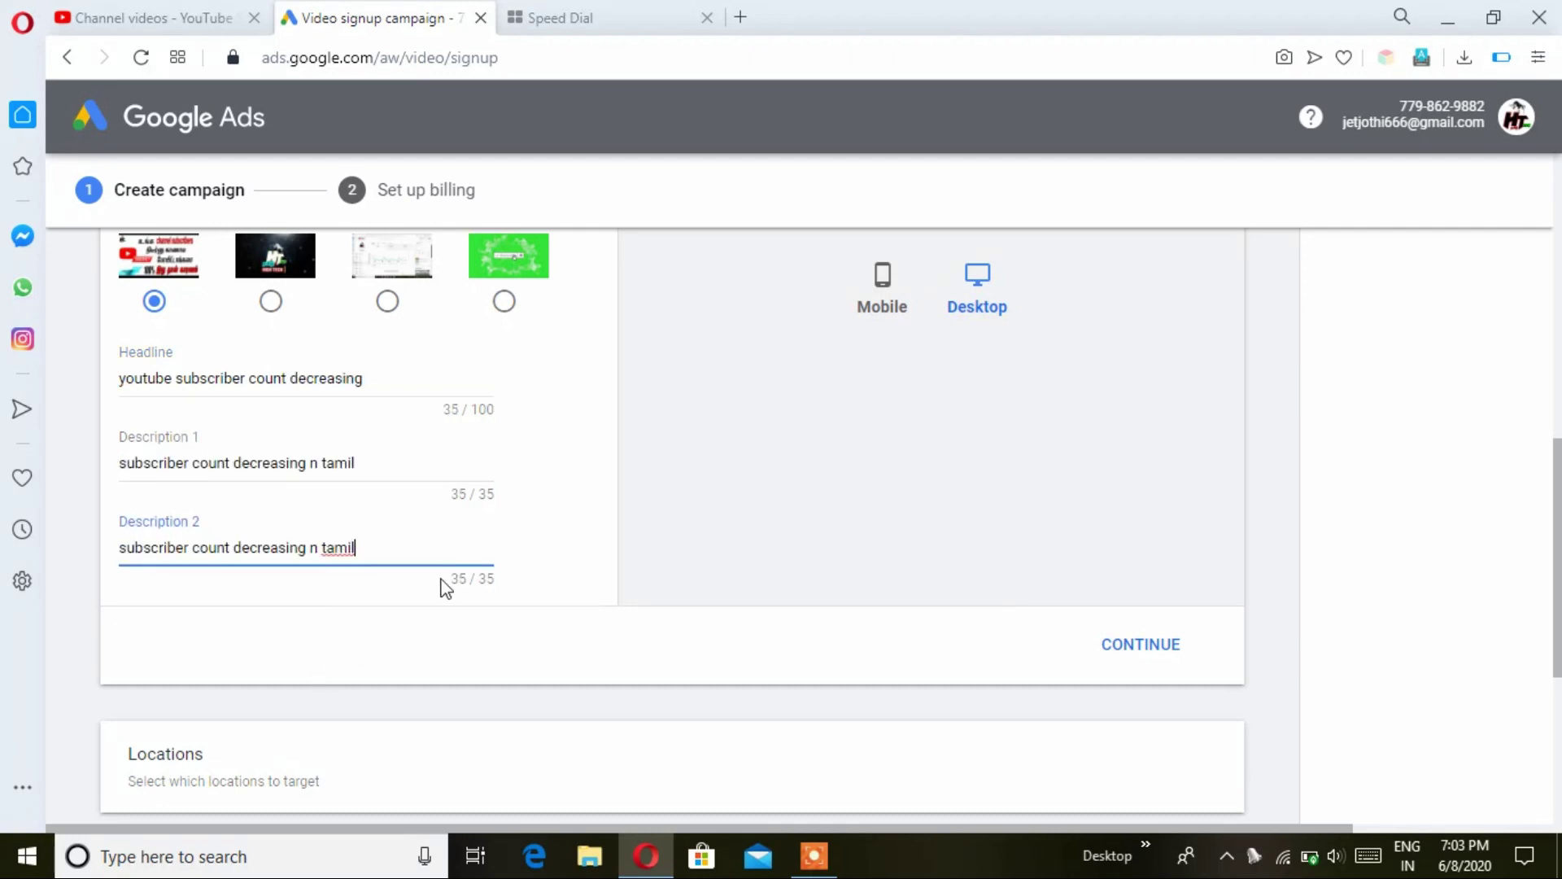
click(1142, 648)
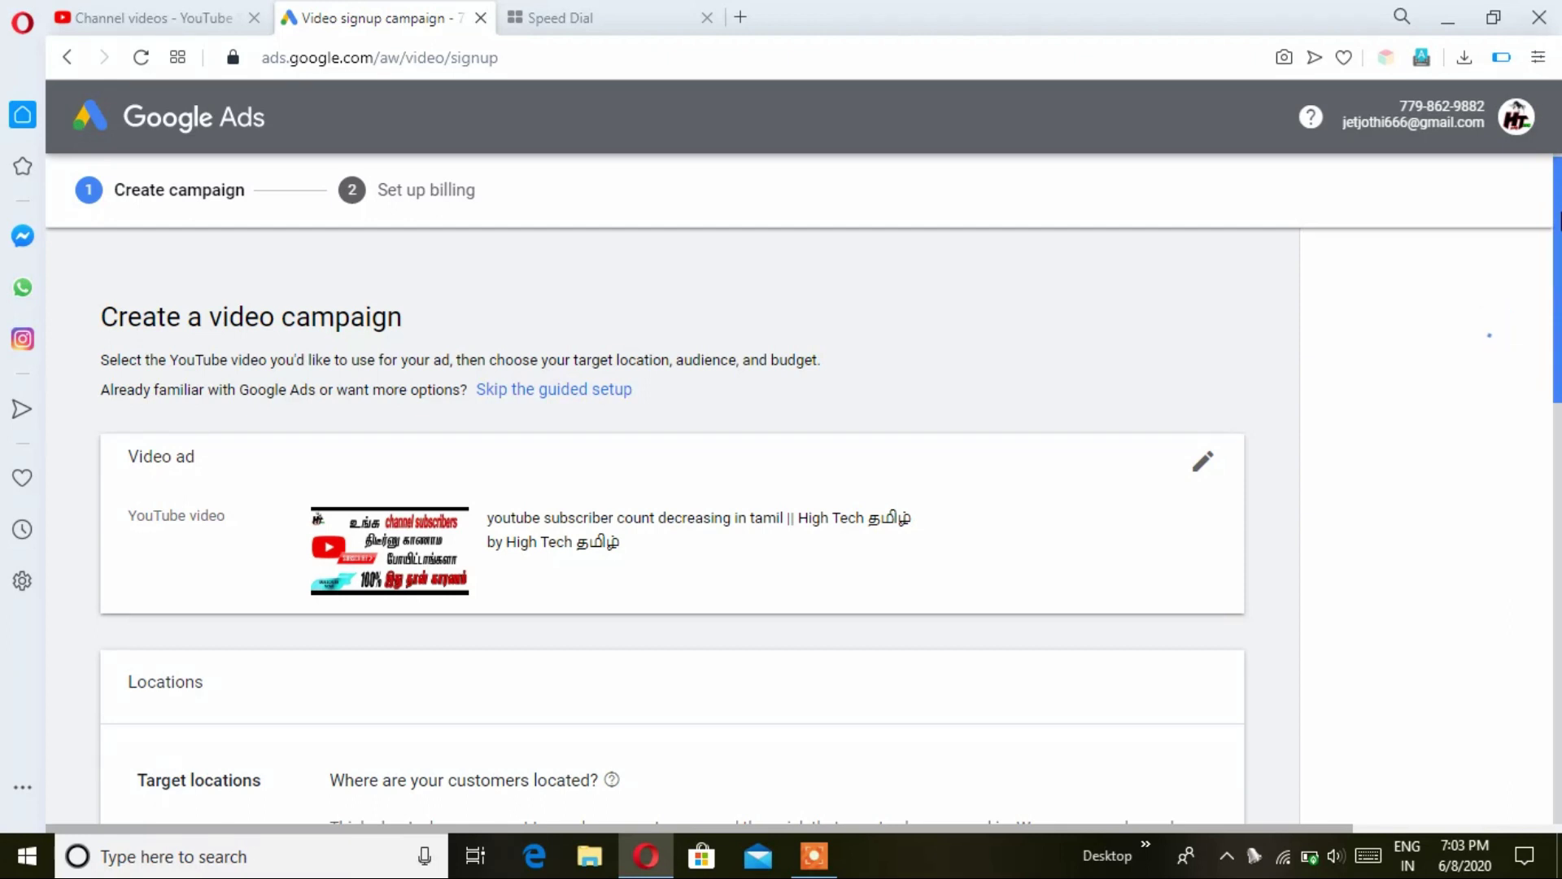
Add the state of Tamil Nadu, India as the campaign's target location.
drag(1558, 218, 1559, 368)
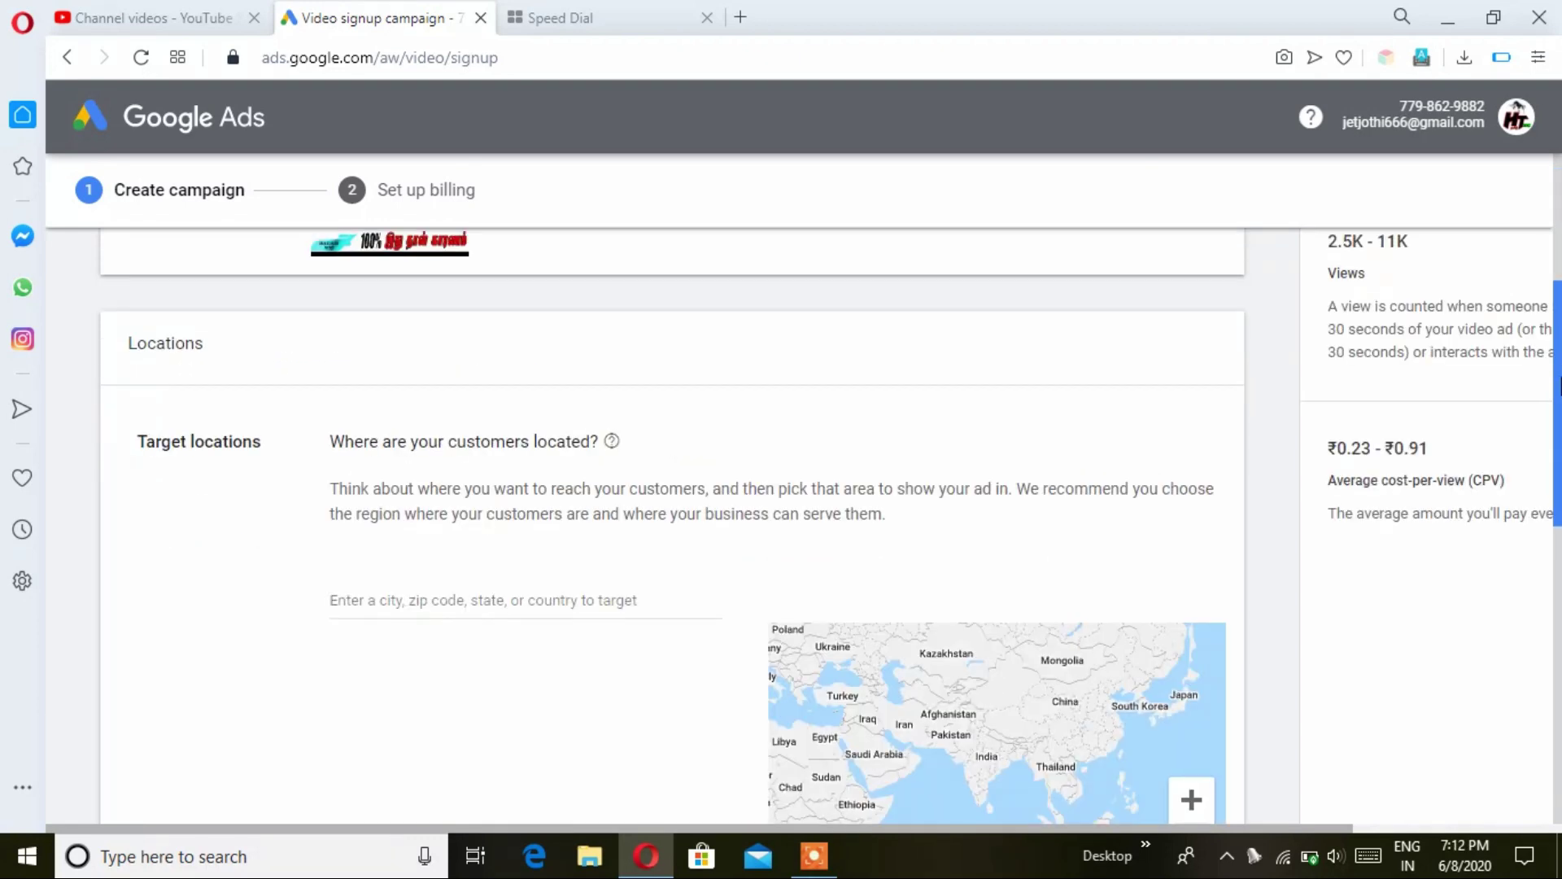
drag(1559, 389, 1559, 448)
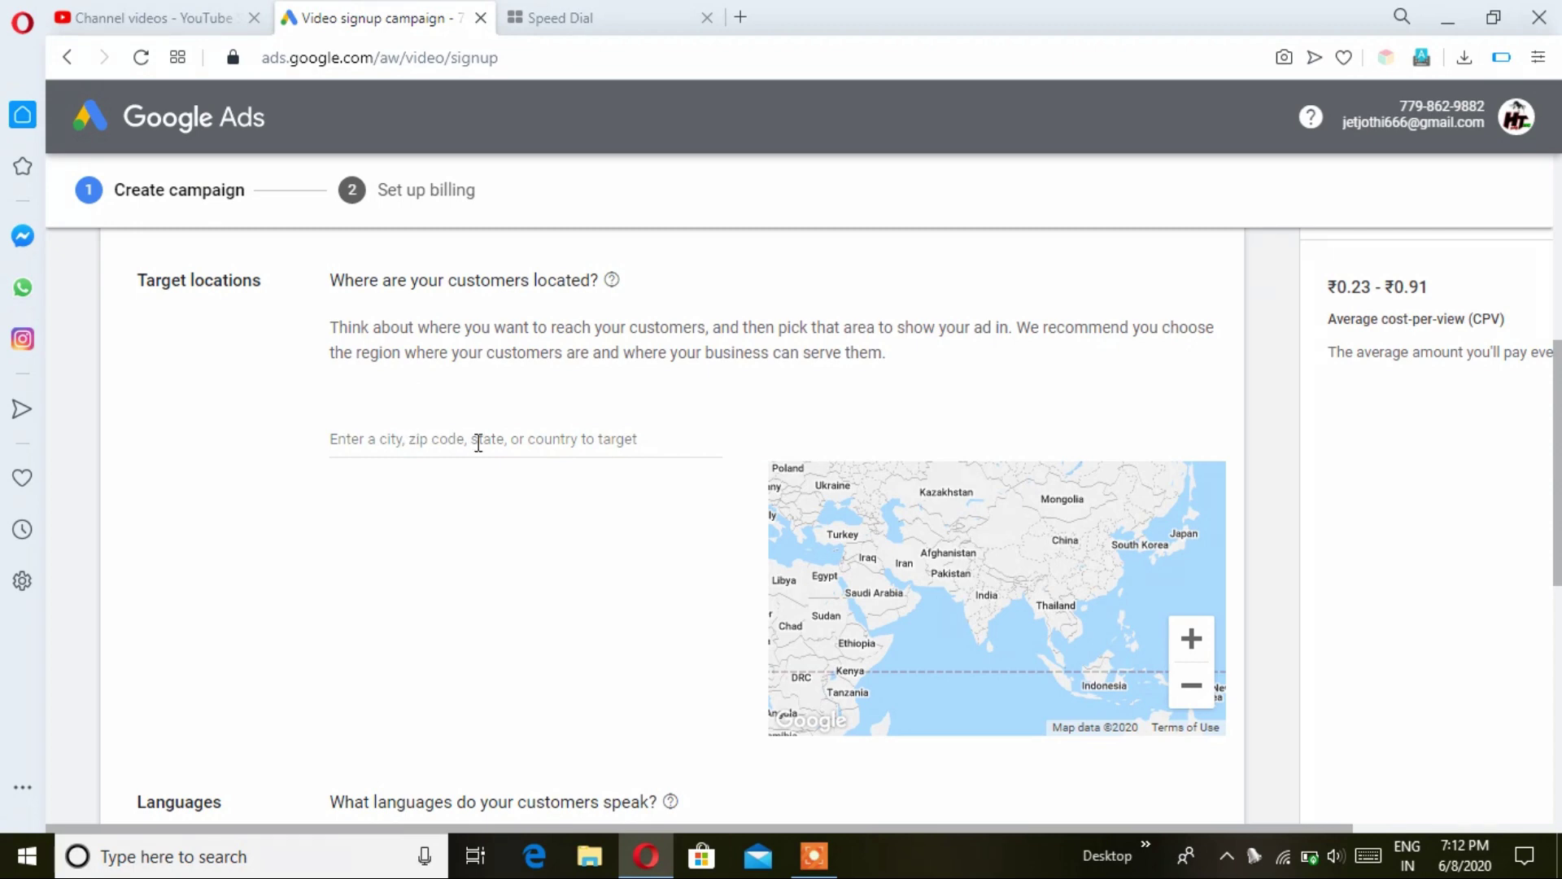
click(516, 438)
text(i)
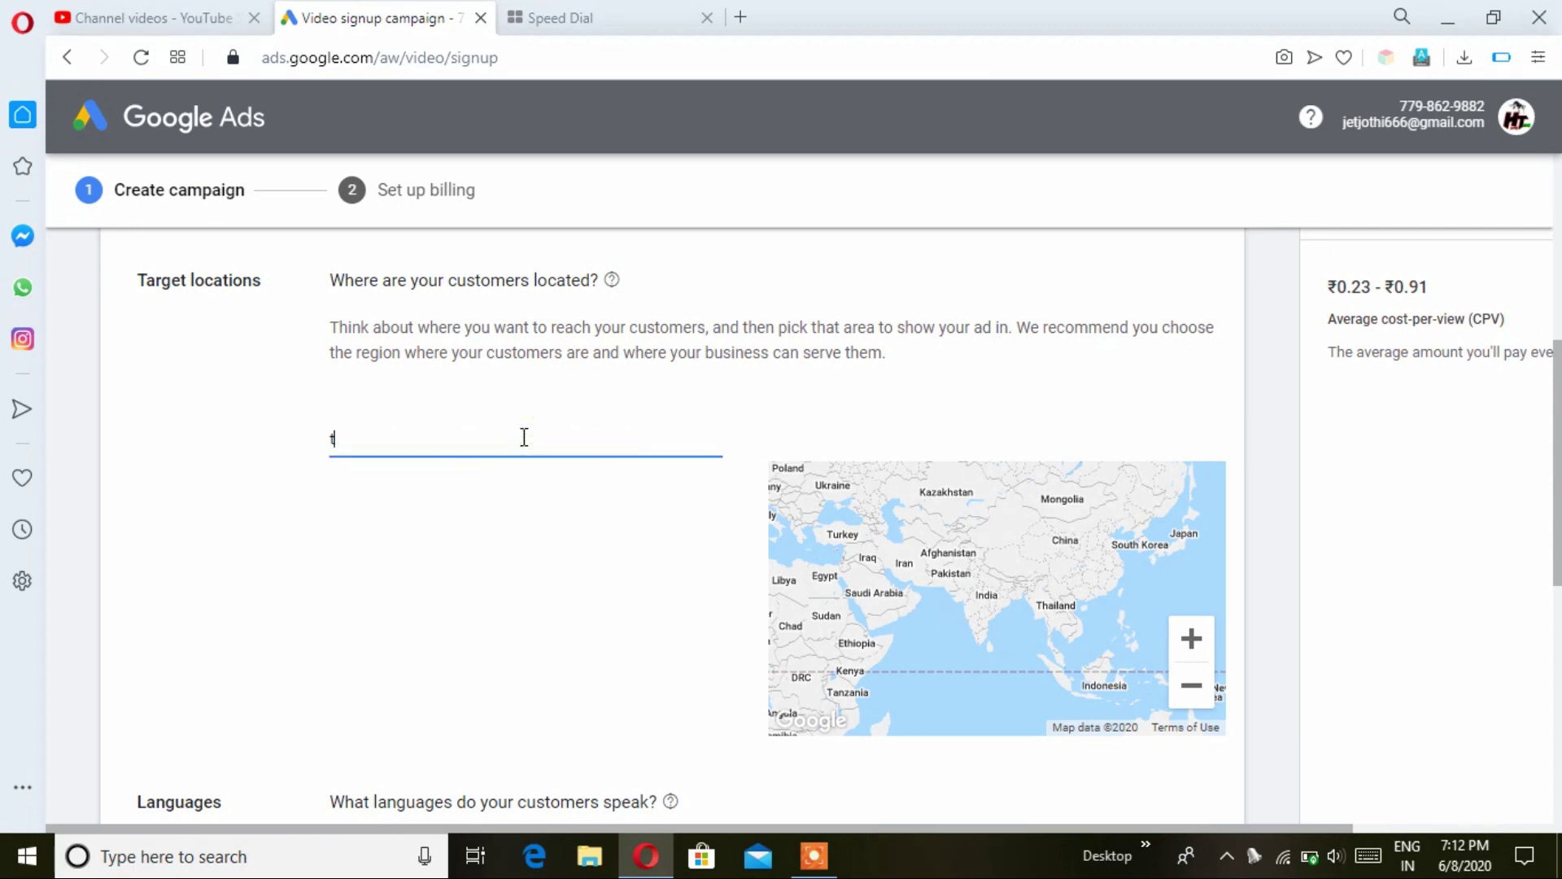
text(amilnad)
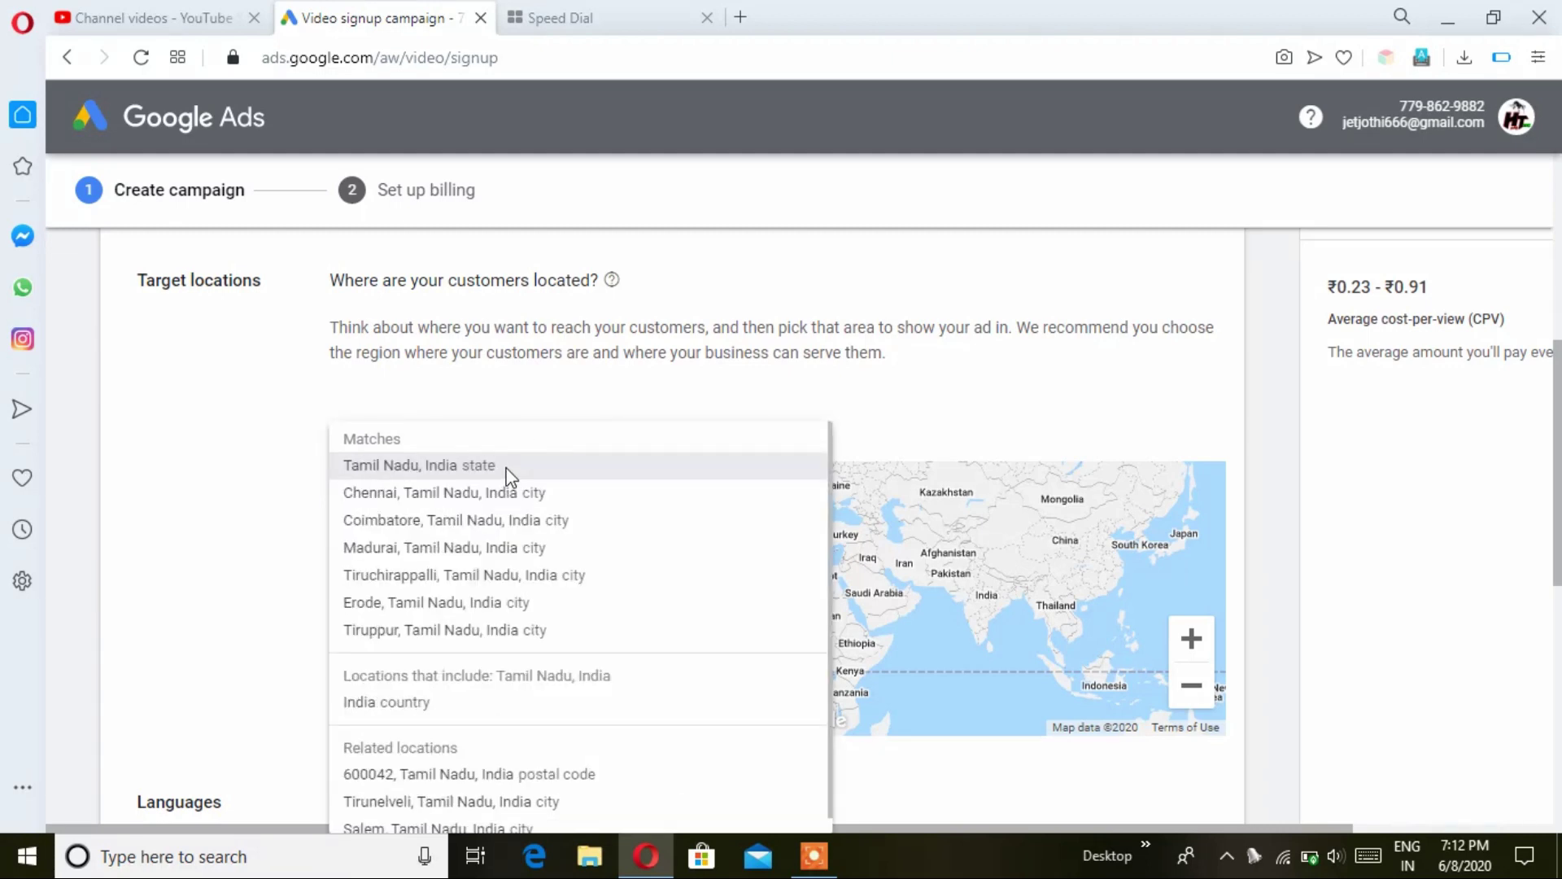
click(508, 468)
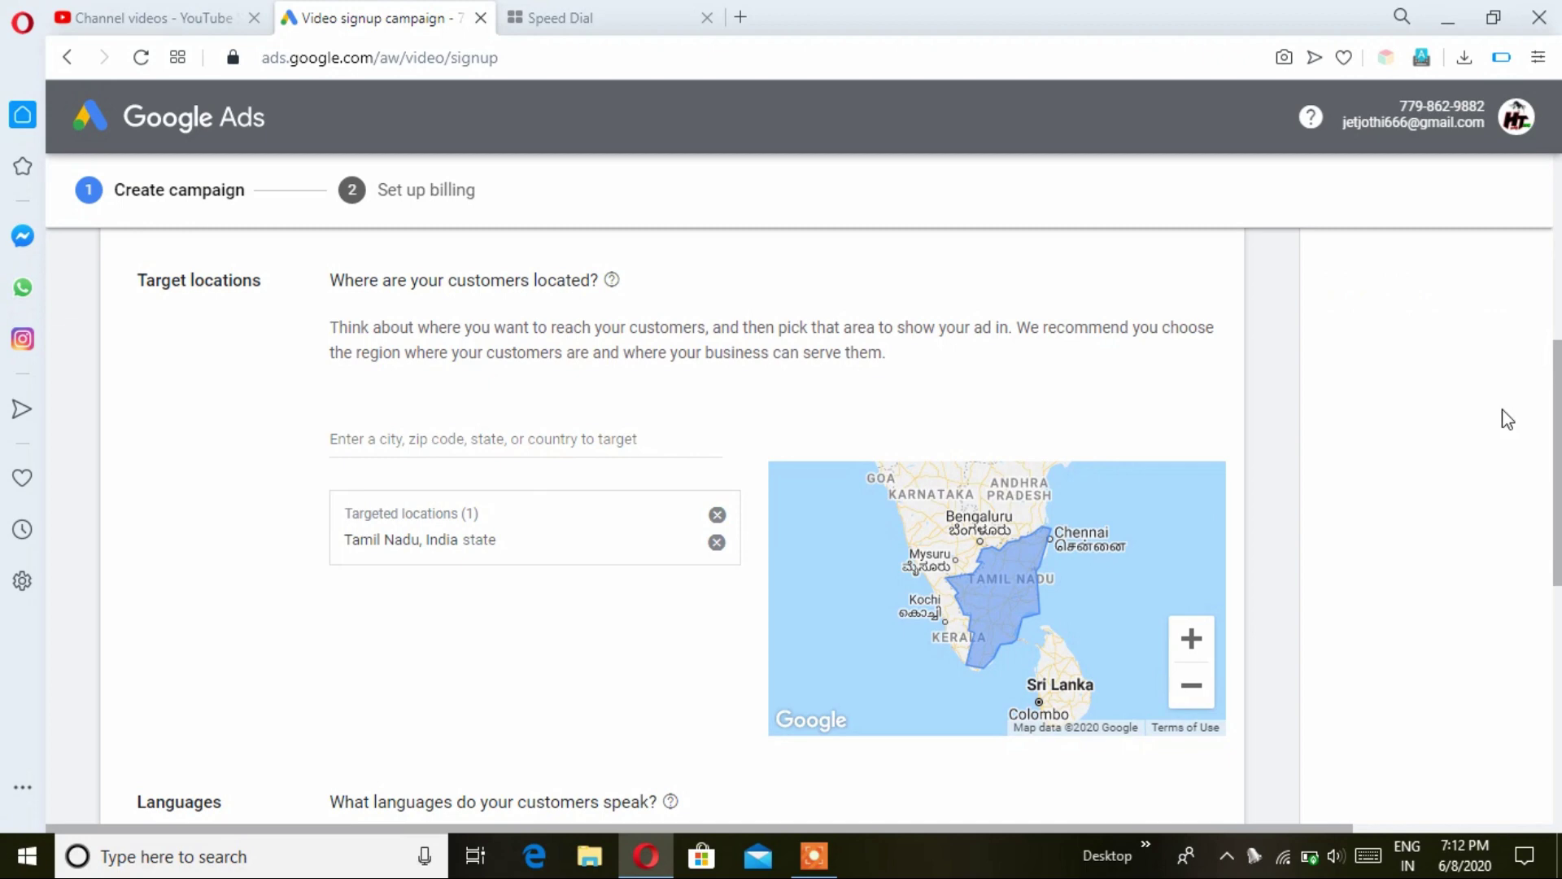
scroll(1559, 431, up, 3)
scroll(1558, 431, down, 3)
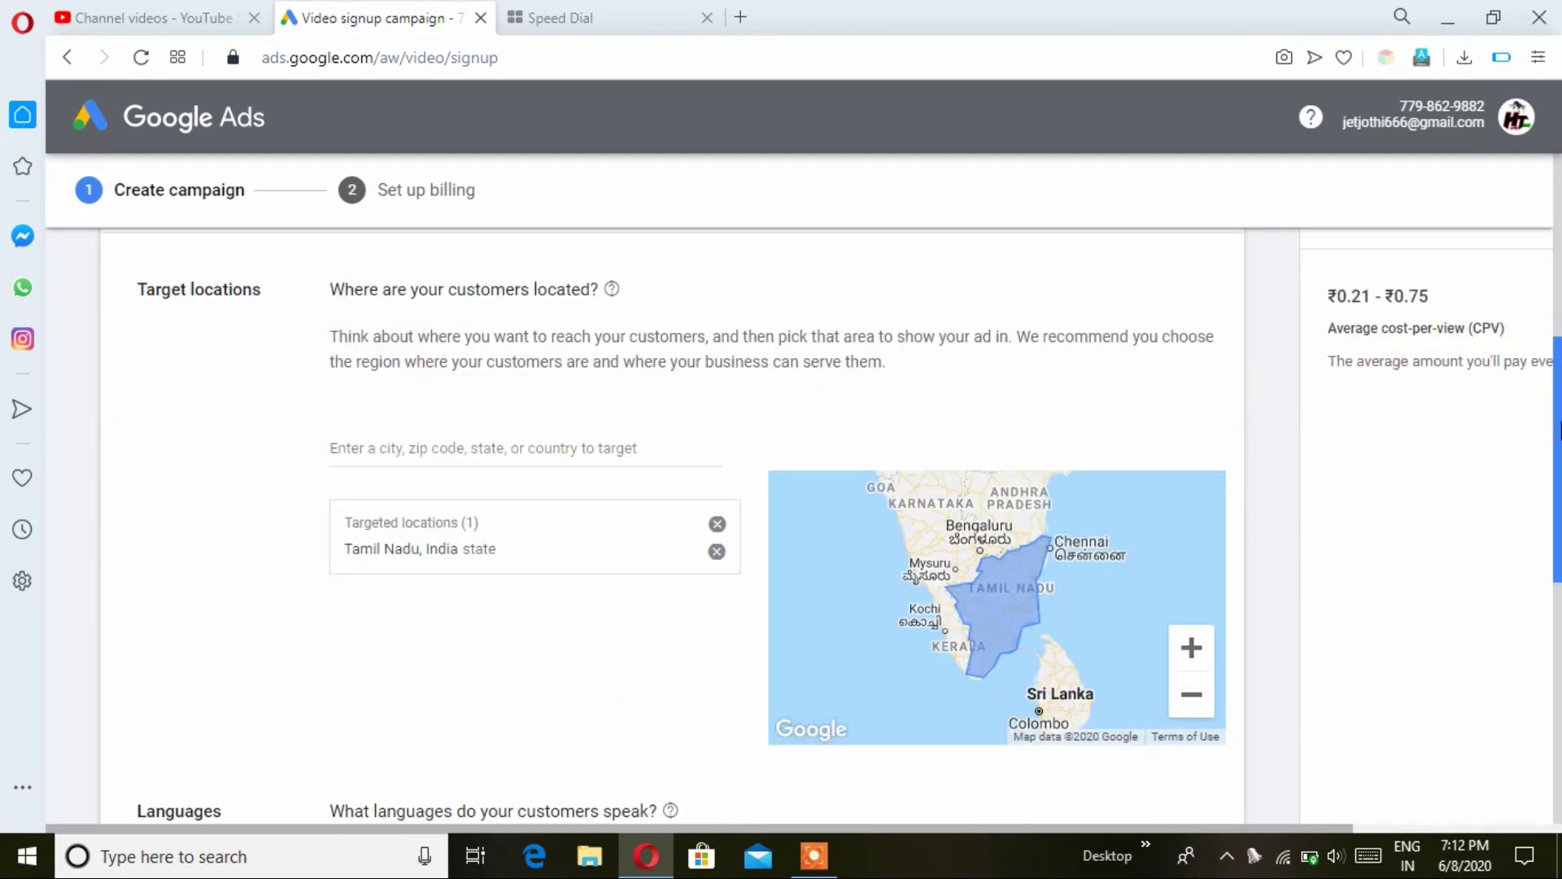
Add Tamil to the customers' languages alongside English and save the Locations section.
drag(1558, 431, 1557, 509)
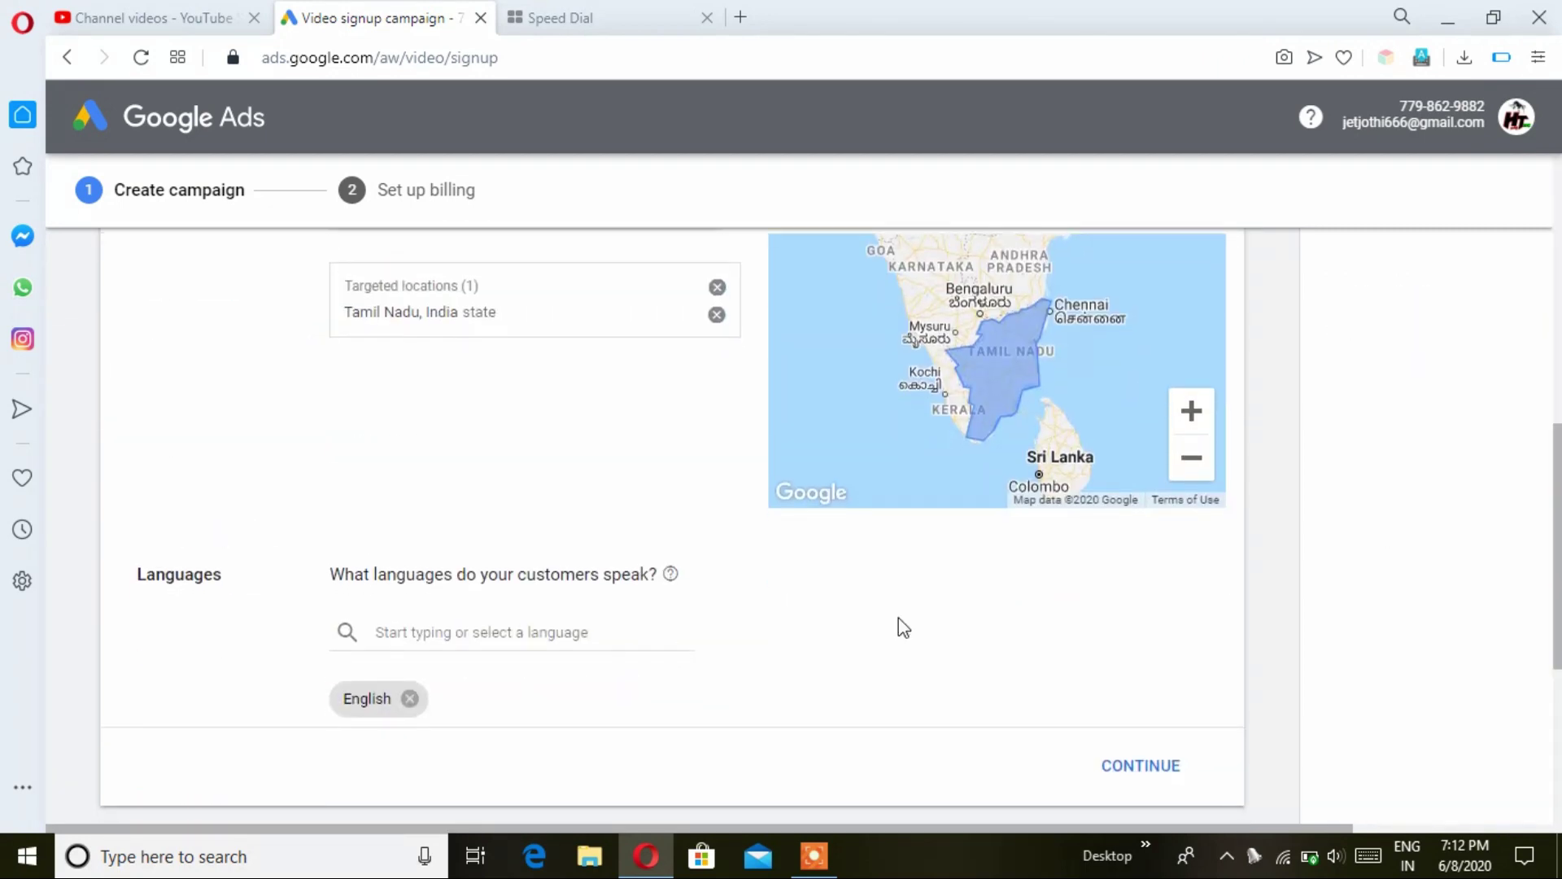
click(572, 639)
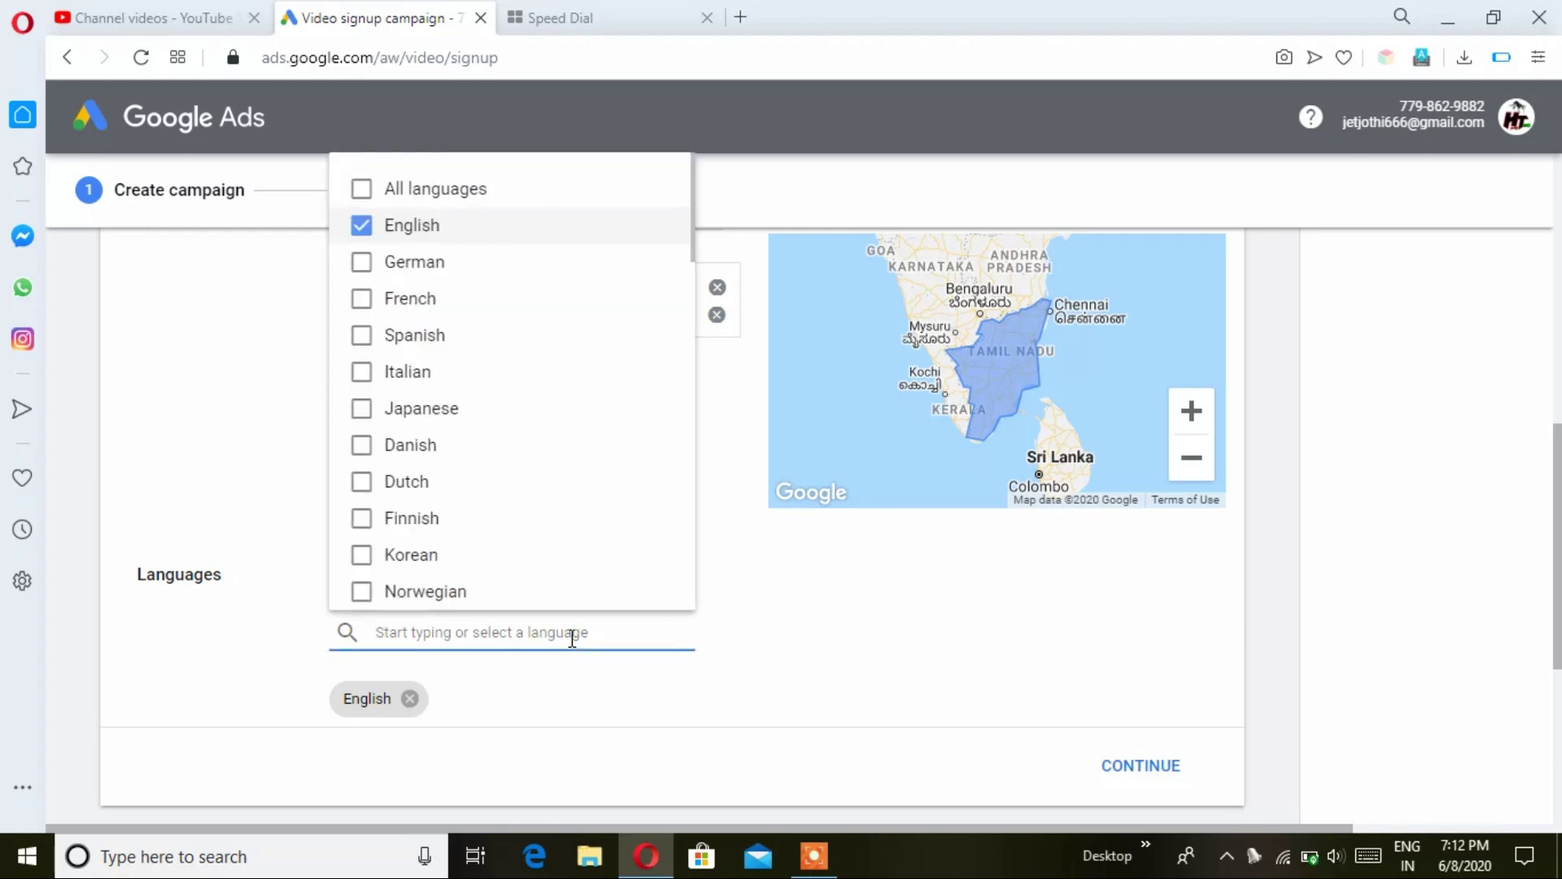
text(tamil)
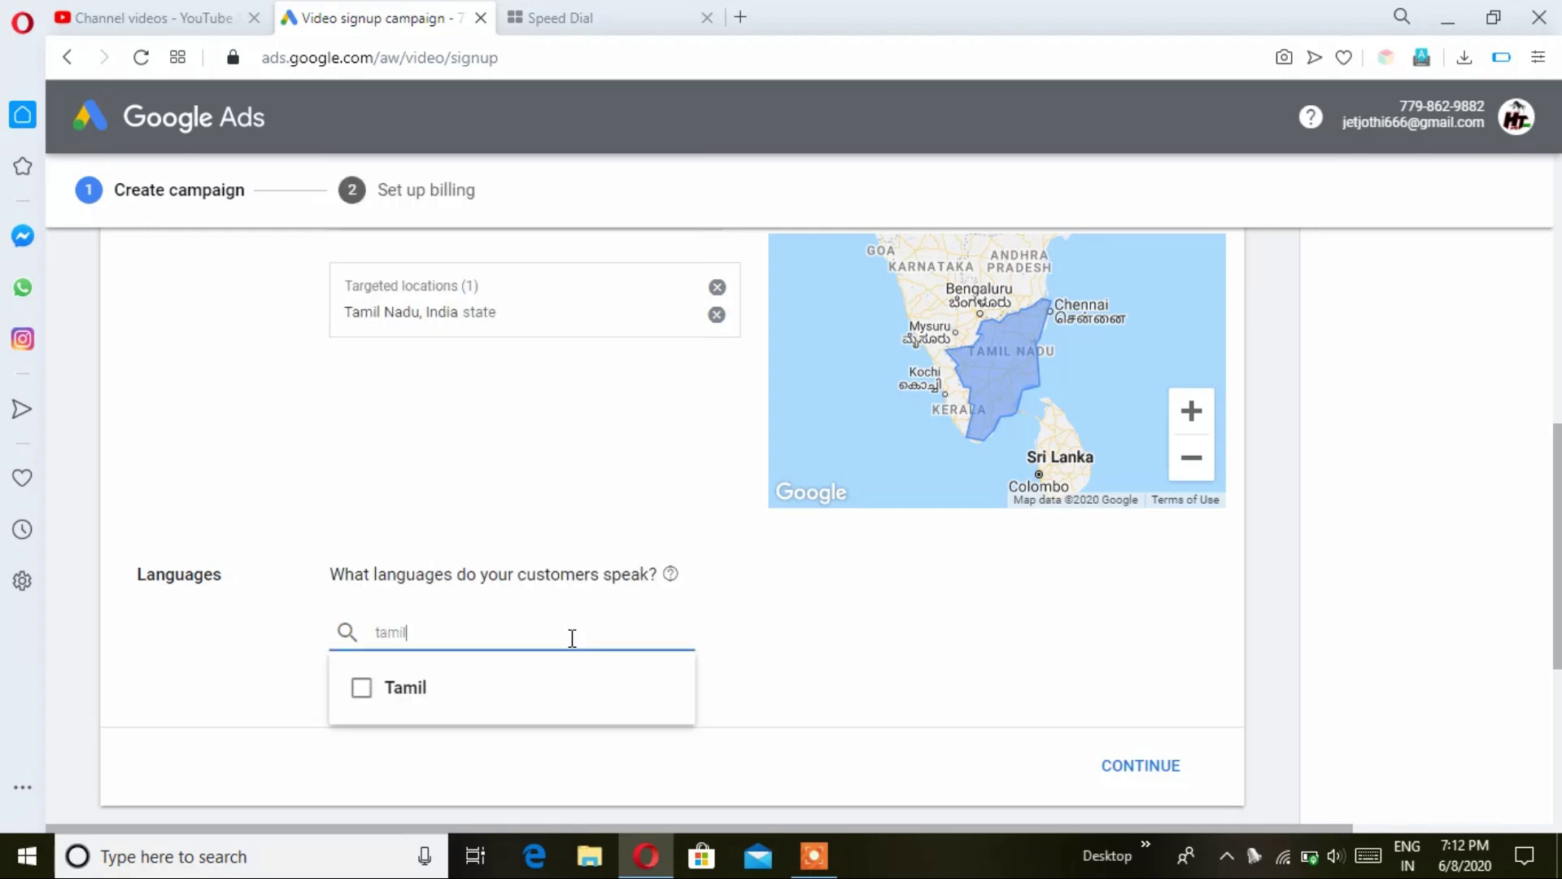
click(360, 697)
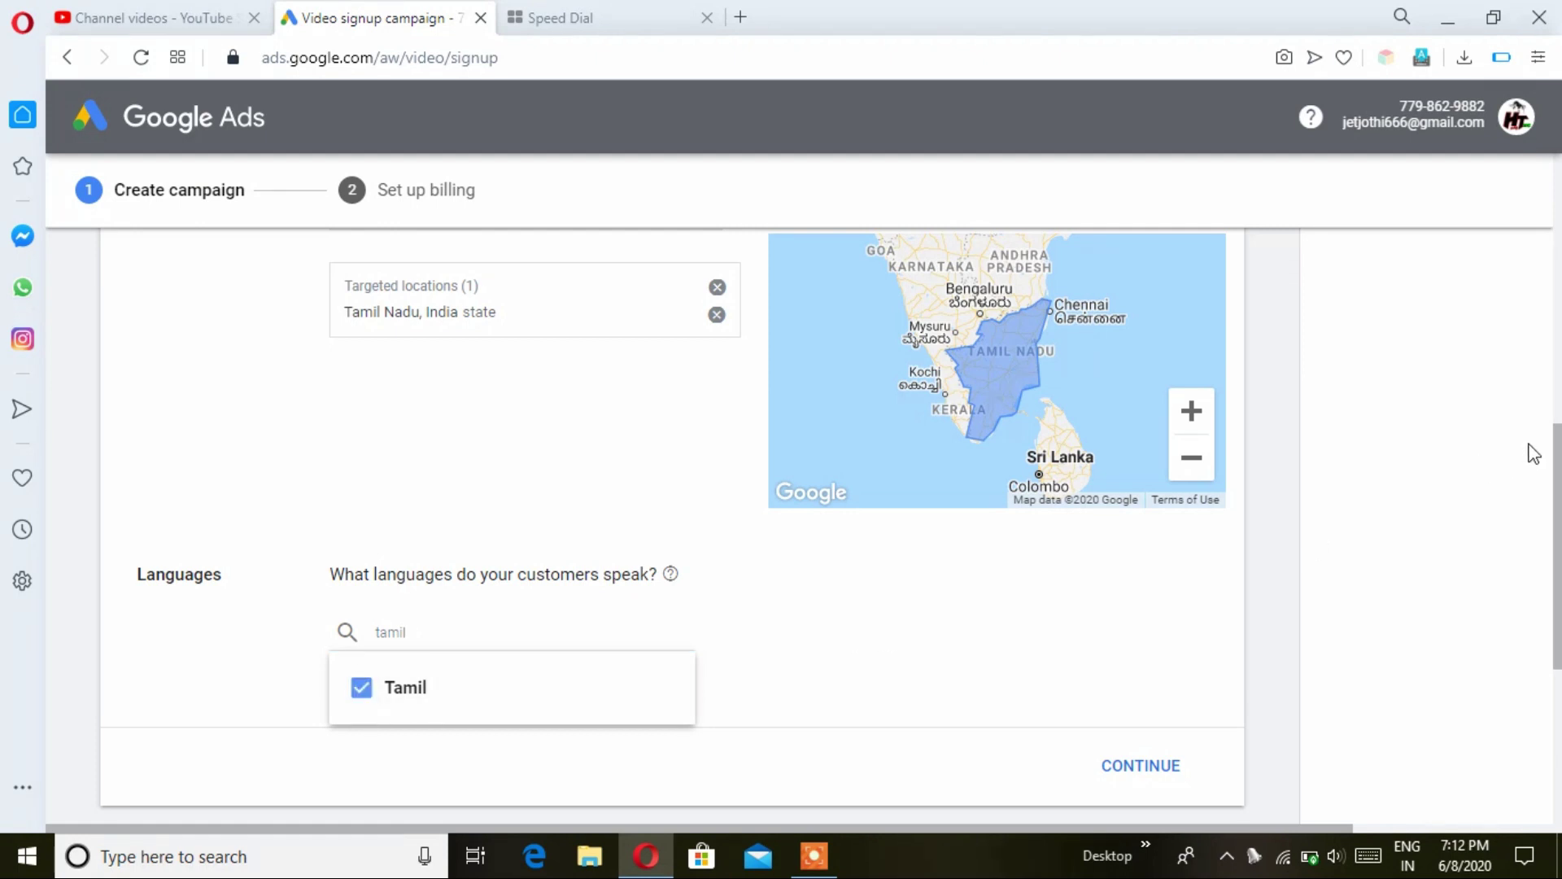
scroll(1558, 464, down, 2)
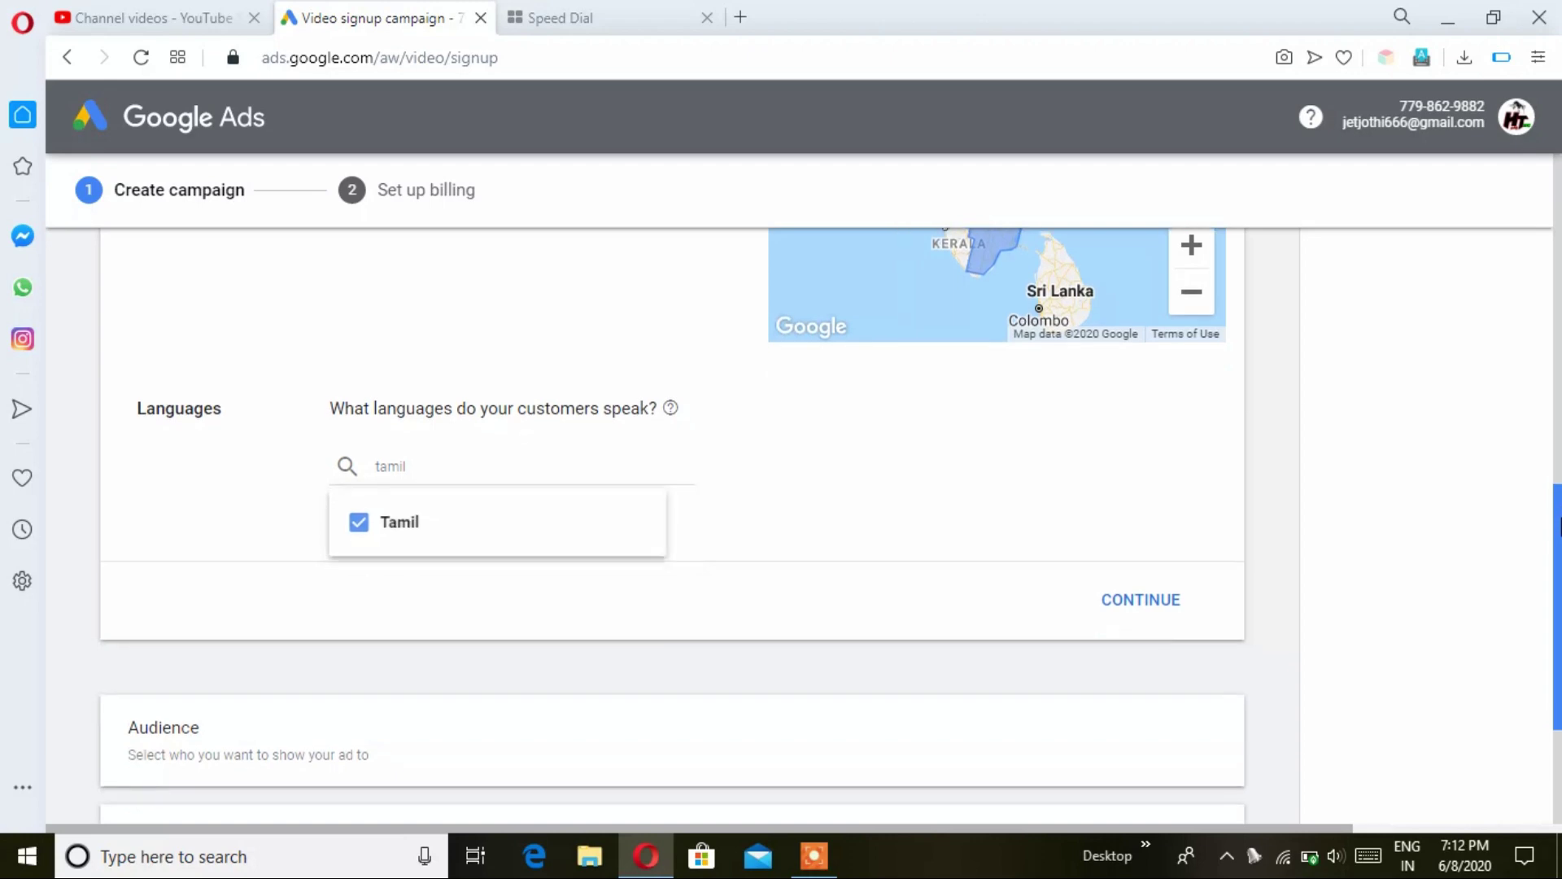
click(1152, 620)
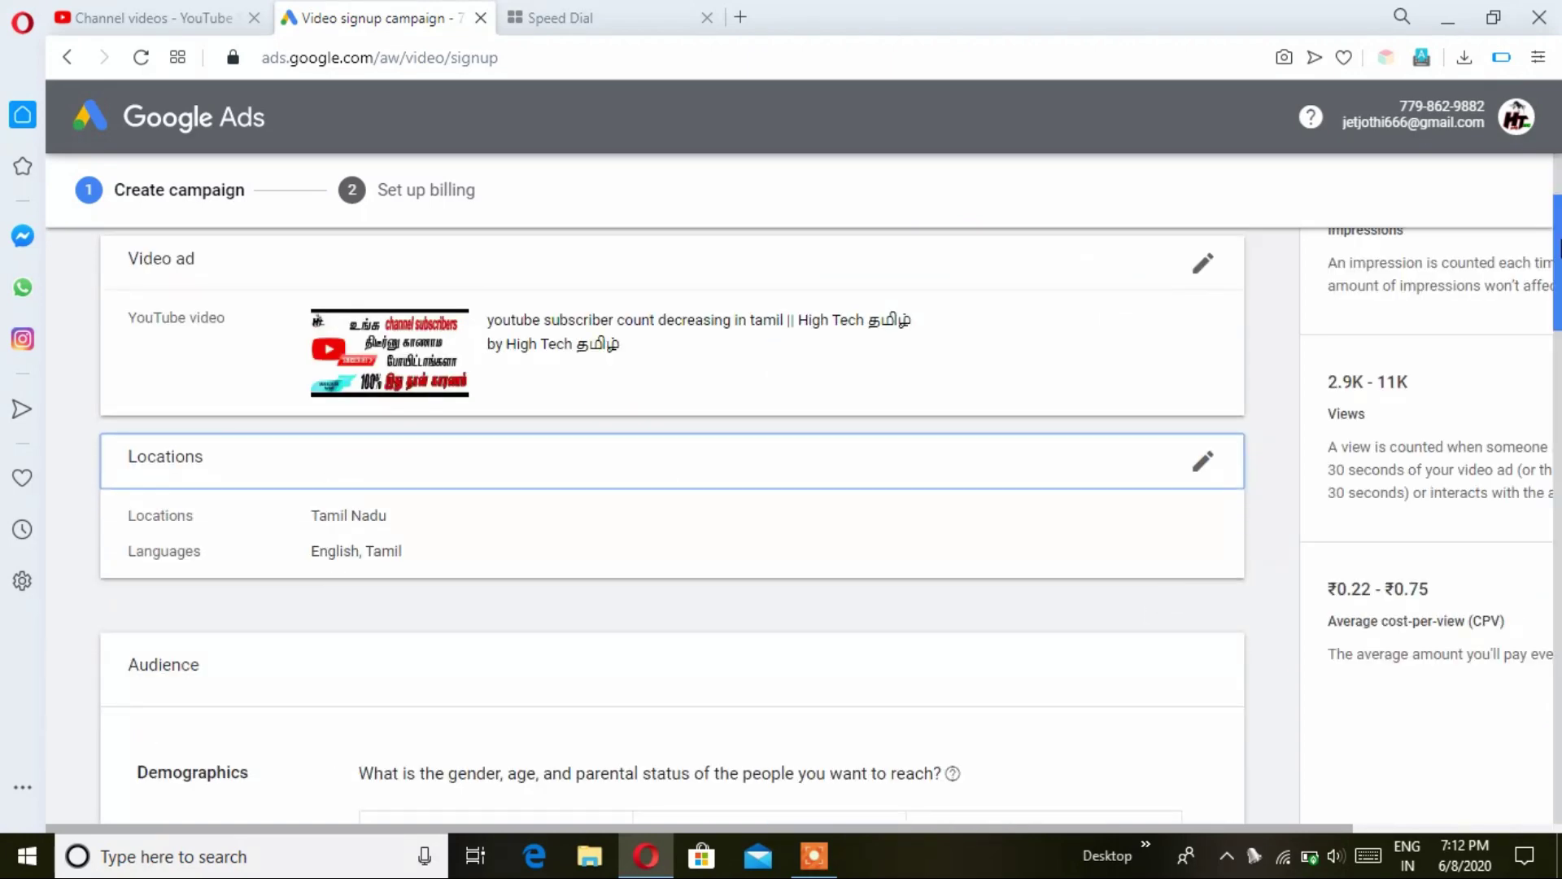
Target people who intend to buy Video Streaming Subscription Services under Media, and save the Audience section.
drag(1557, 244, 1558, 427)
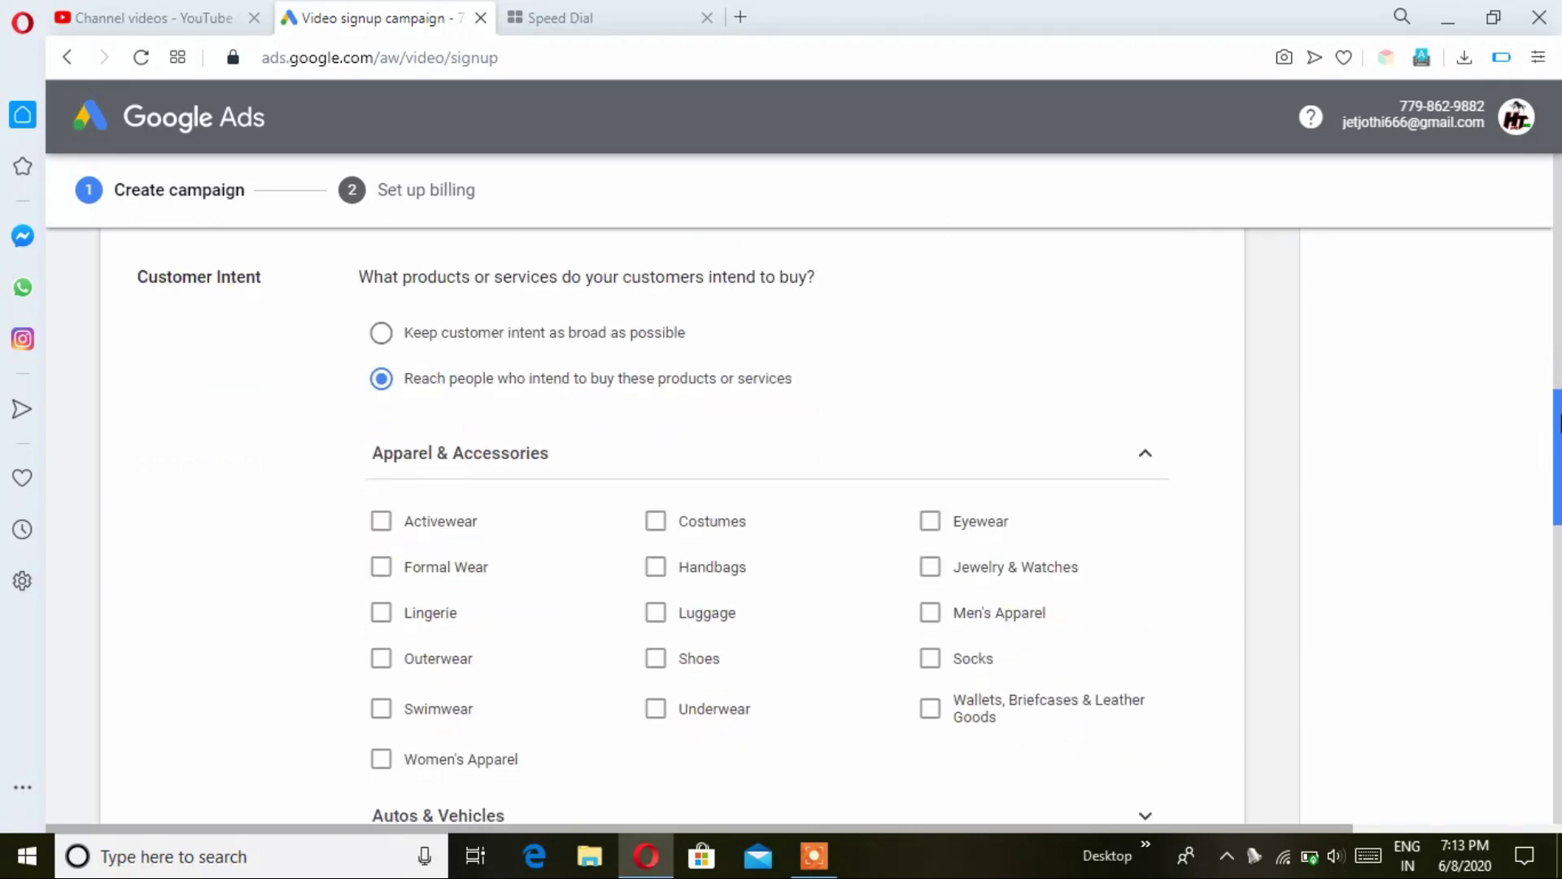
drag(1558, 424, 1558, 585)
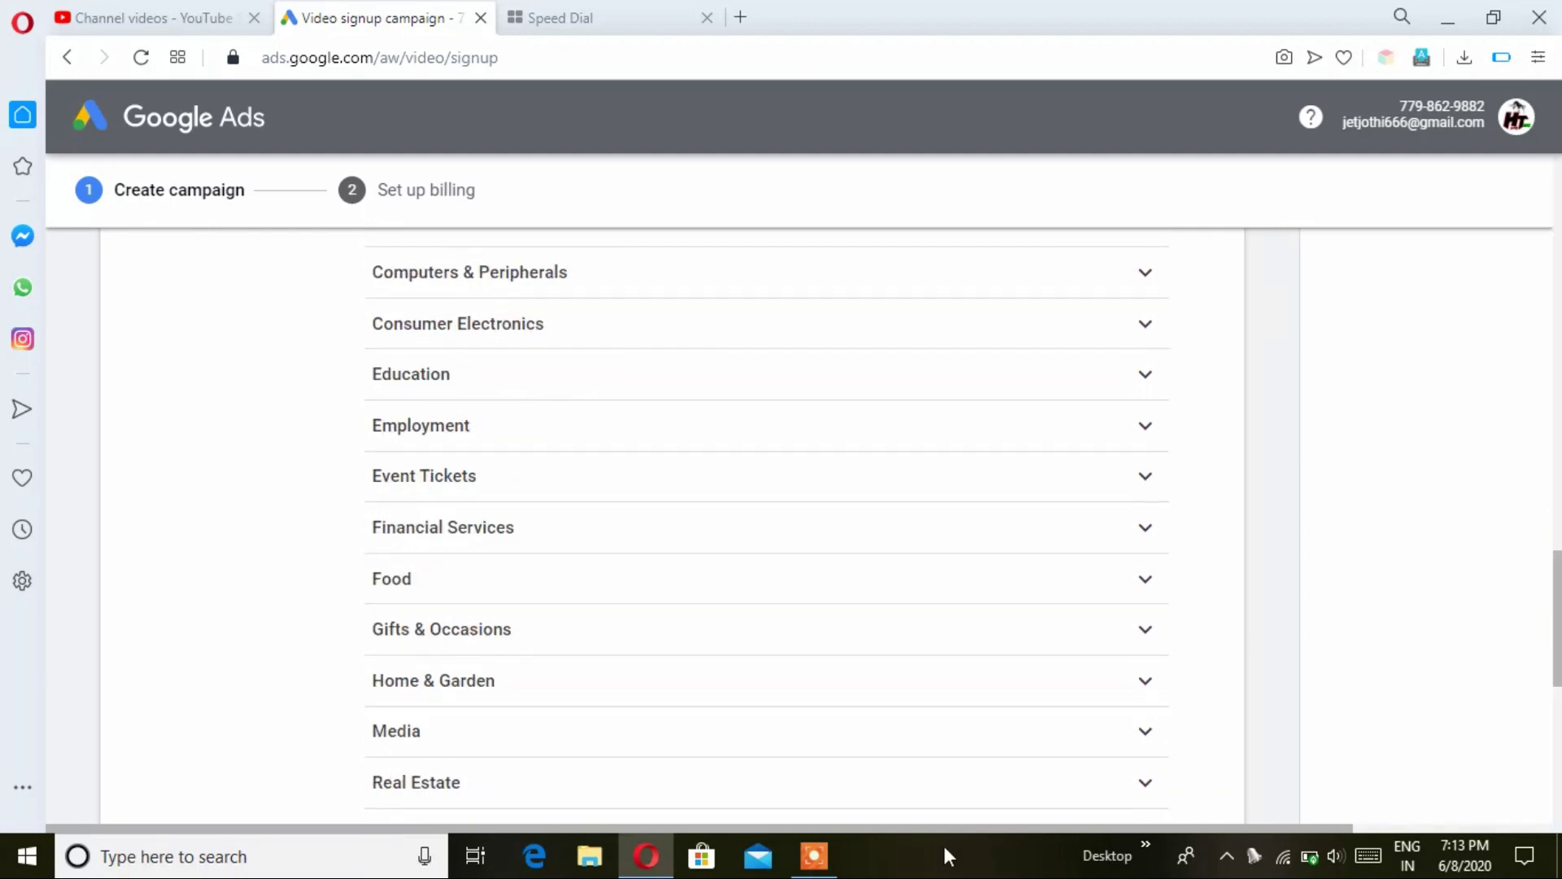
click(1027, 753)
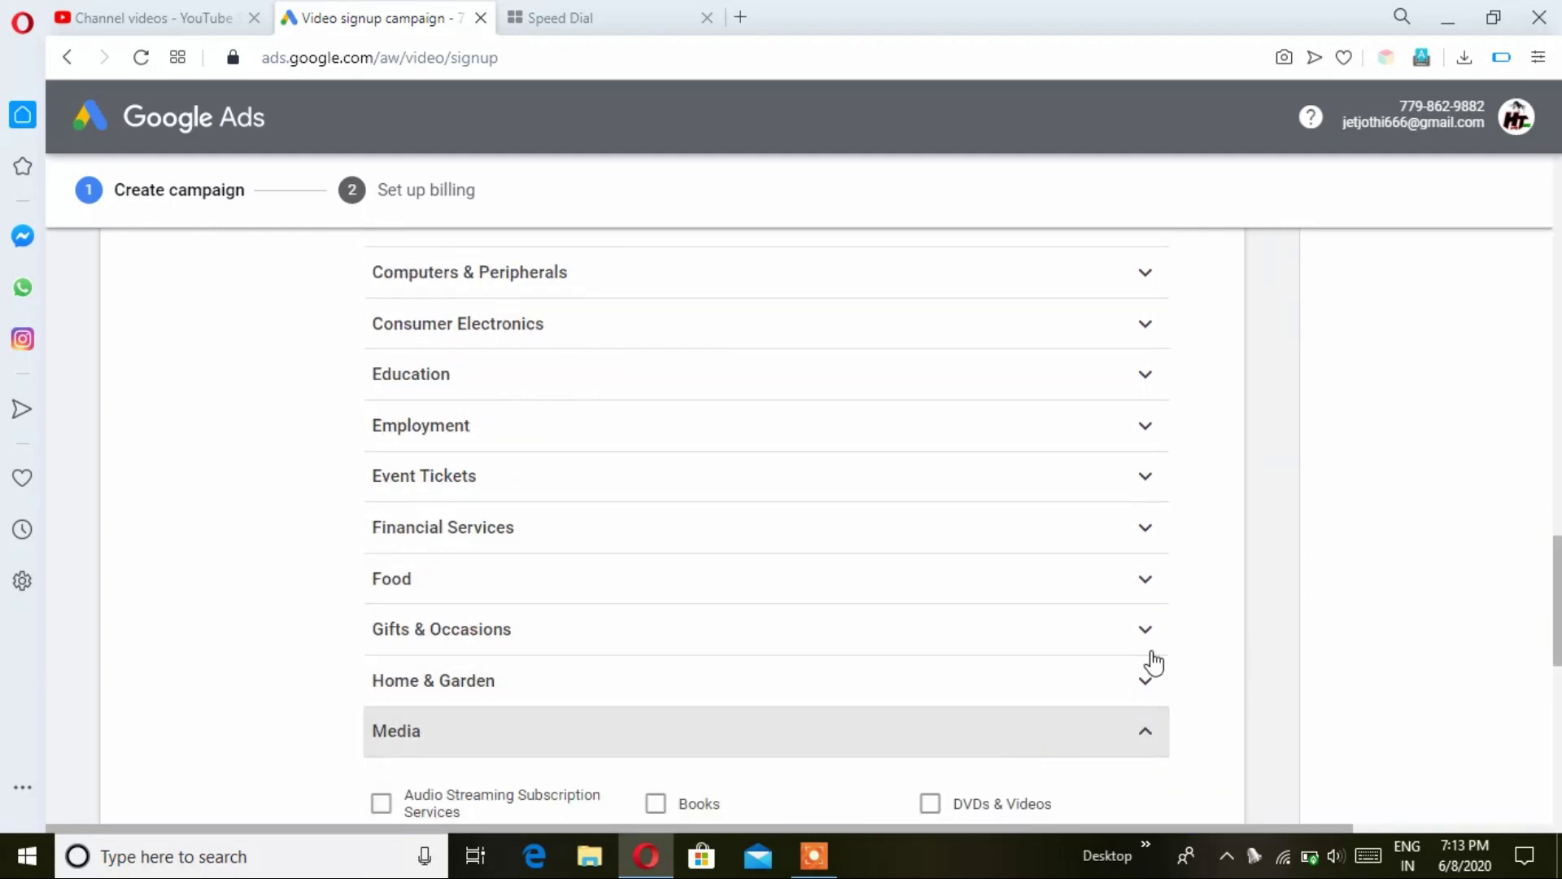
drag(1556, 559, 1556, 593)
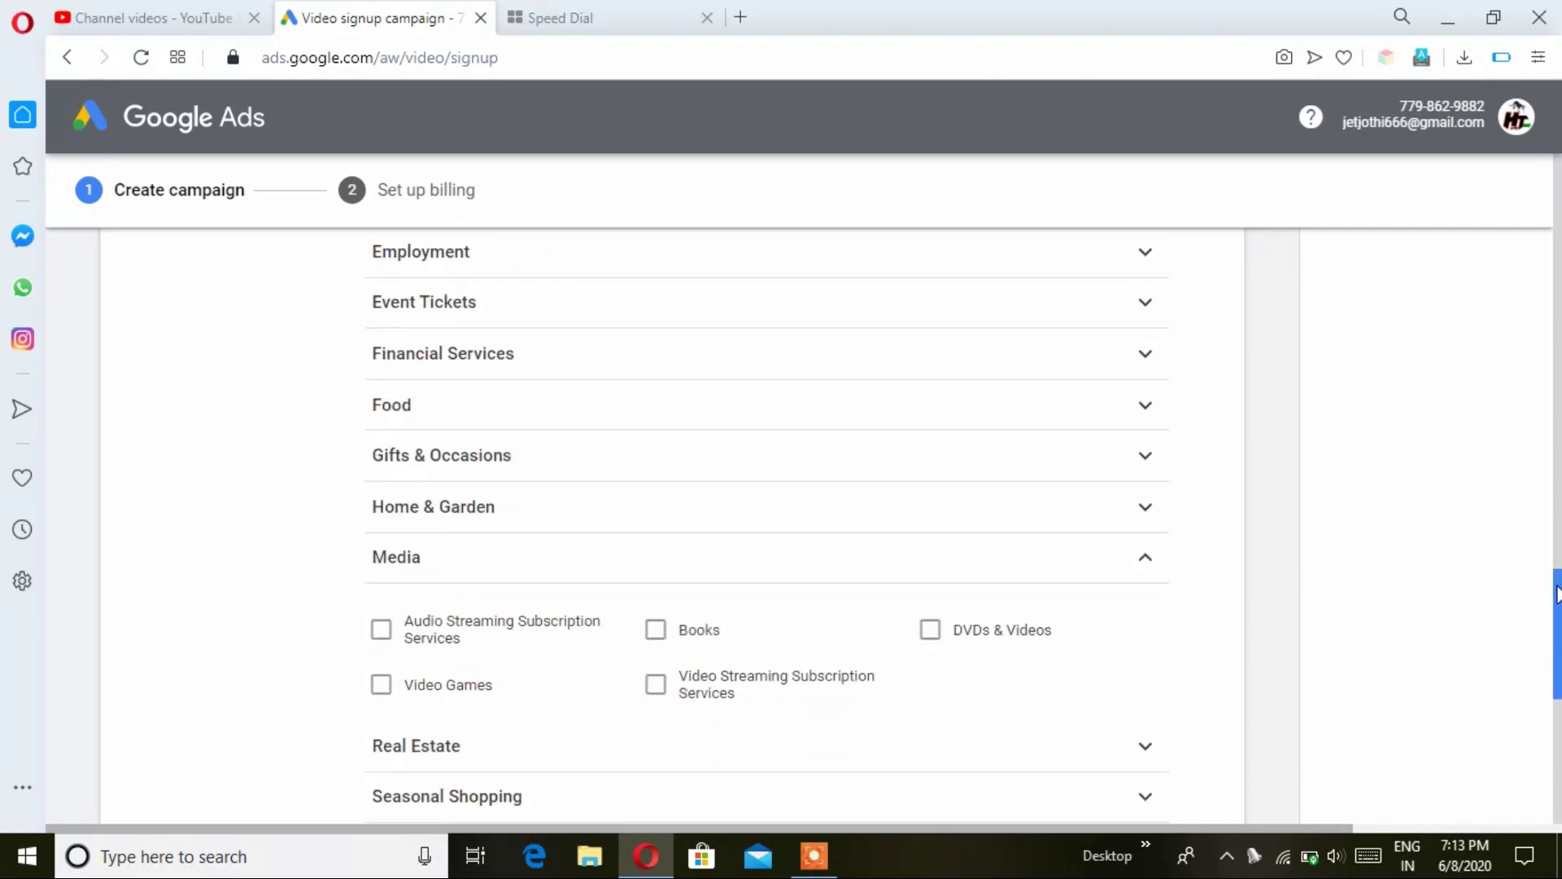
click(657, 690)
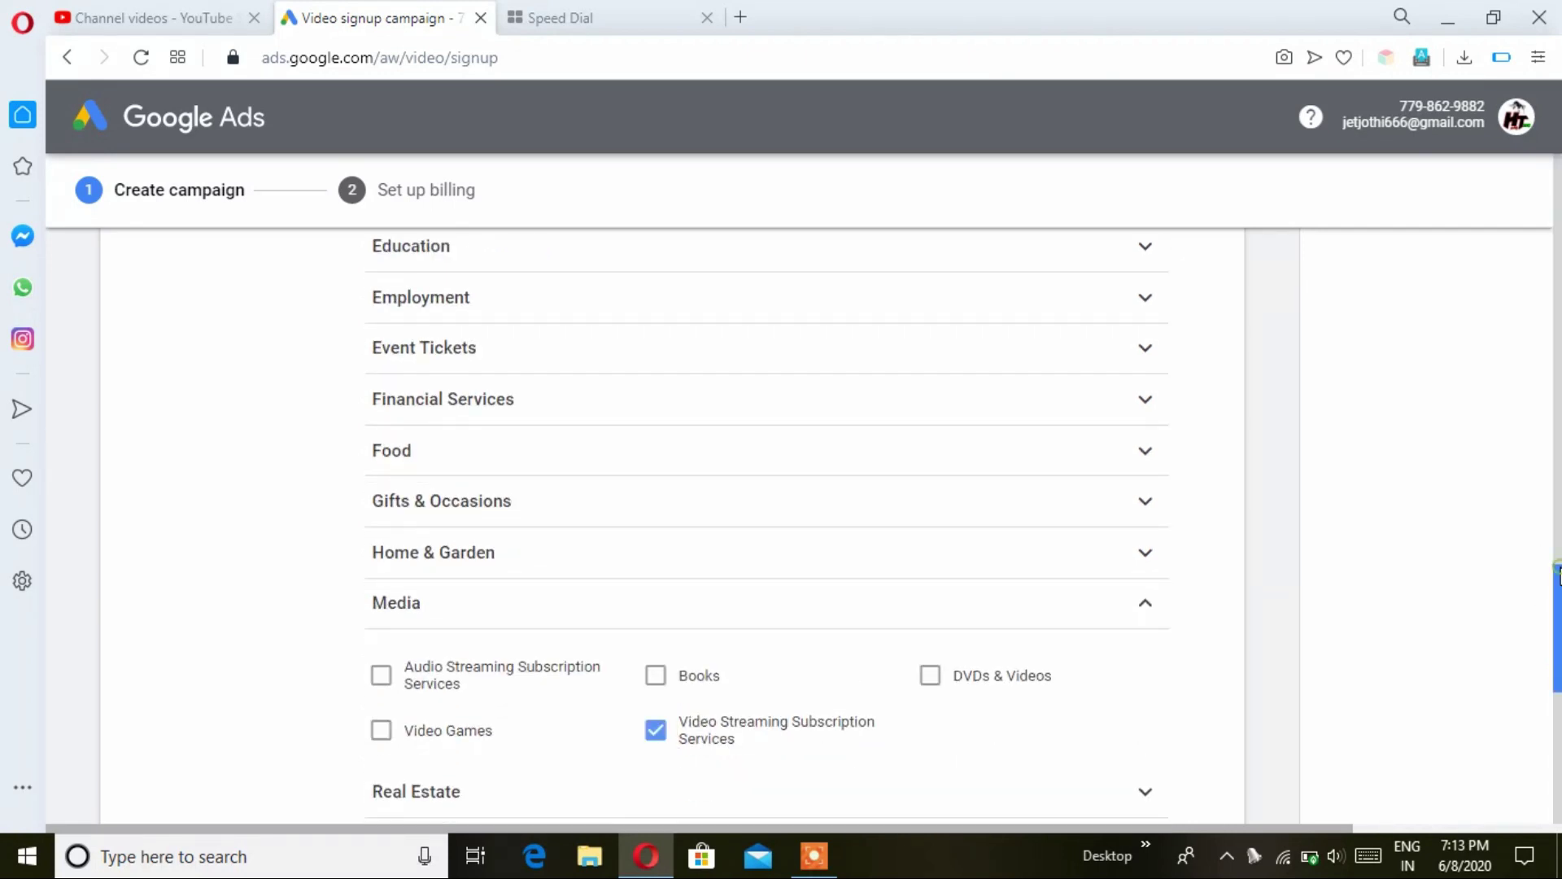
drag(1556, 569, 1559, 714)
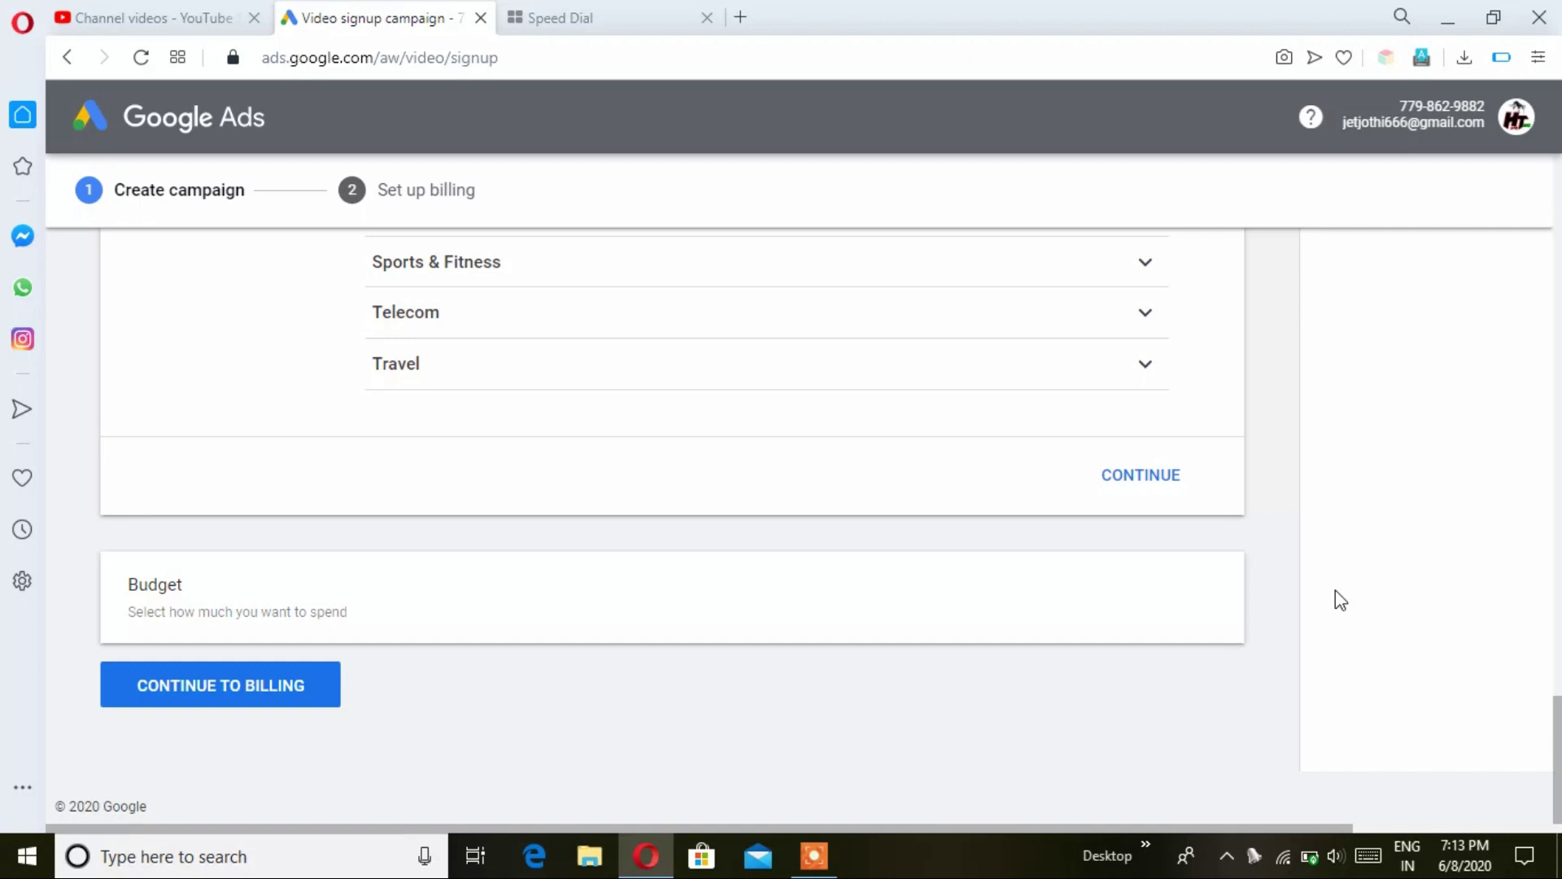
click(1142, 486)
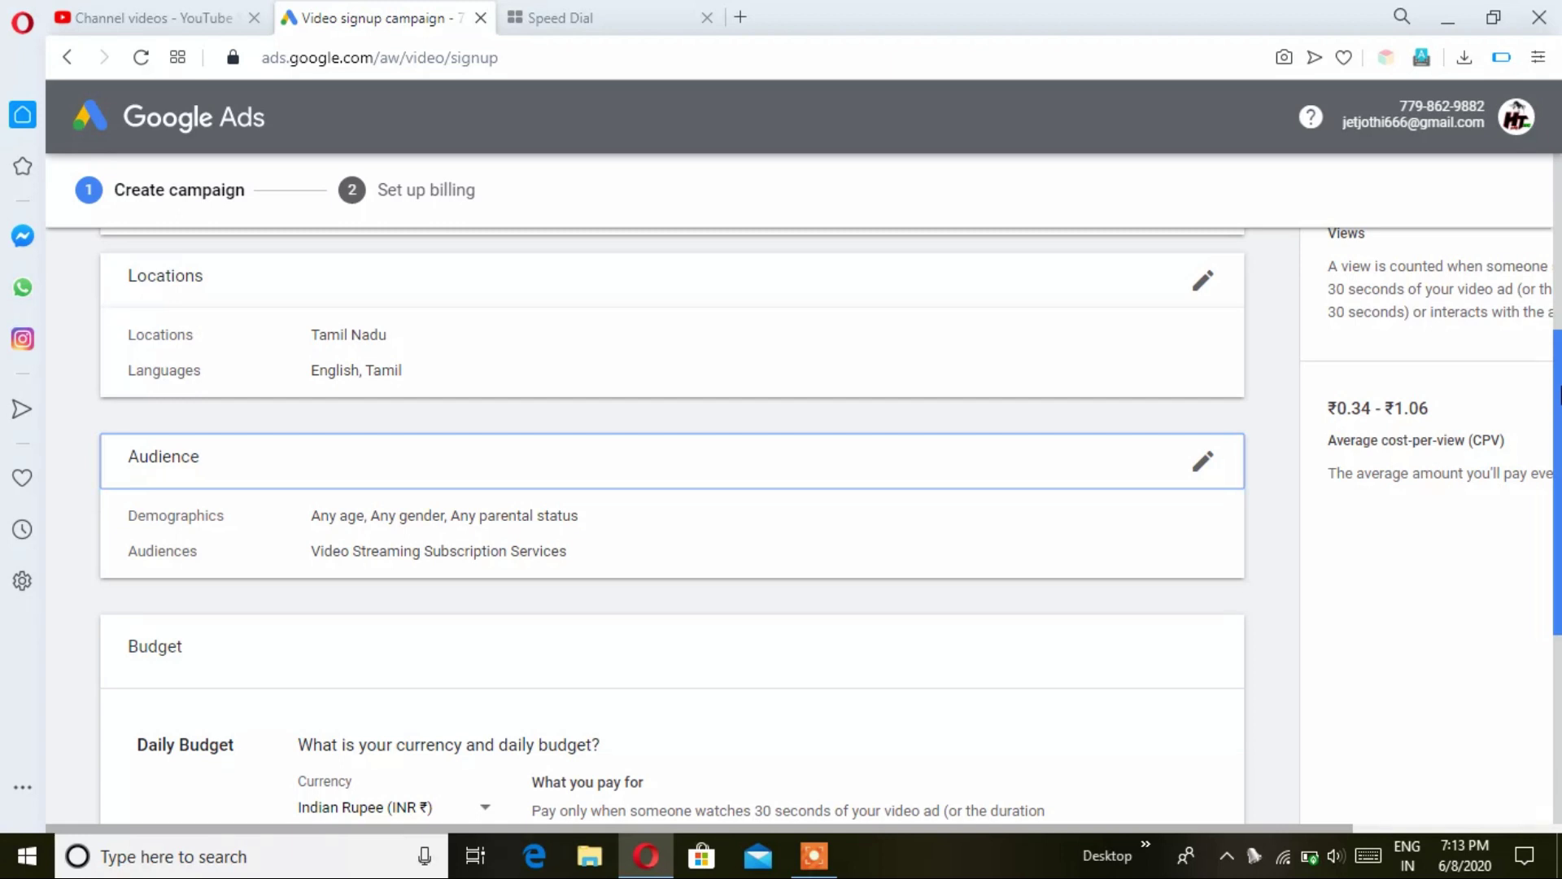
Choose Indian Rupee (INR ₹) as the campaign currency and set the daily budget to 100.00.
drag(1560, 414, 1559, 562)
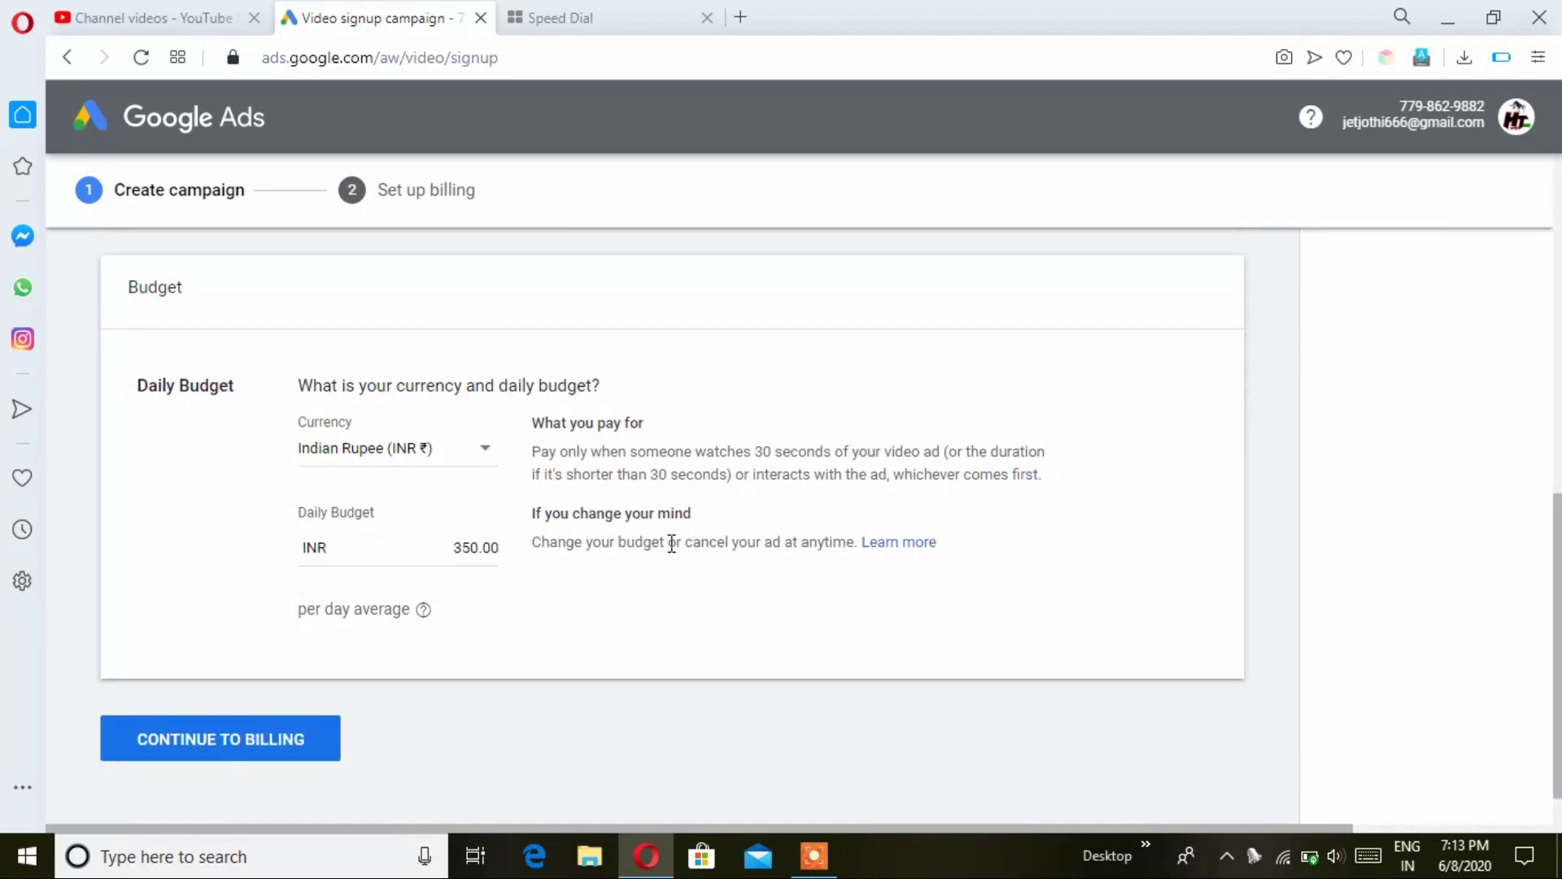
click(382, 453)
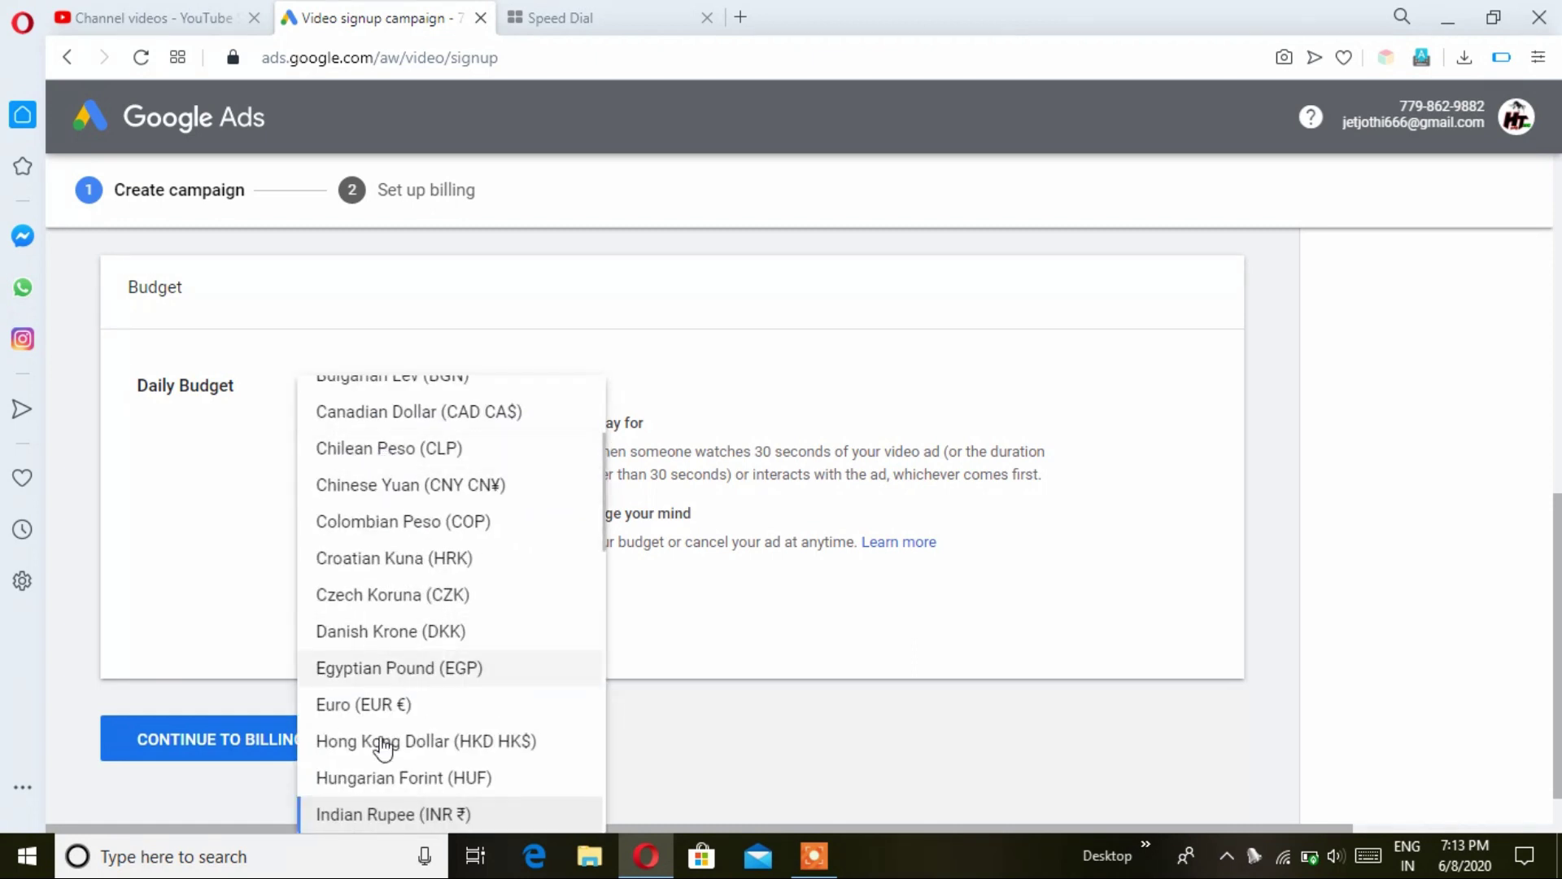
click(375, 807)
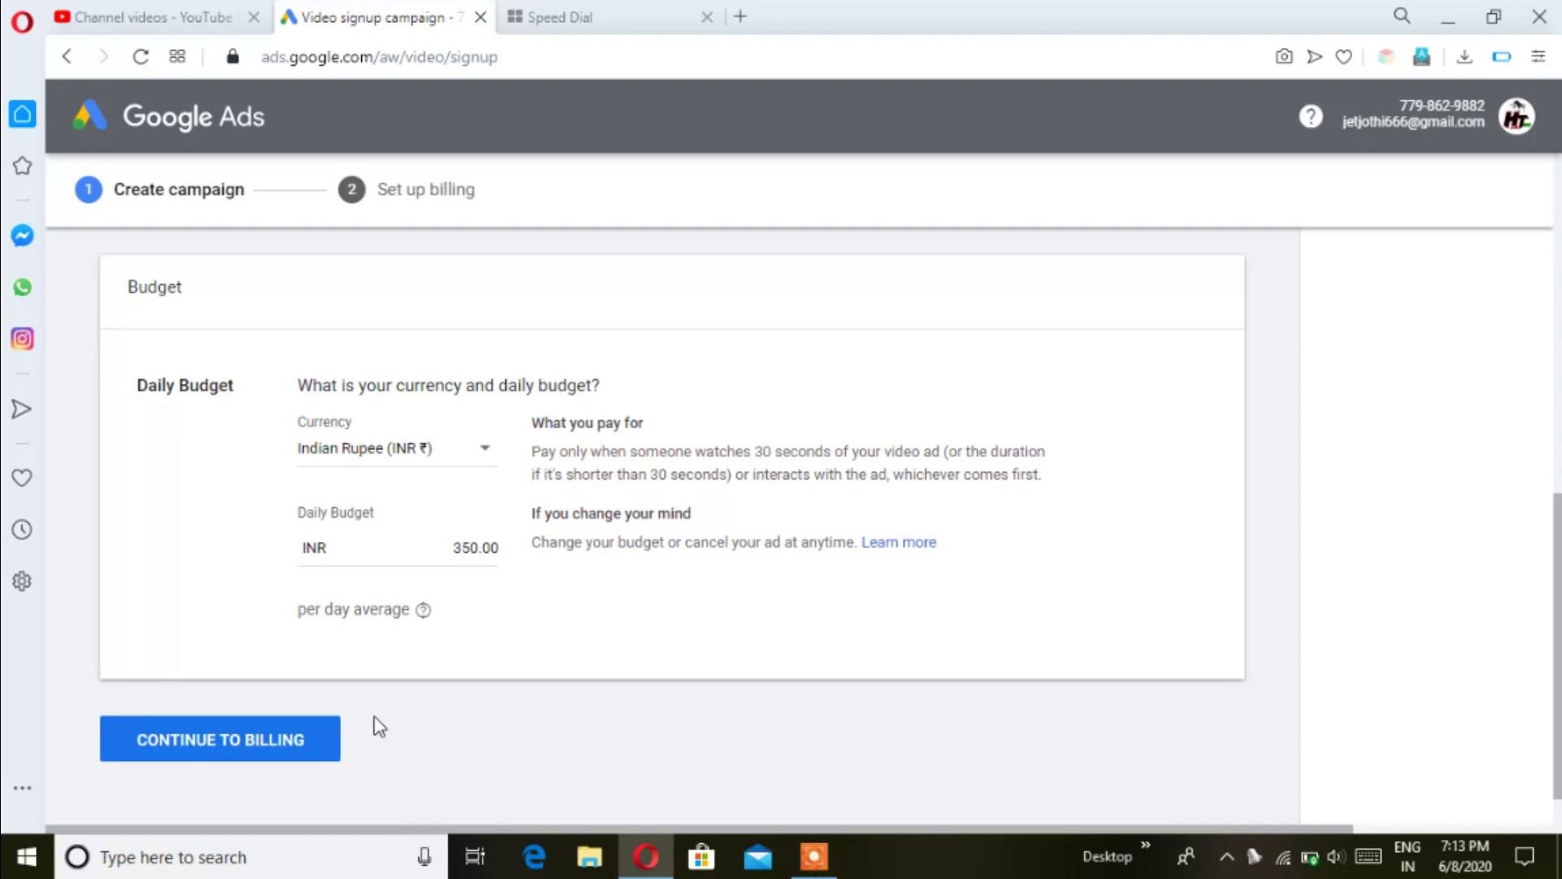
click(476, 545)
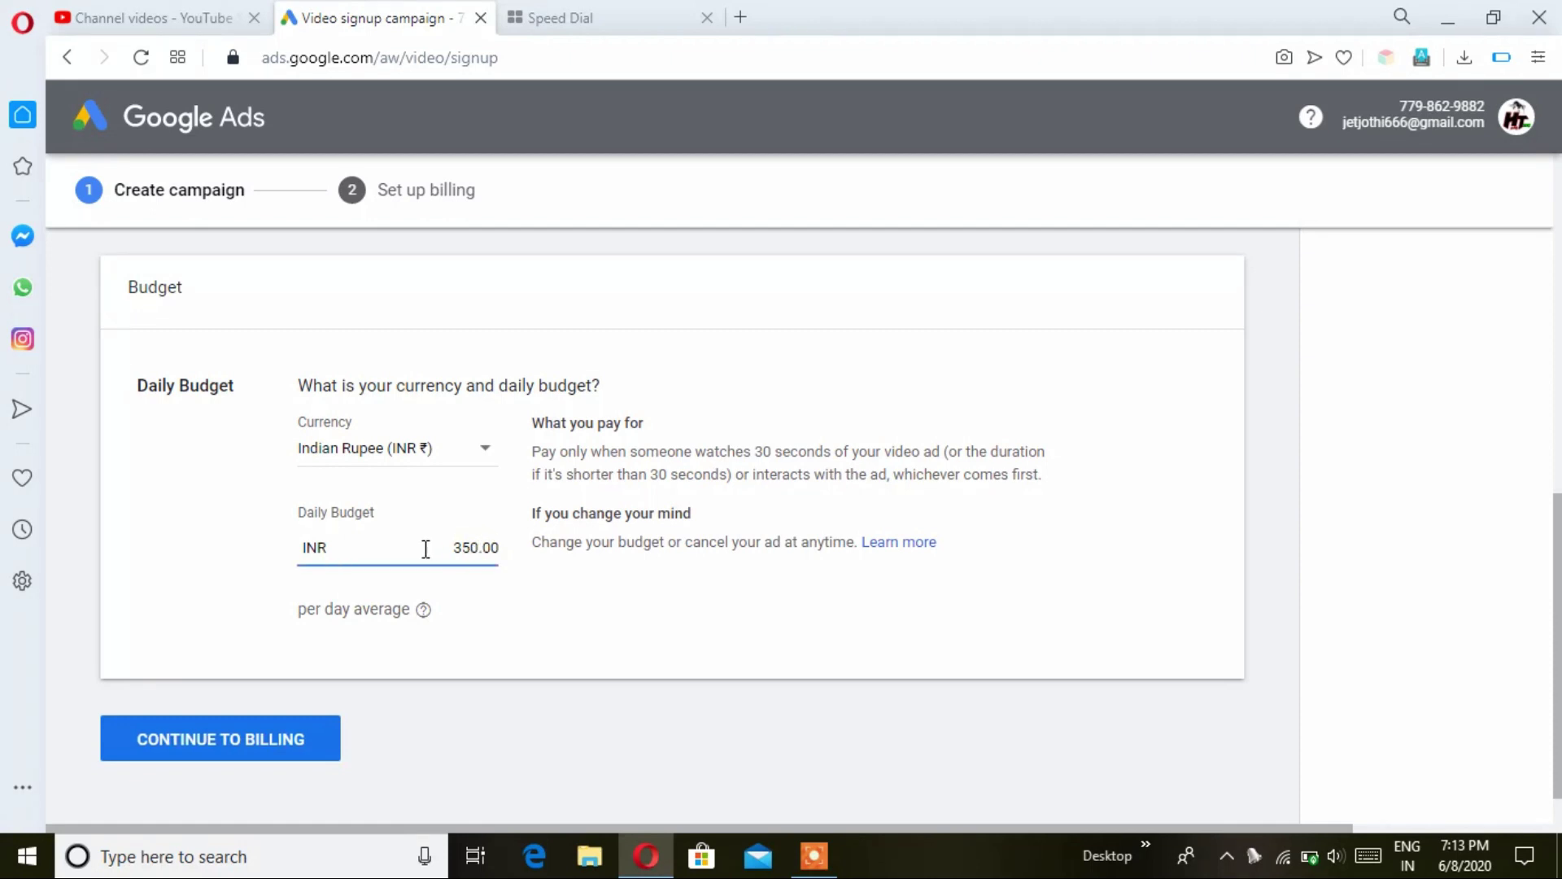
key(BackSpace)
key(BackSpace)
key(BackSpace)
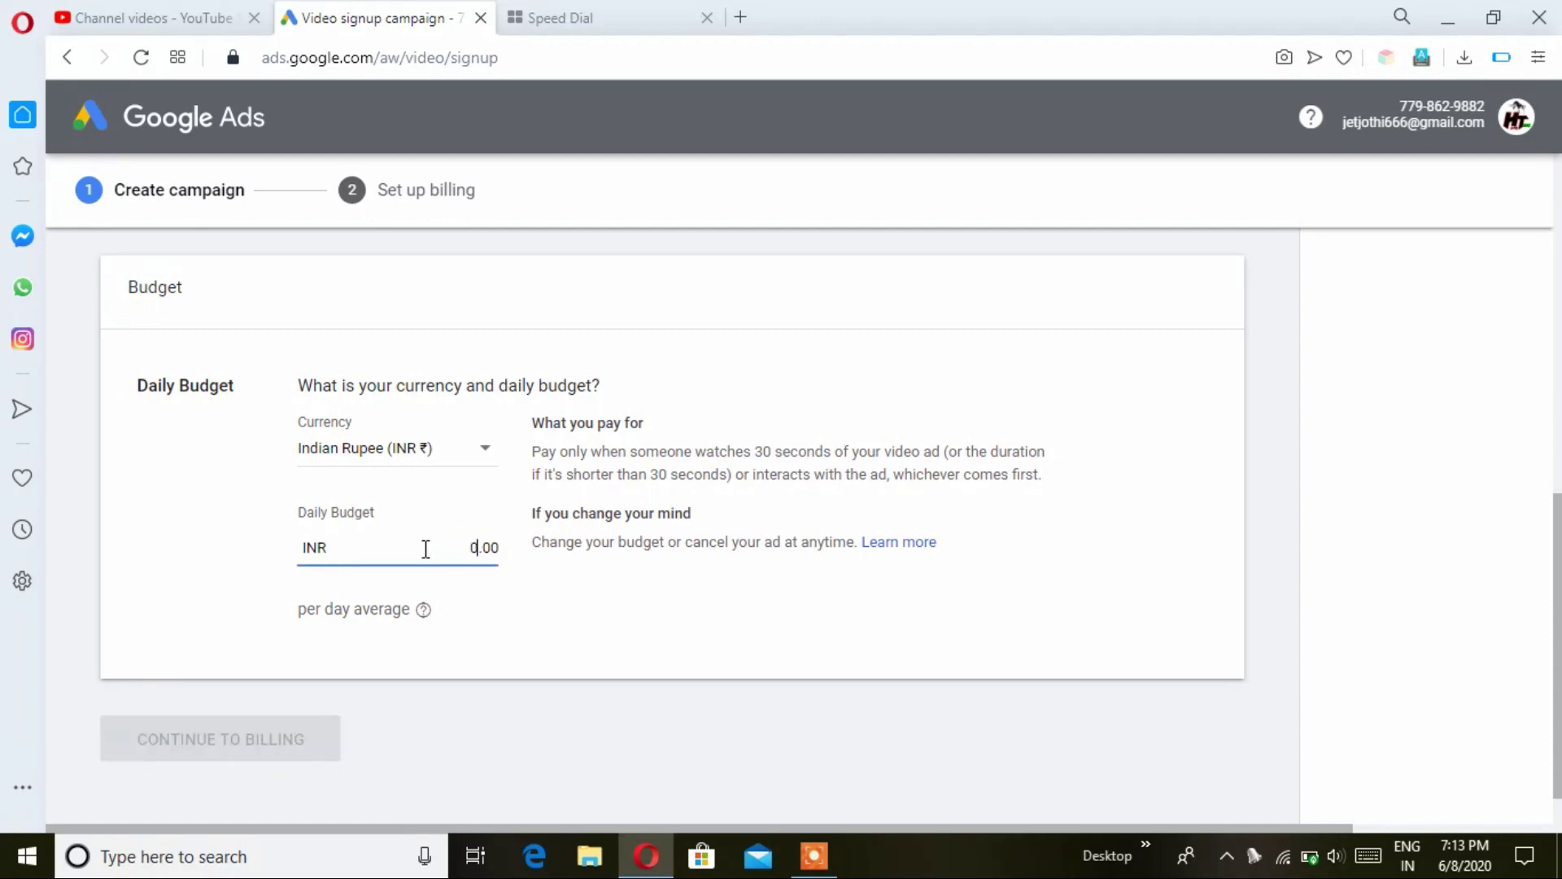
text(100)
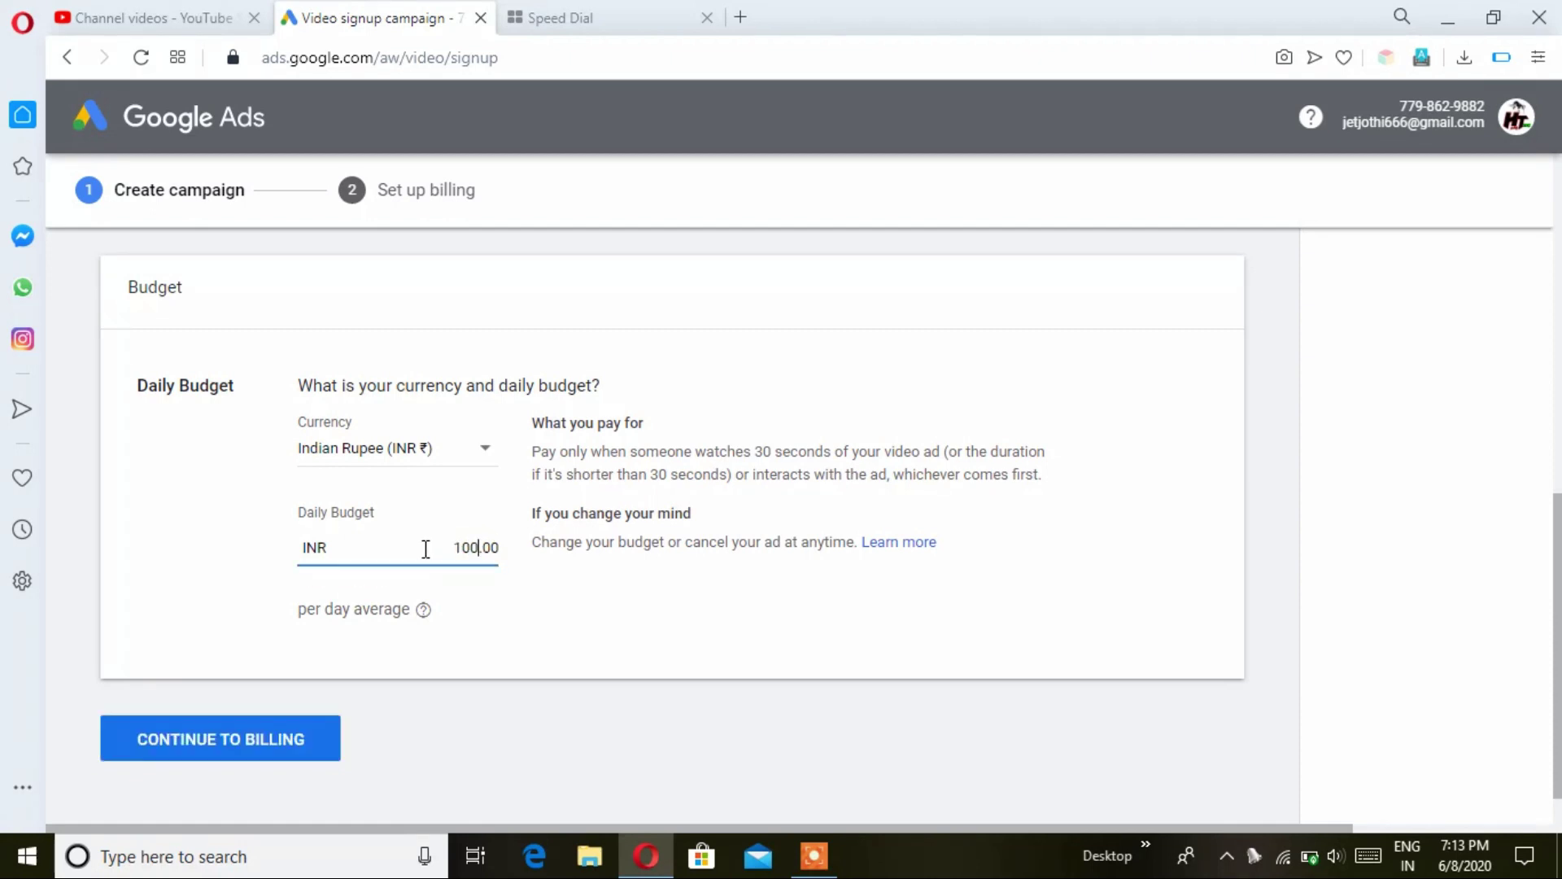
Finish the campaign sections and continue to the billing setup.
click(283, 741)
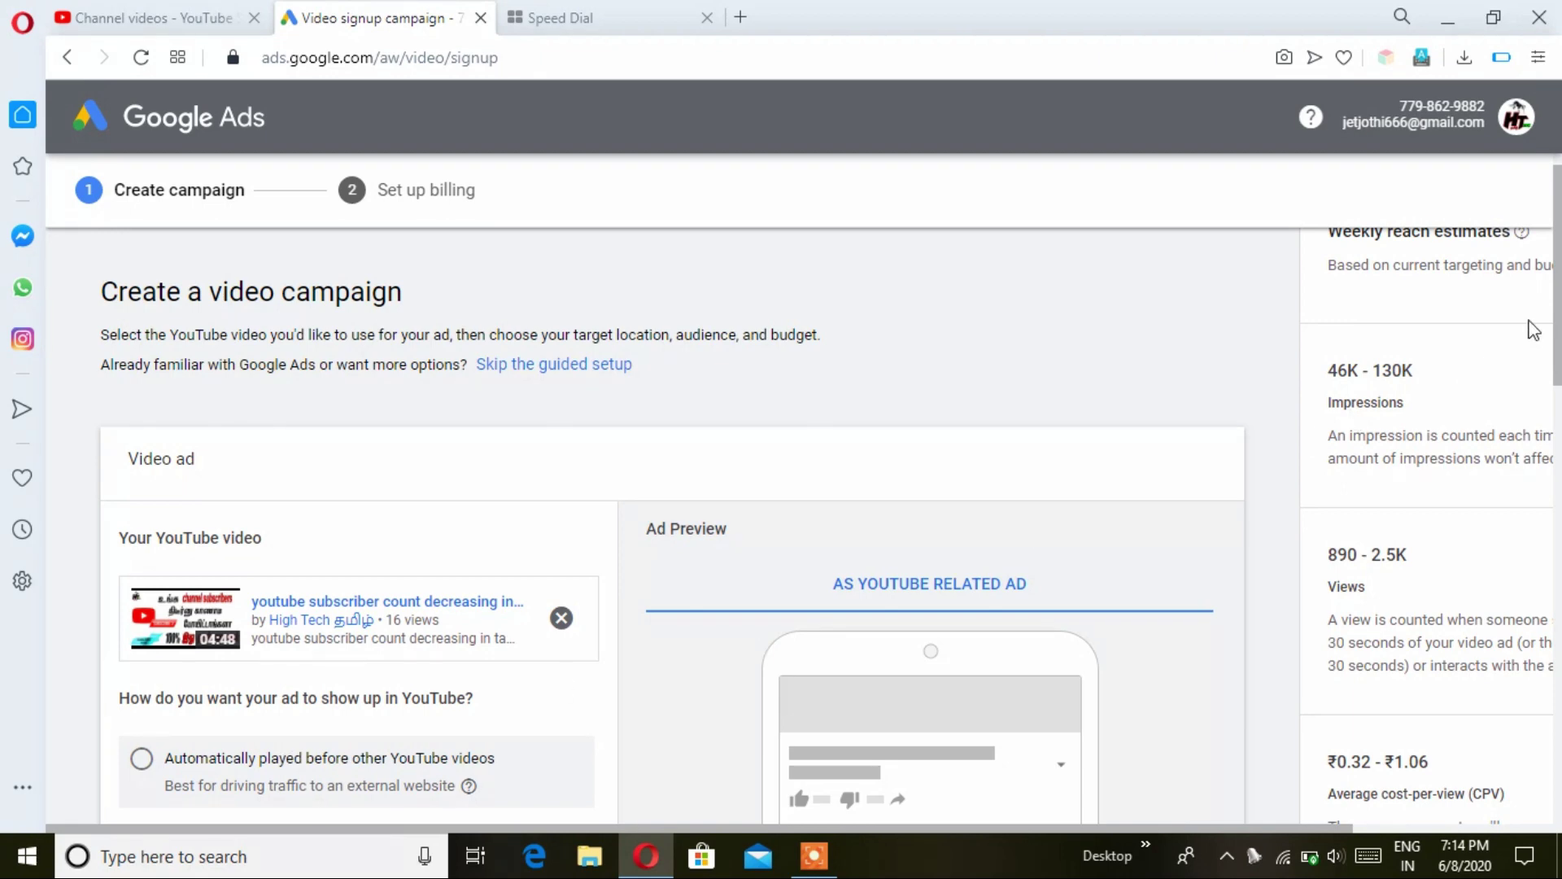
scroll(1529, 326, down, 2)
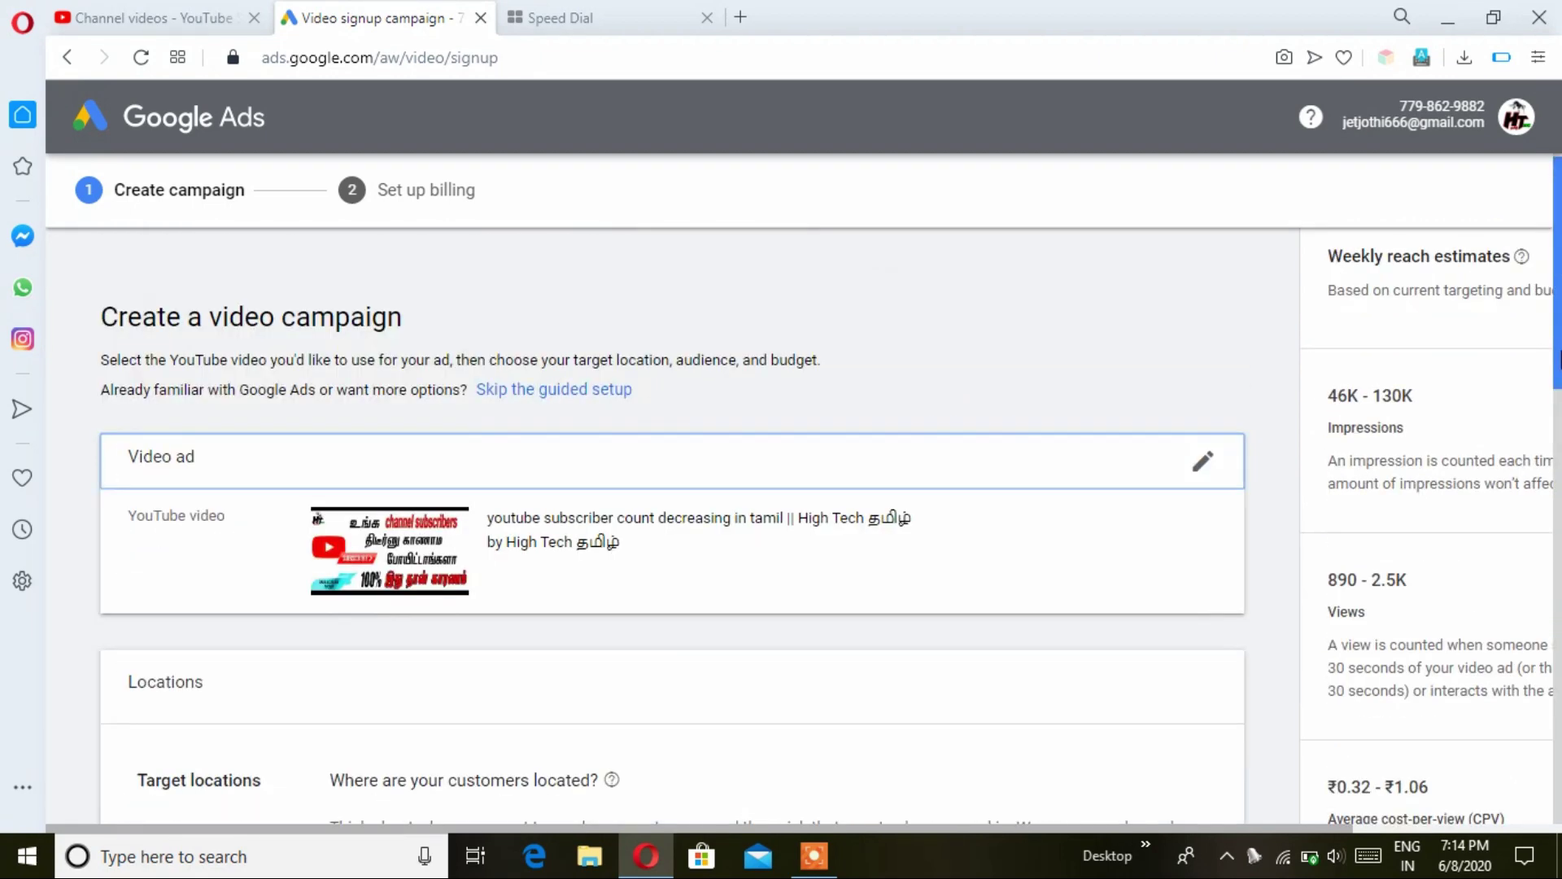
drag(1558, 325, 1559, 781)
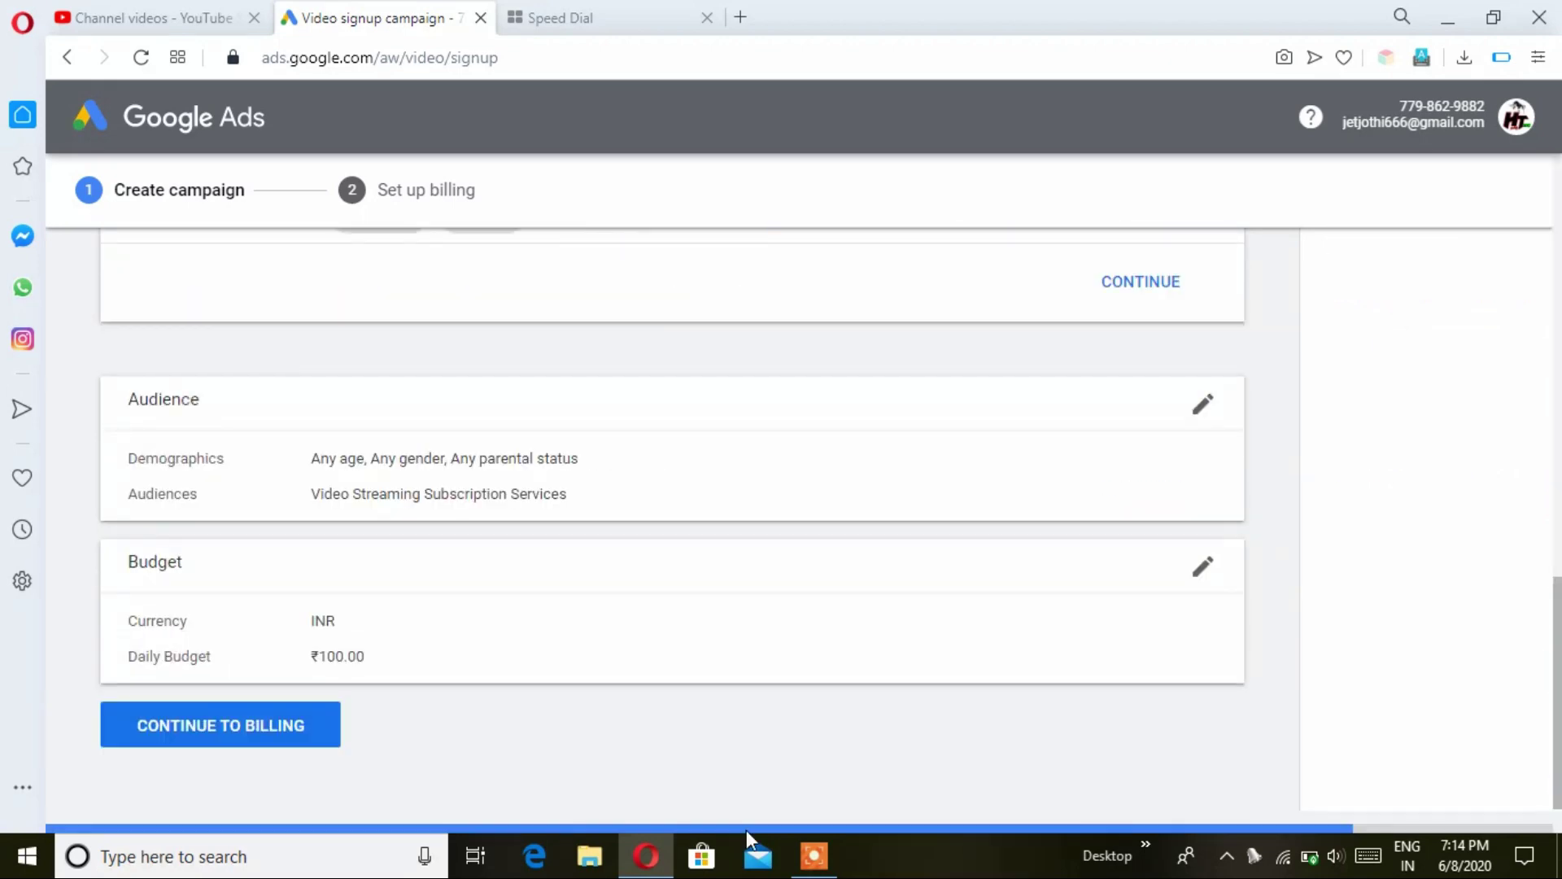
click(260, 732)
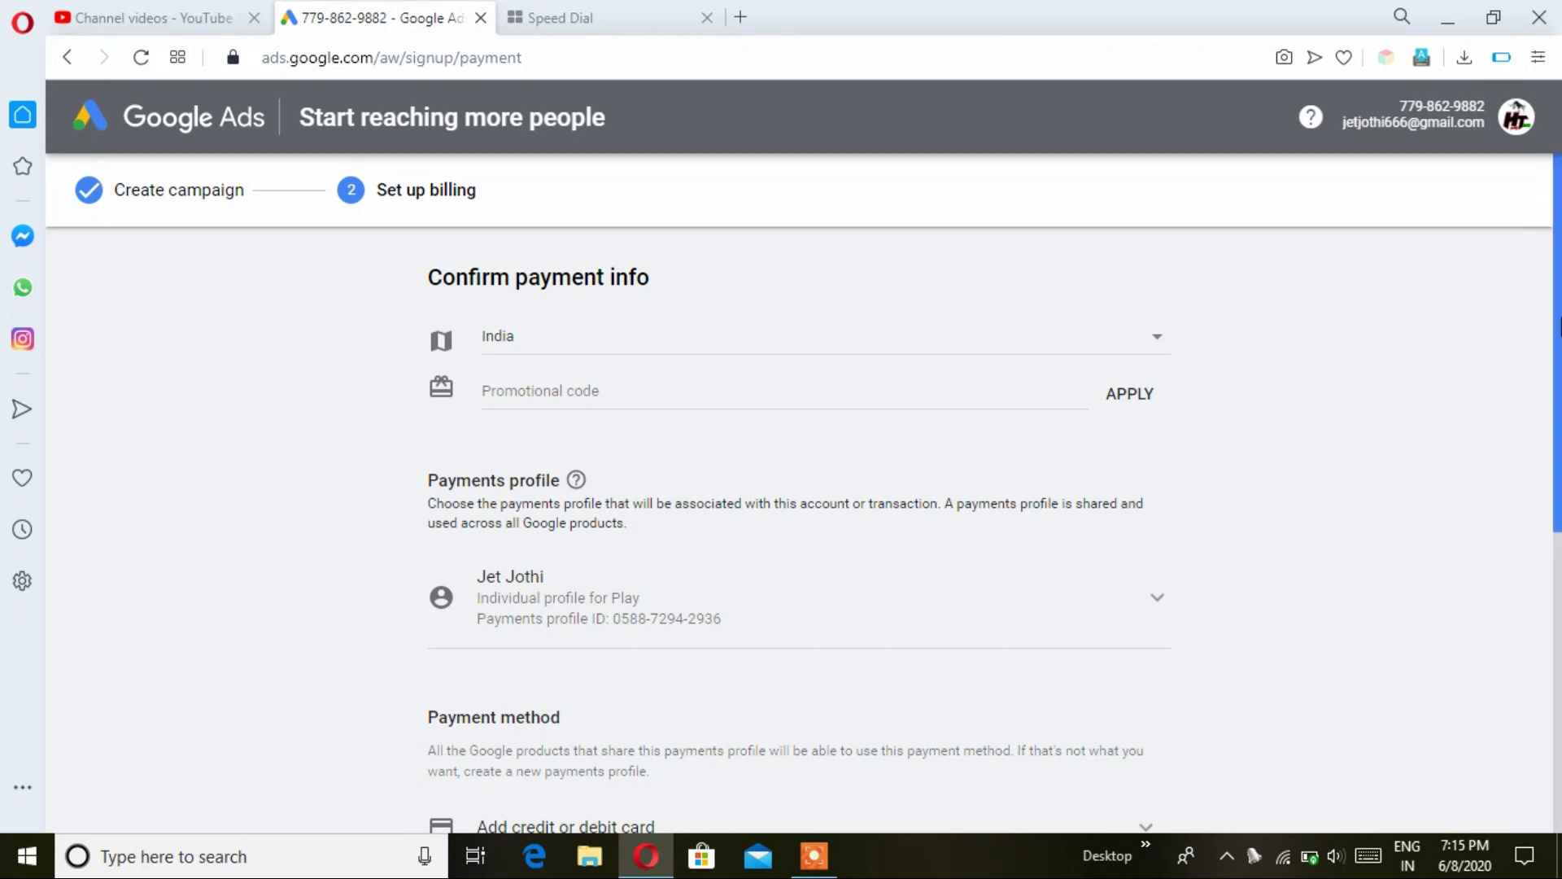
Check the automatic and manual payment options without changing them, and agree to the Google Ads terms and conditions.
drag(1559, 325, 1538, 637)
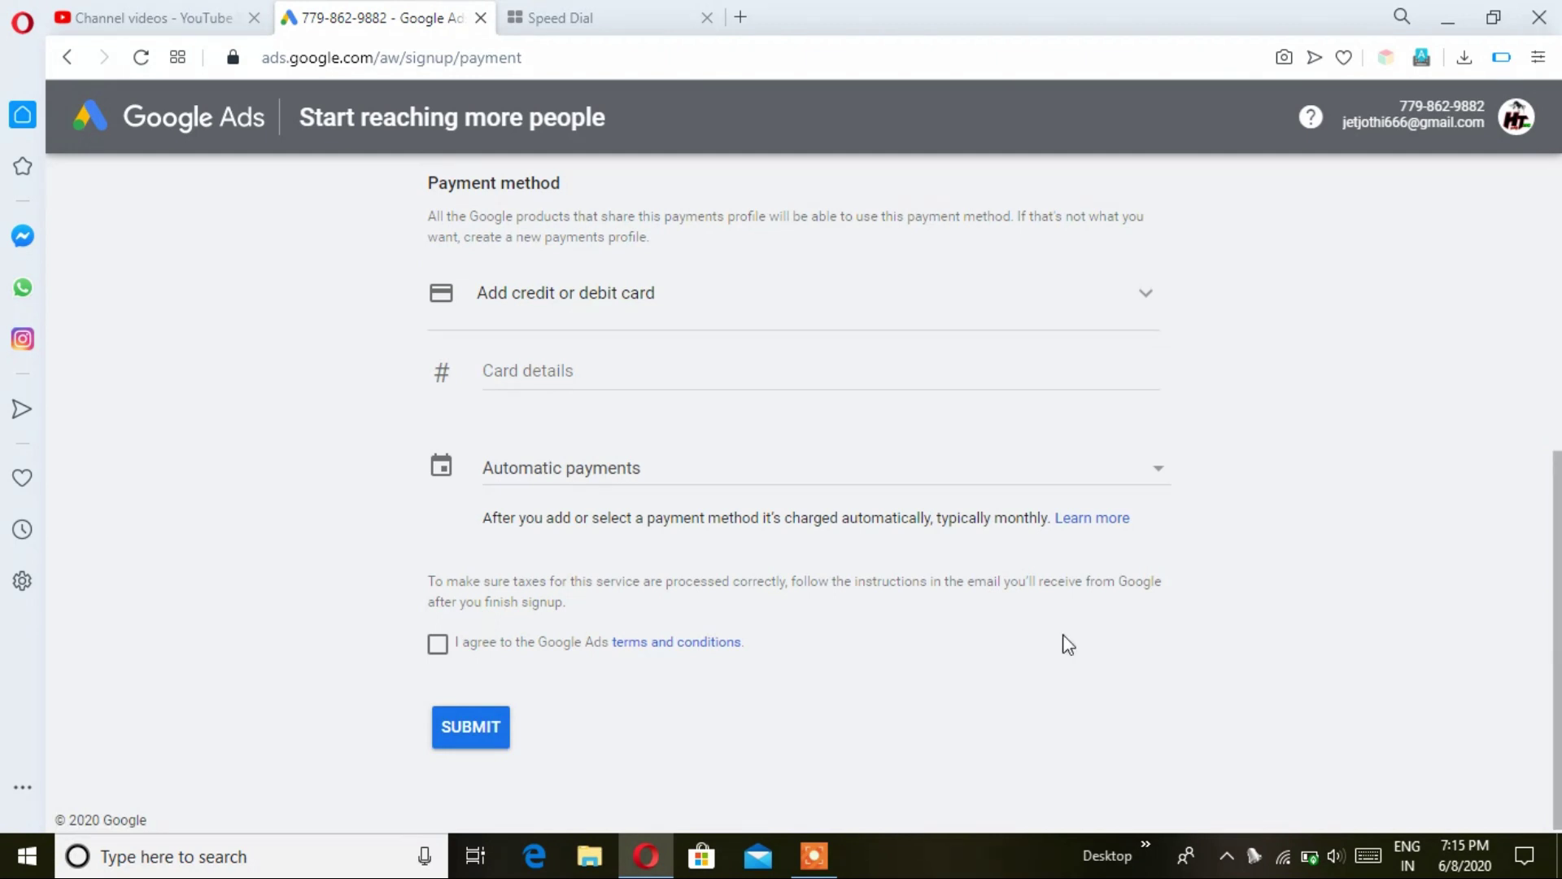
click(1127, 486)
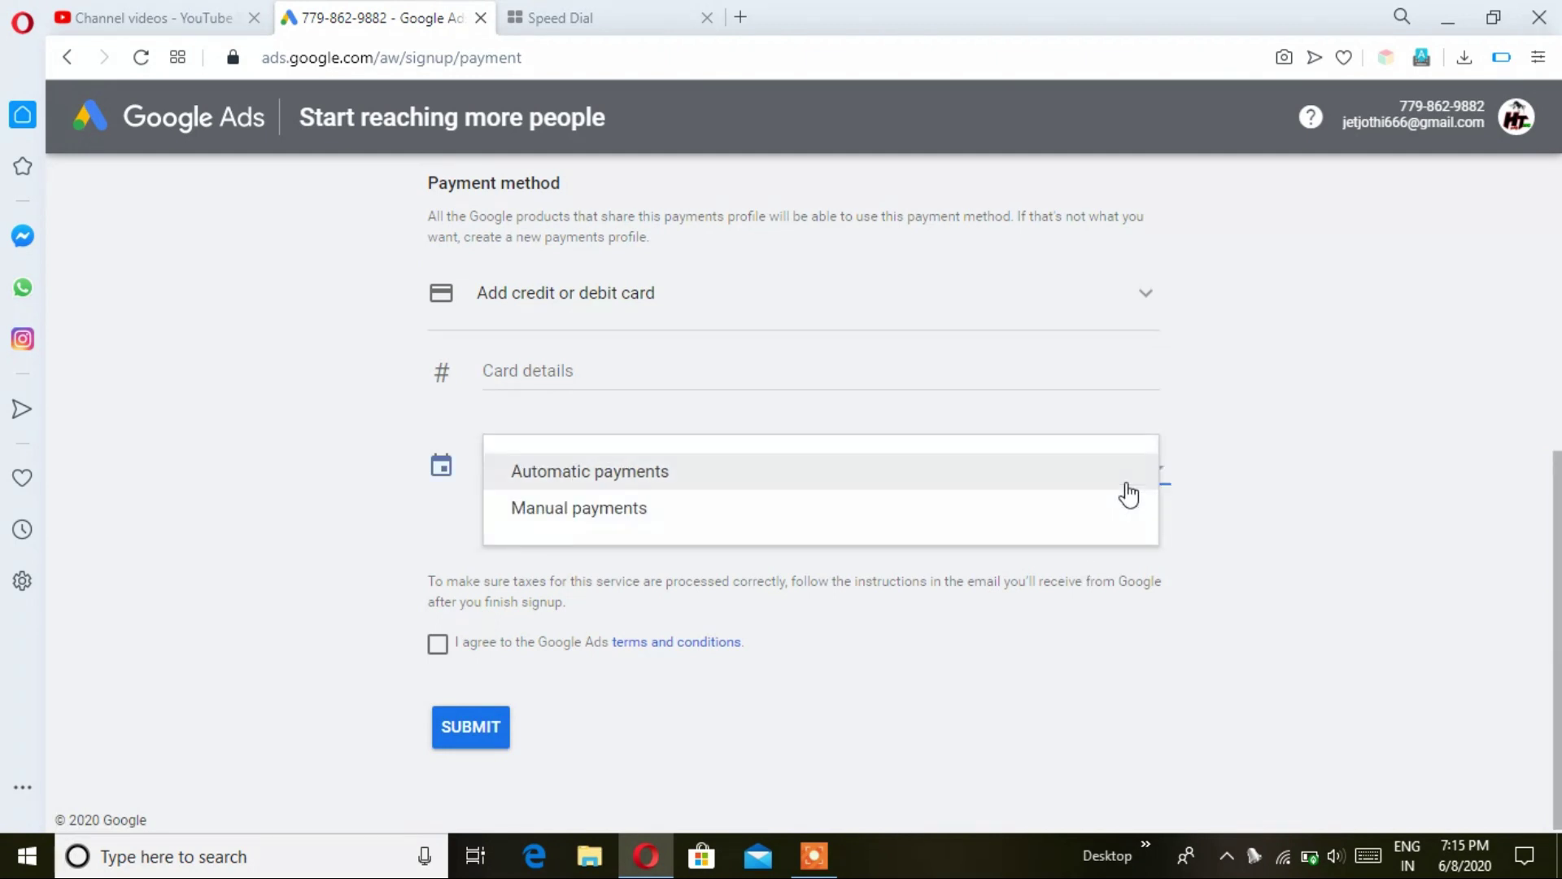
click(1205, 520)
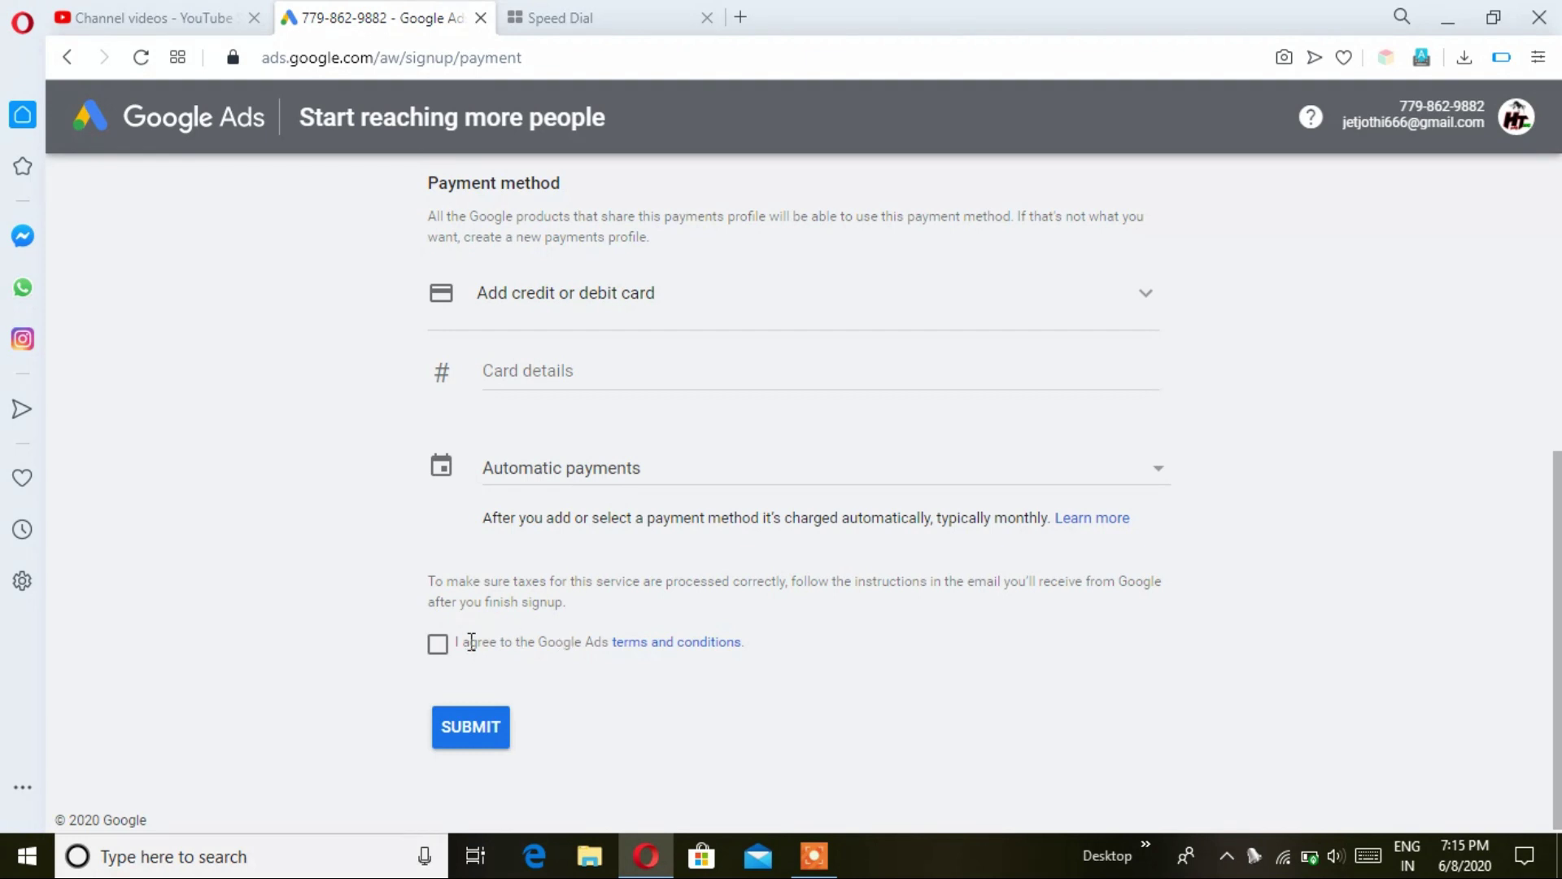
click(440, 647)
click(814, 854)
click(808, 820)
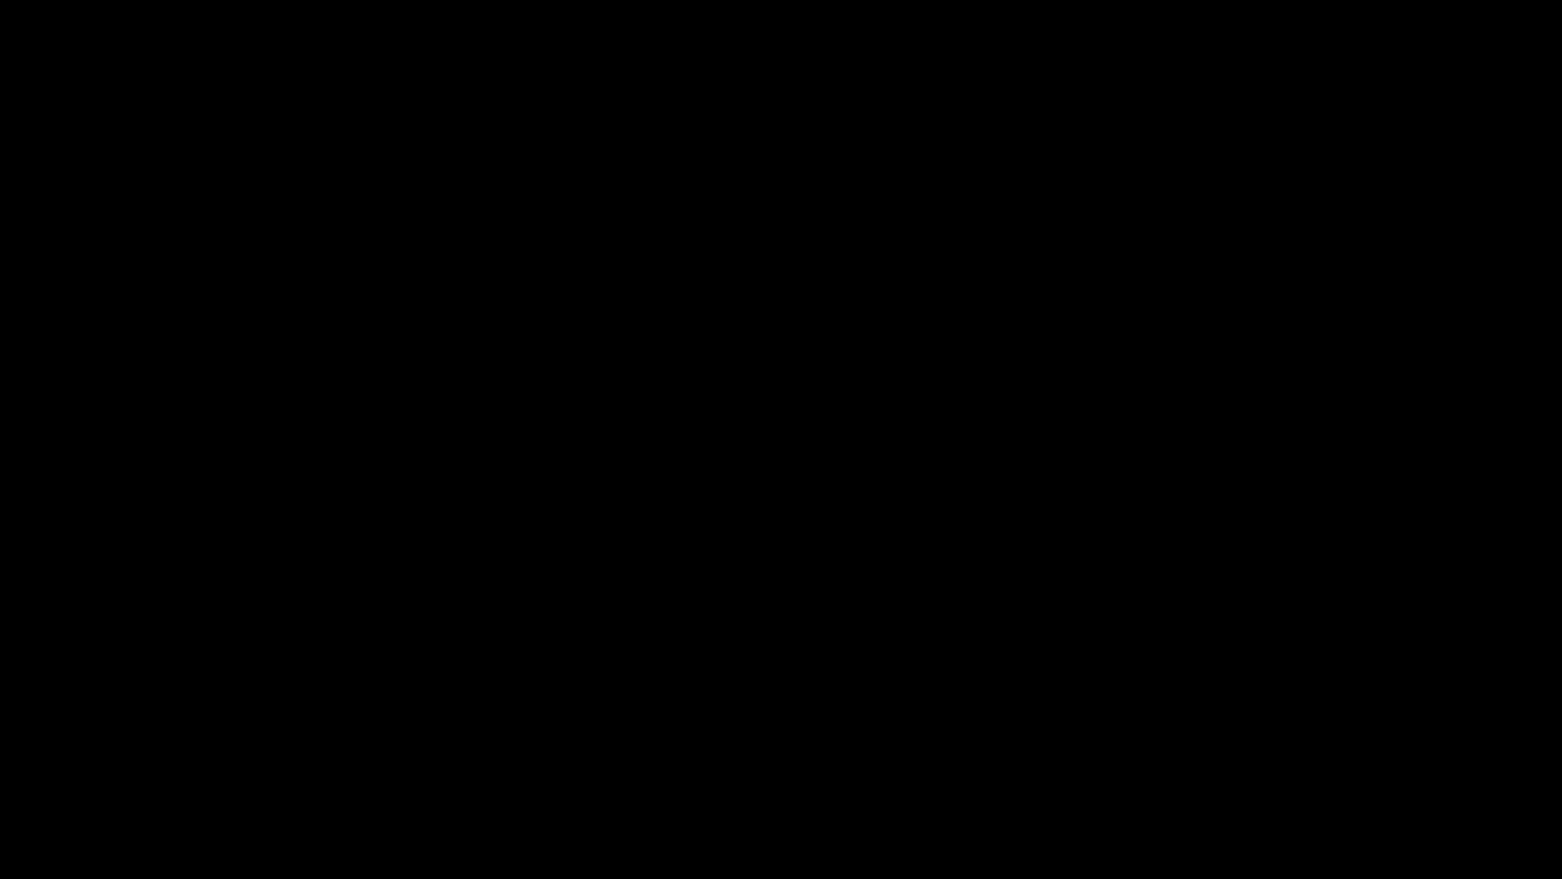